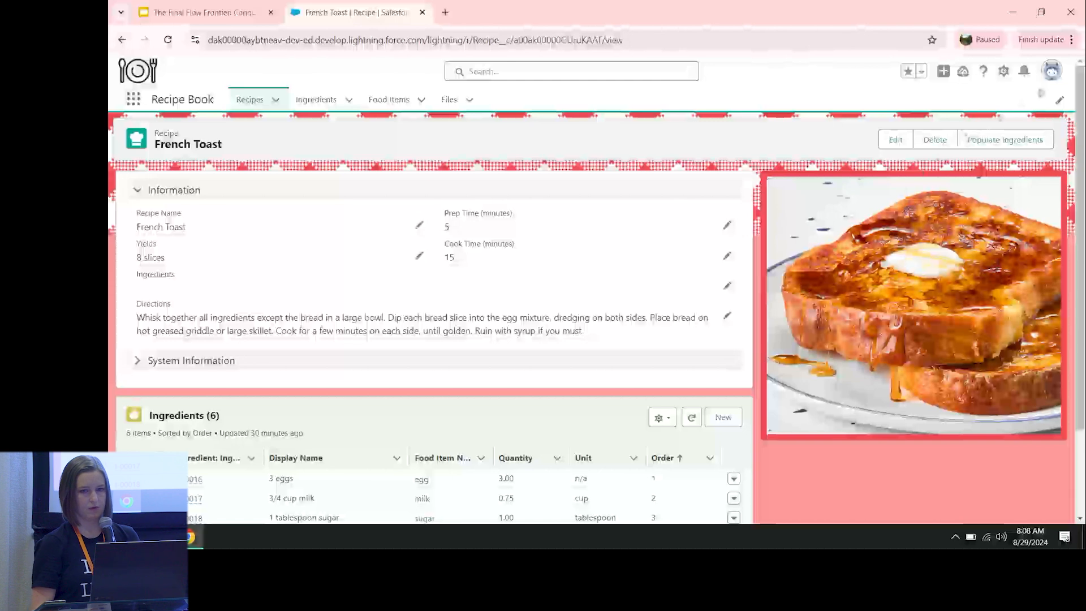
- Run the Populate Ingredients action on the French Toast recipe, highlight the recipe ID it shows, and finish the flow
left_click(1010, 140)
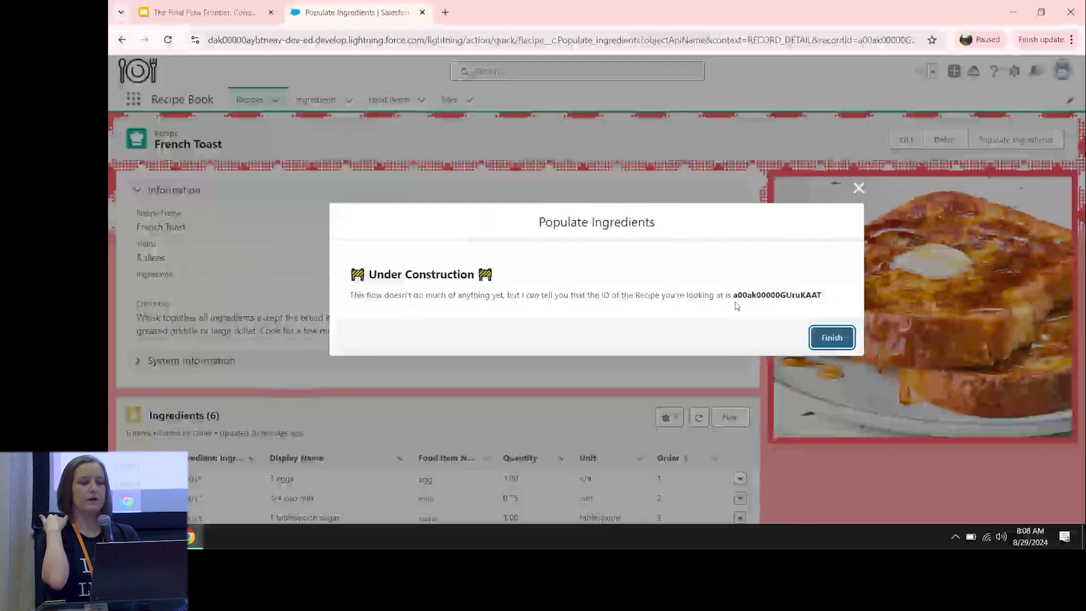
left_click(761, 296)
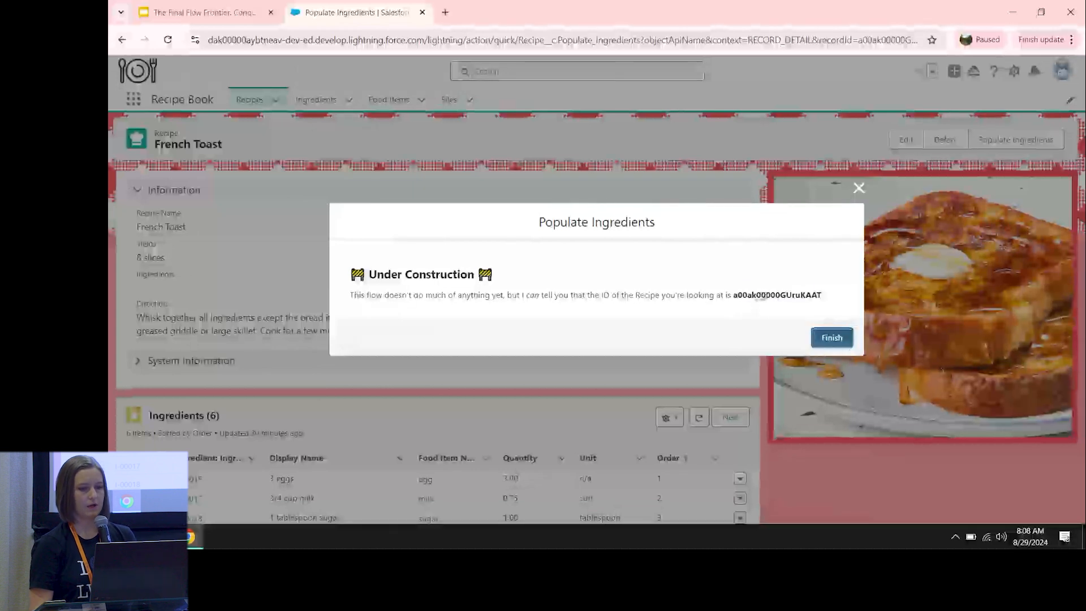
double_click(769, 296)
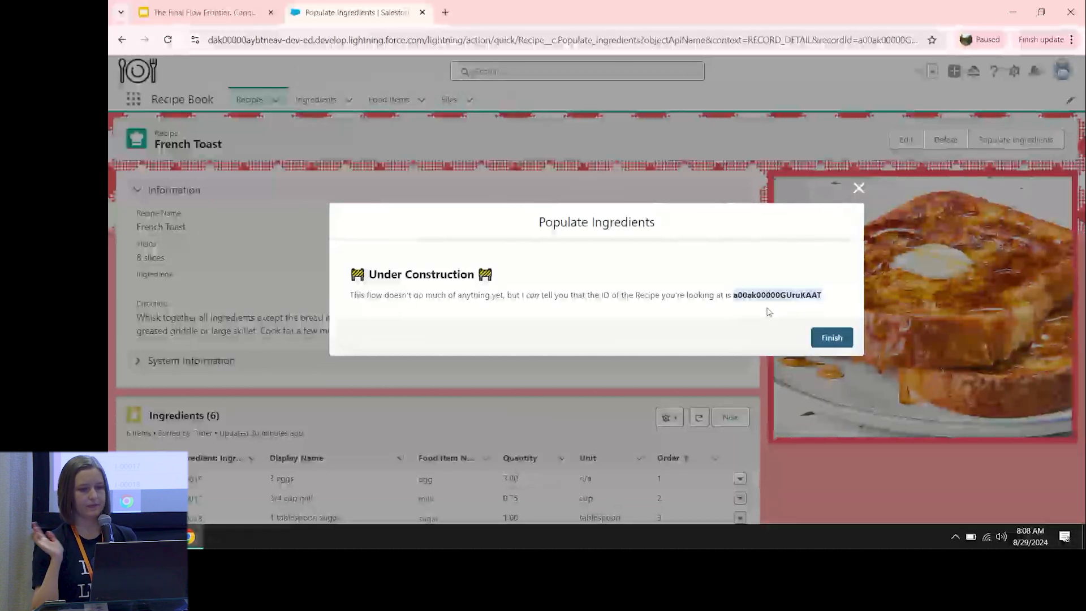
left_click(832, 337)
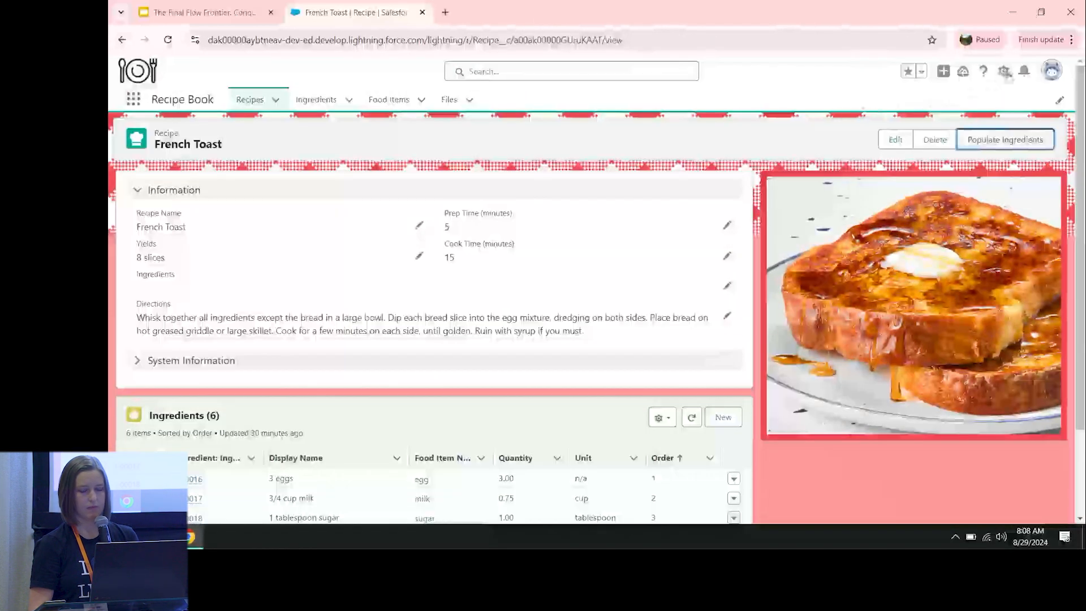
- Open Setup and find the Flows page under Process Automation by searching for "flows"
left_click(1004, 71)
left_click(951, 104)
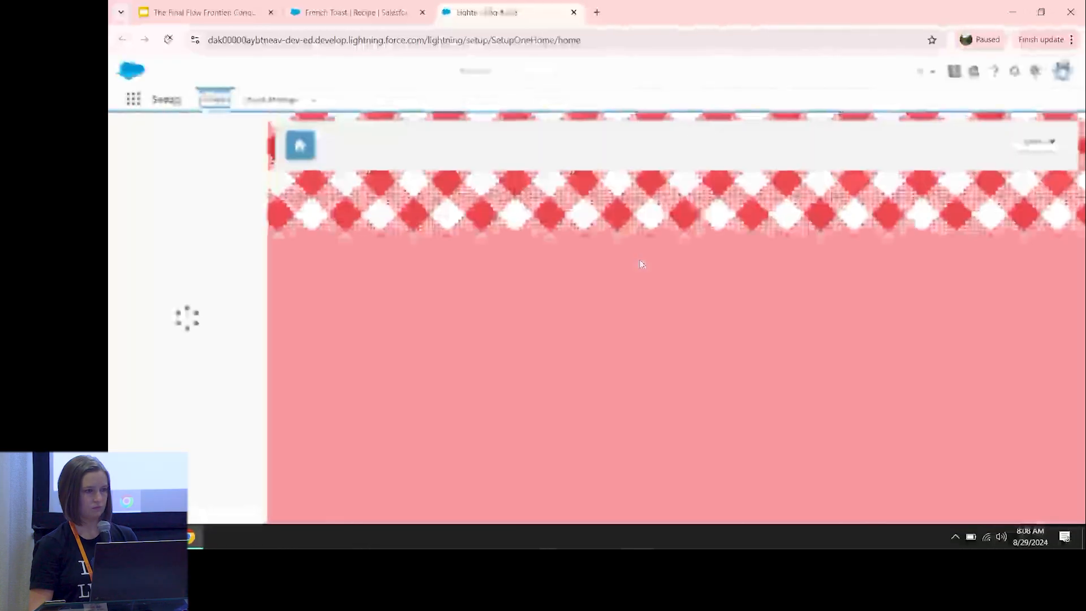
type("flow")
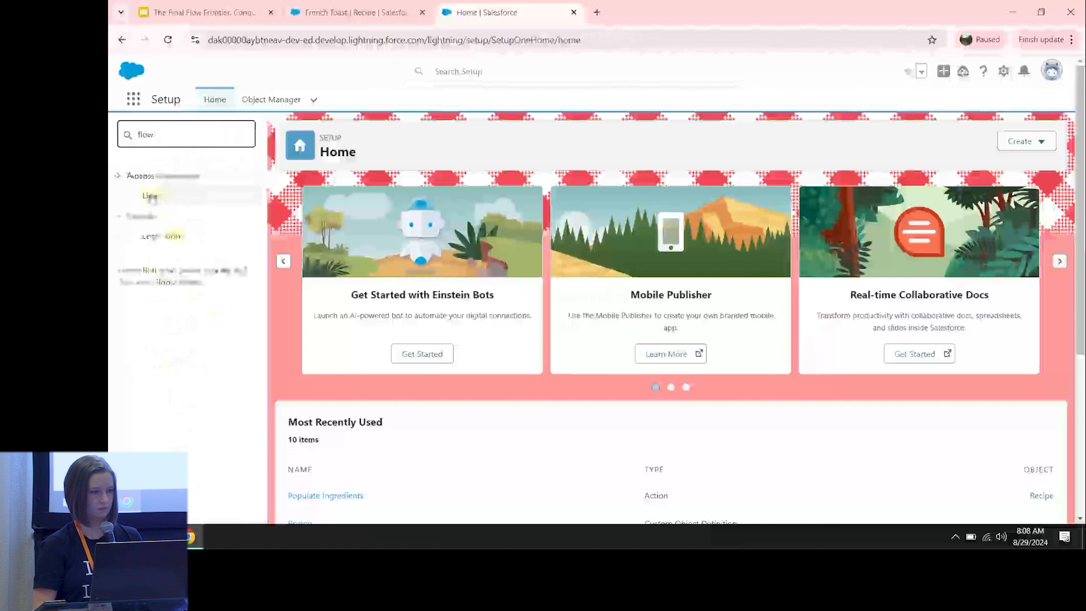
type("s")
left_click(152, 196)
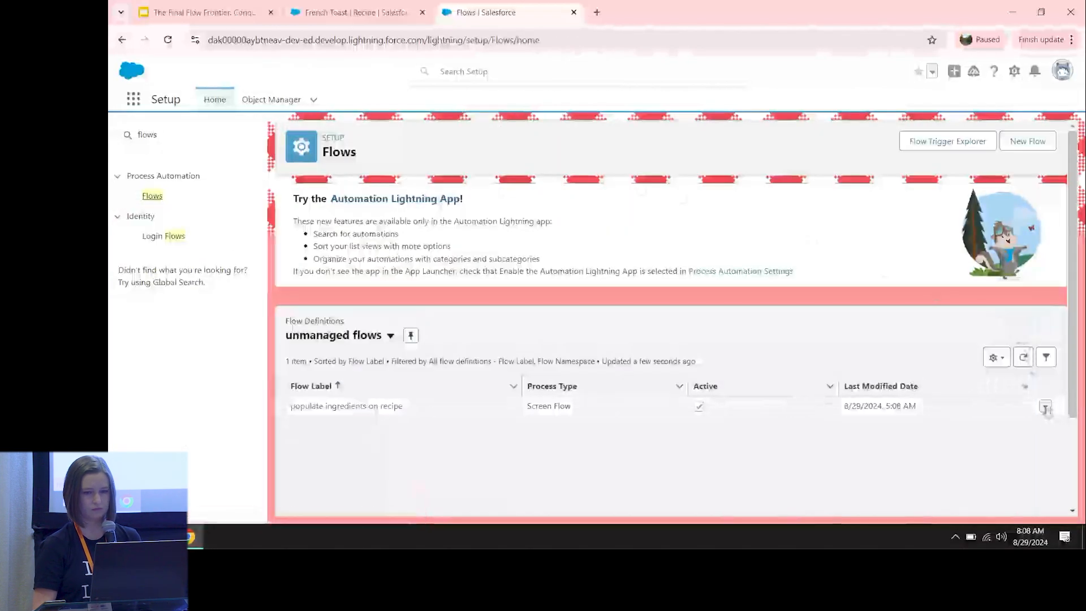
- Open version 1 of the "populate ingredients on recipe" flow in Flow Builder and delete its Screen element
left_click(1045, 407)
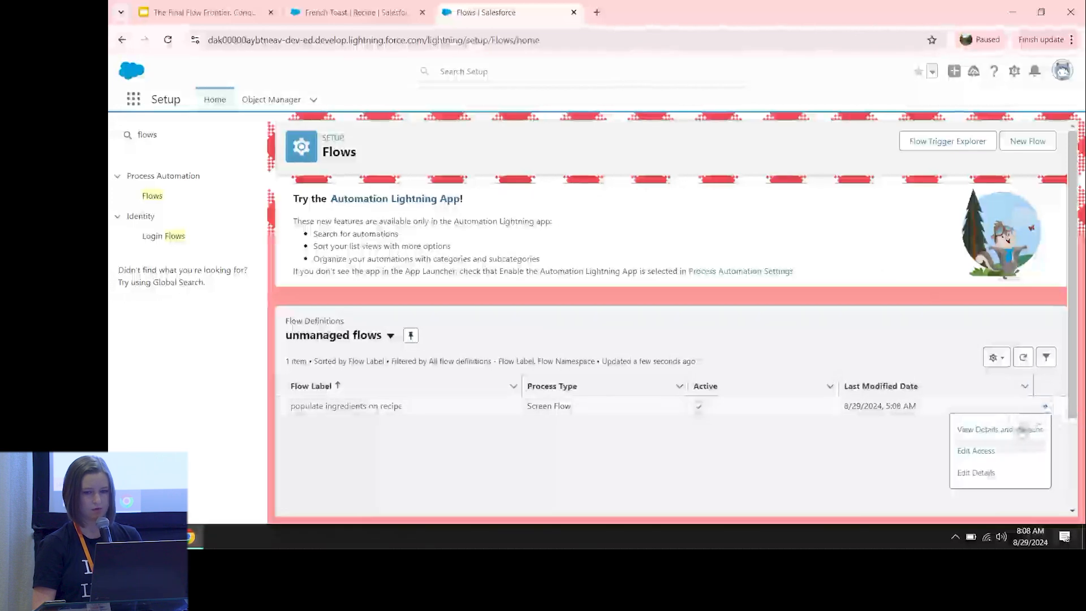
left_click(1022, 430)
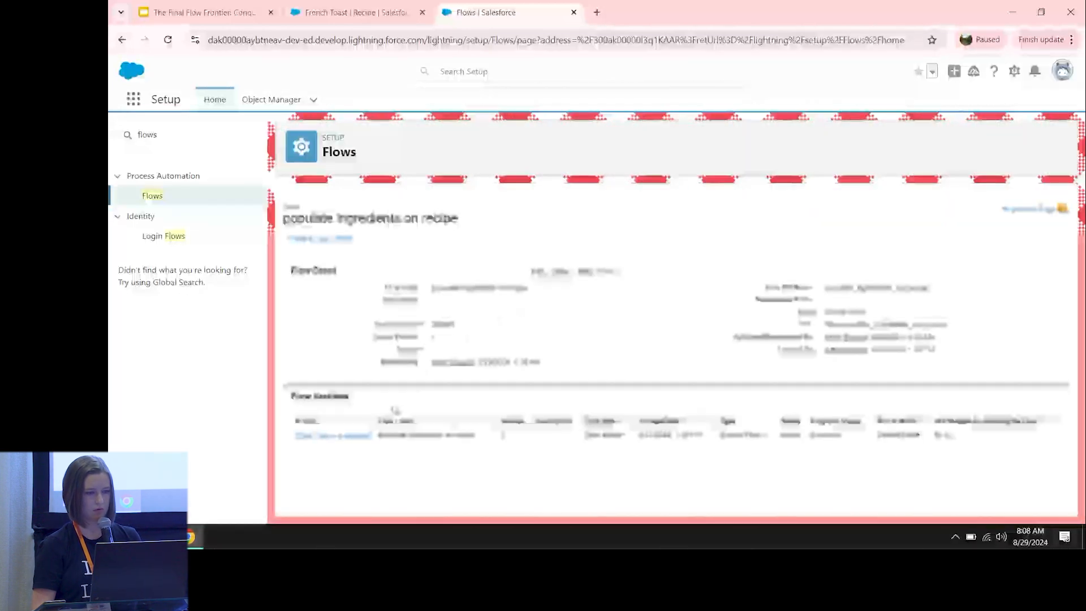
left_click(304, 436)
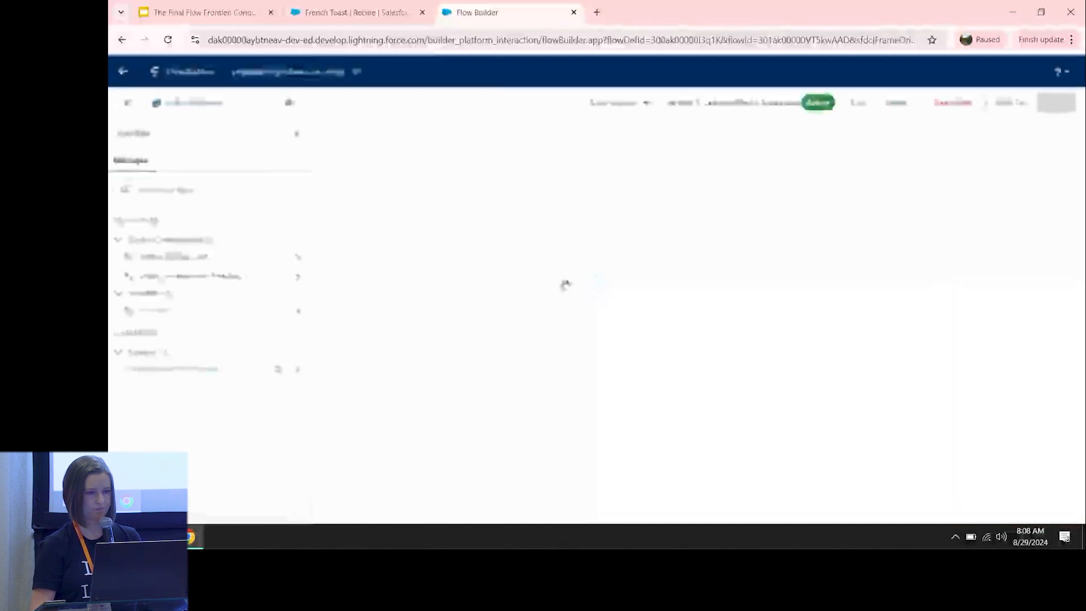
left_click(596, 248)
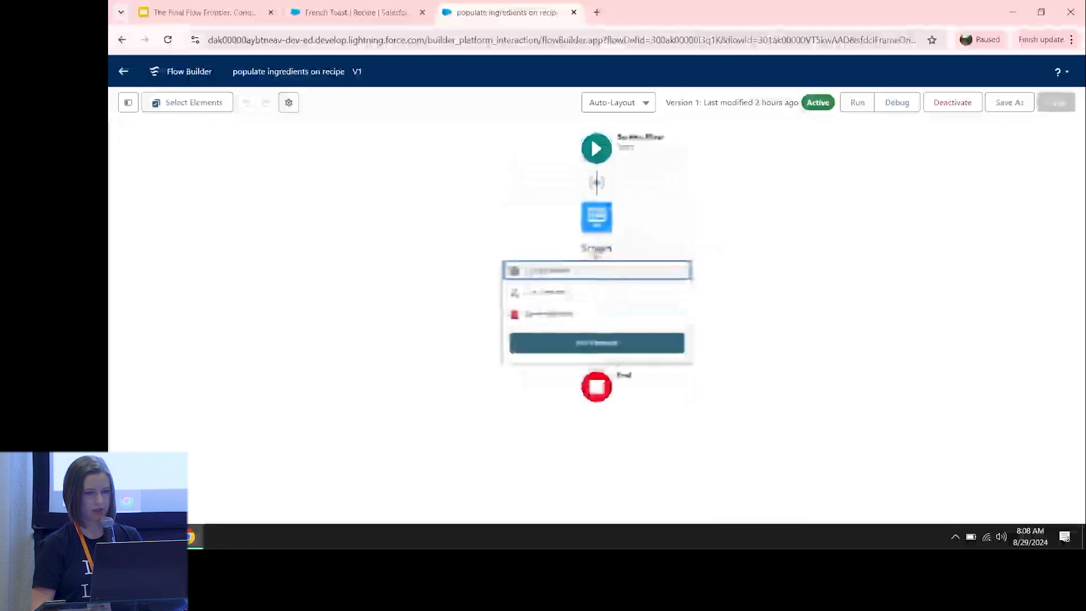
left_click(551, 315)
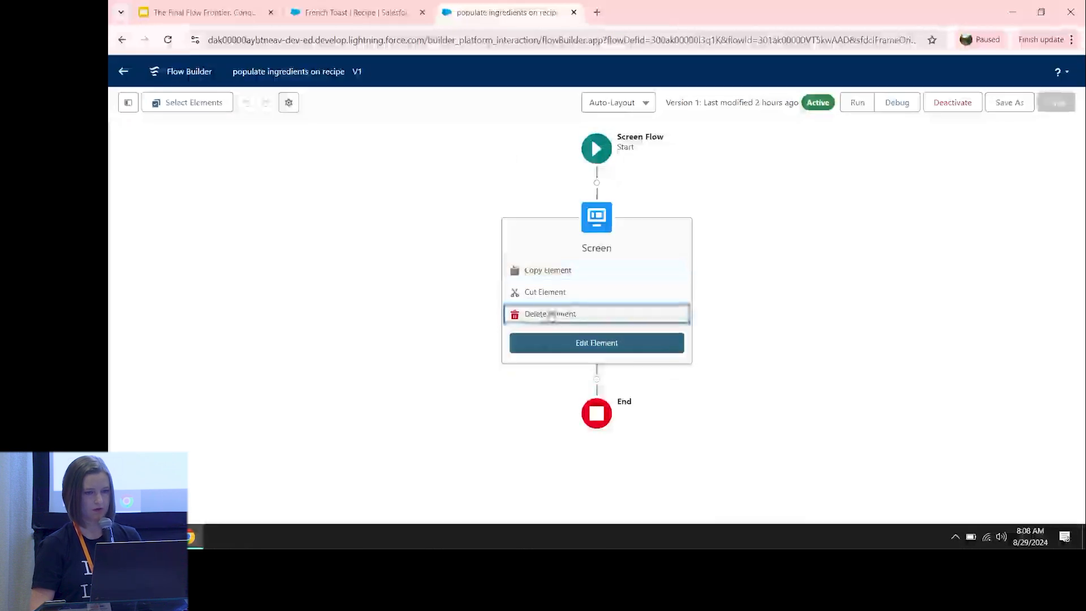
- Show the flow's resources and review the recordId variable's API name and settings without changing them
left_click(126, 102)
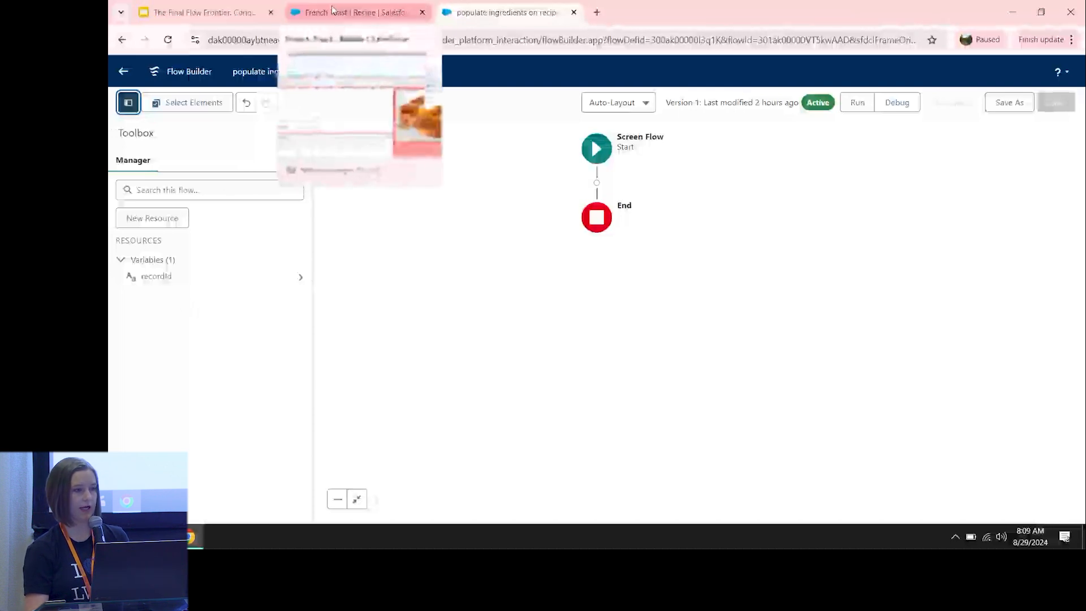
double_click(153, 278)
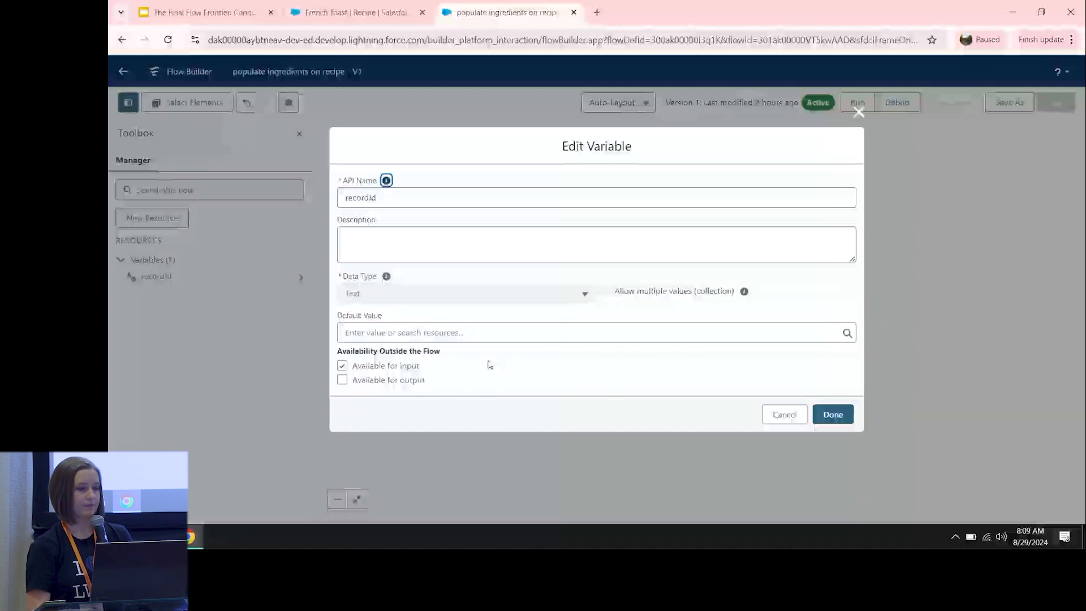
left_click(423, 203)
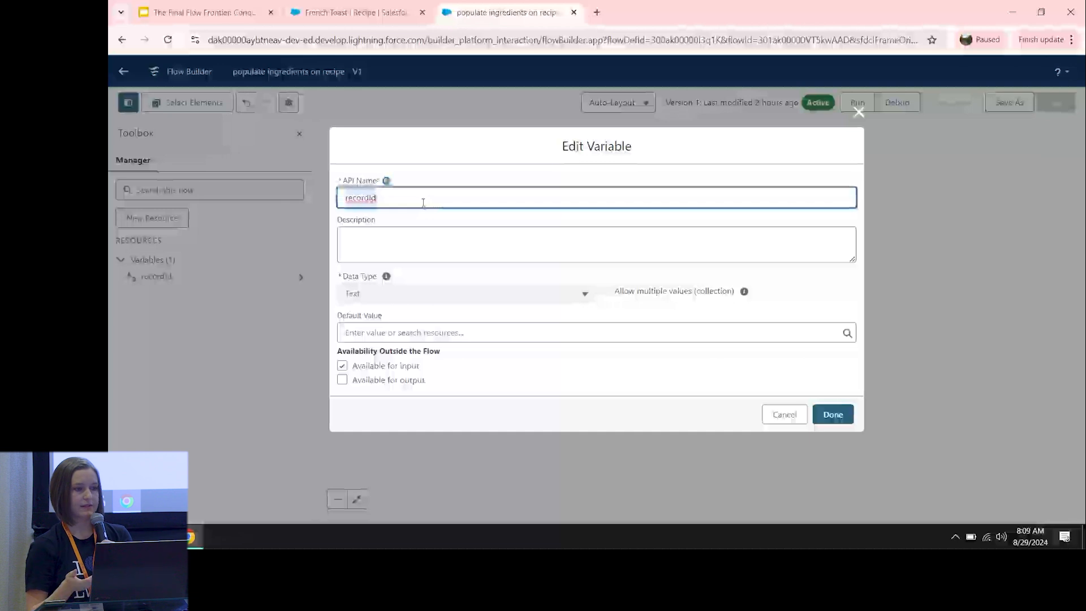
left_click(785, 414)
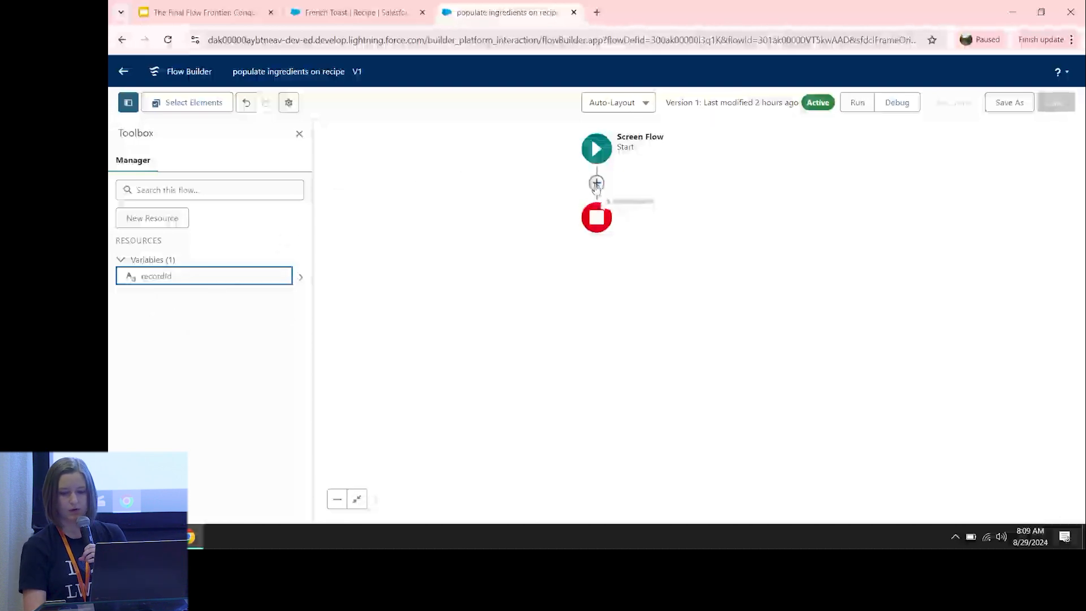
- Add a Get Records element between the start and end of the flow and label it "get ingredients"
left_click(597, 183)
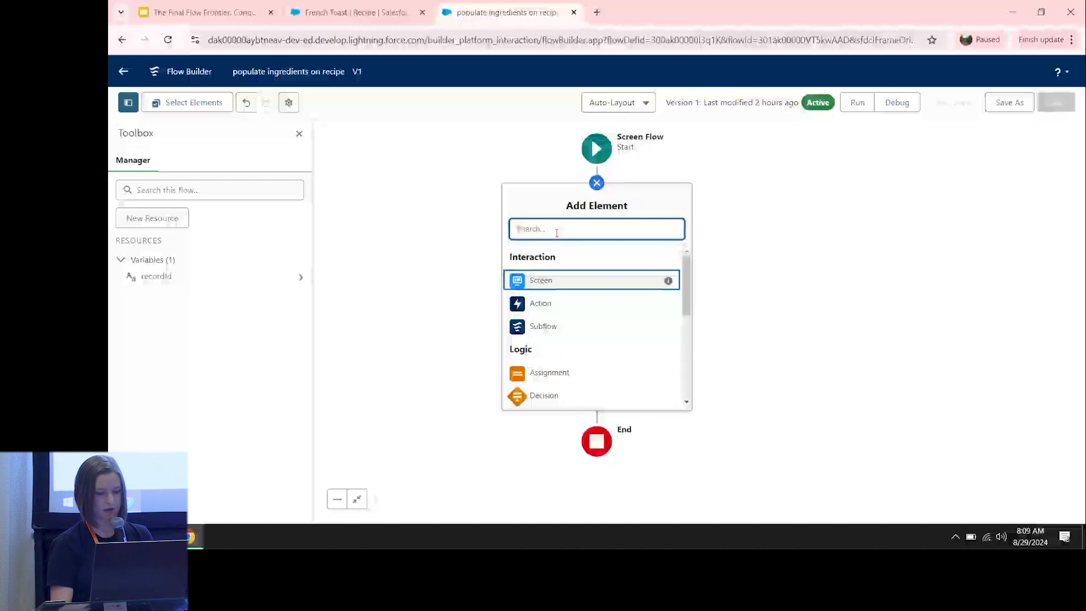
type("get")
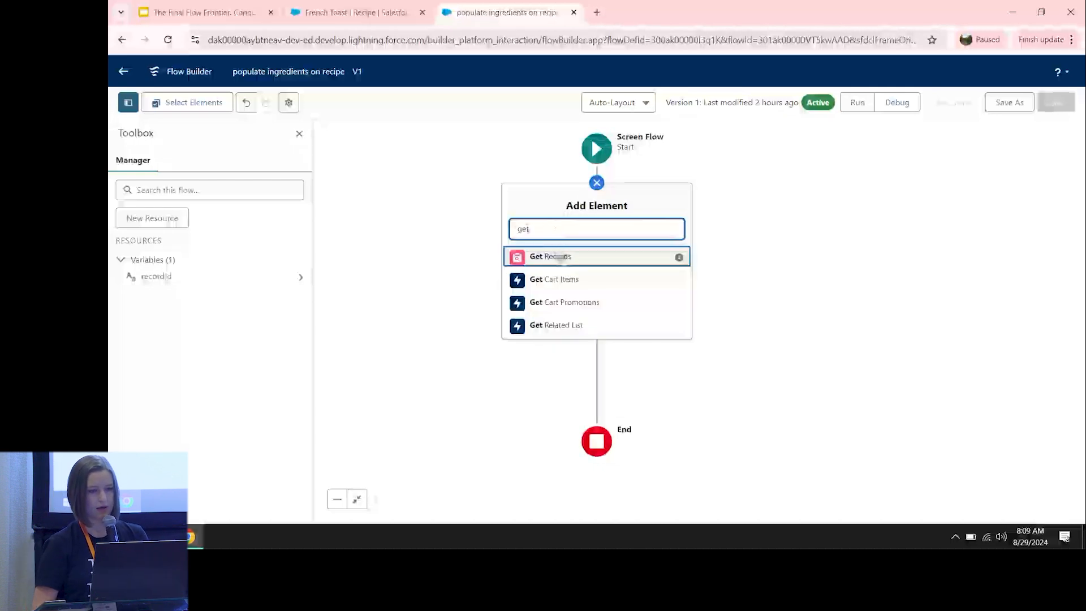
left_click(560, 256)
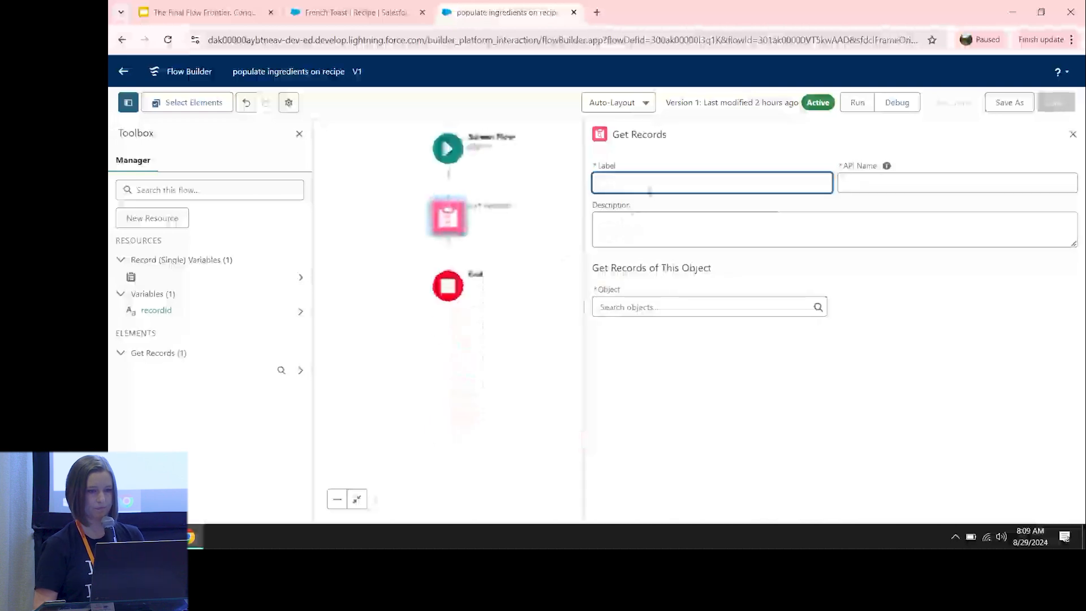
type("get")
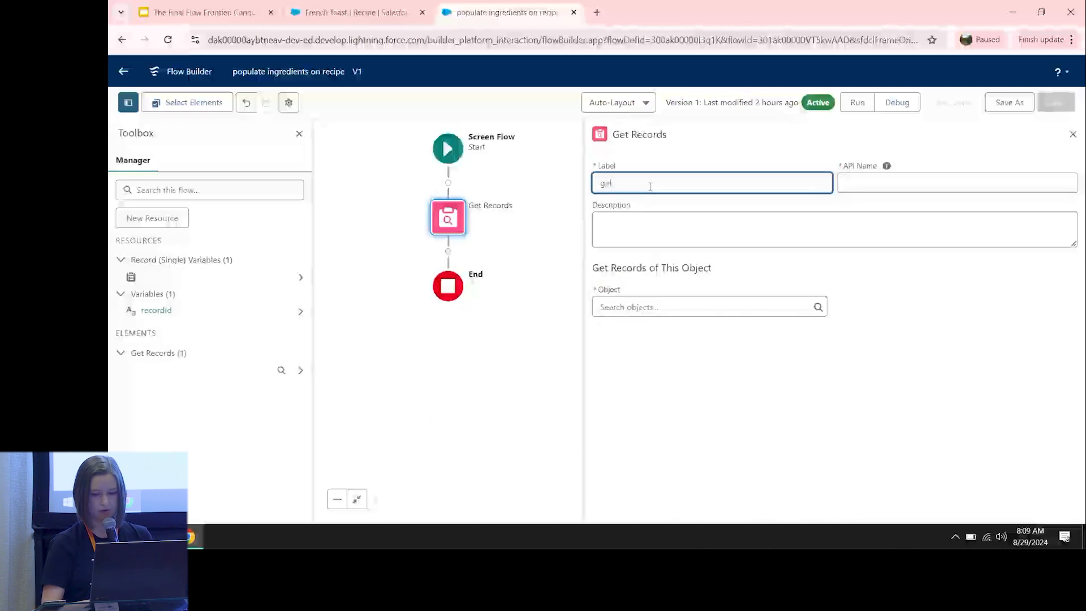
type(" Ingre")
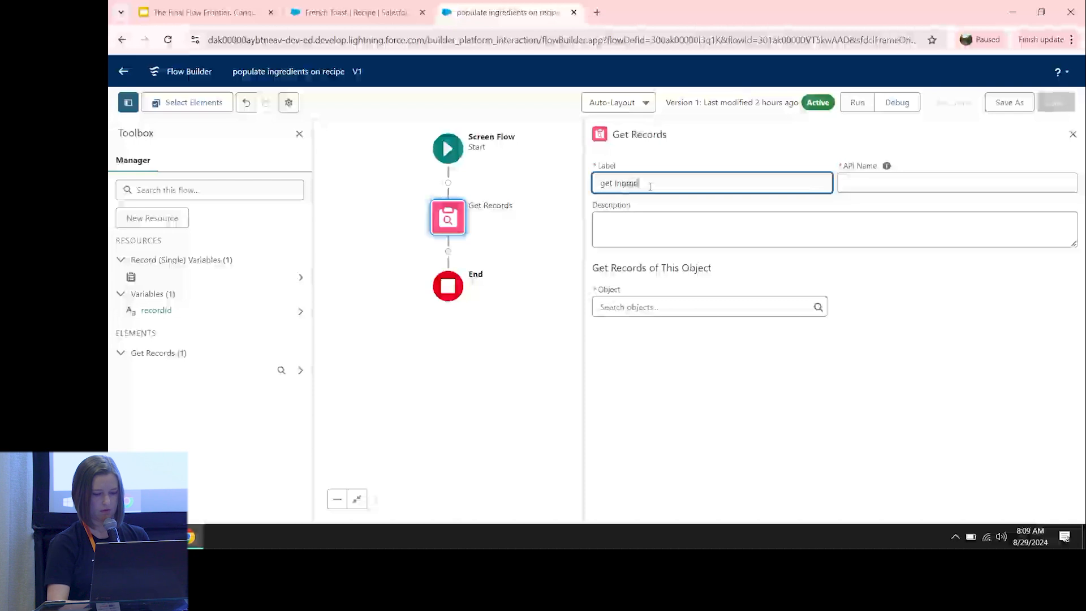
type("dients")
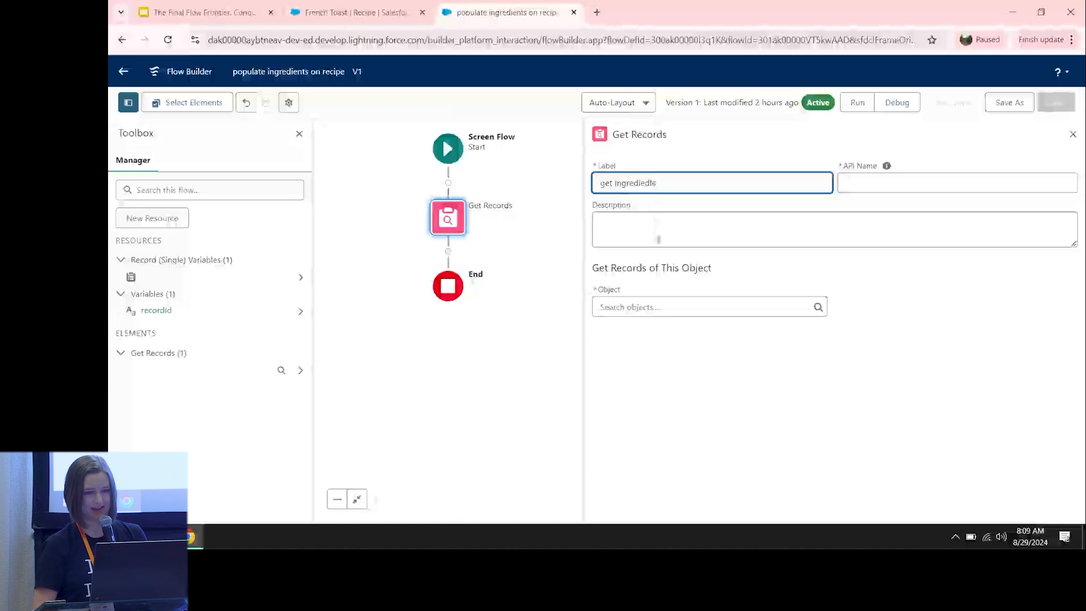
- Set Ingredient as the object whose records the get ingredients element retrieves
left_click(649, 309)
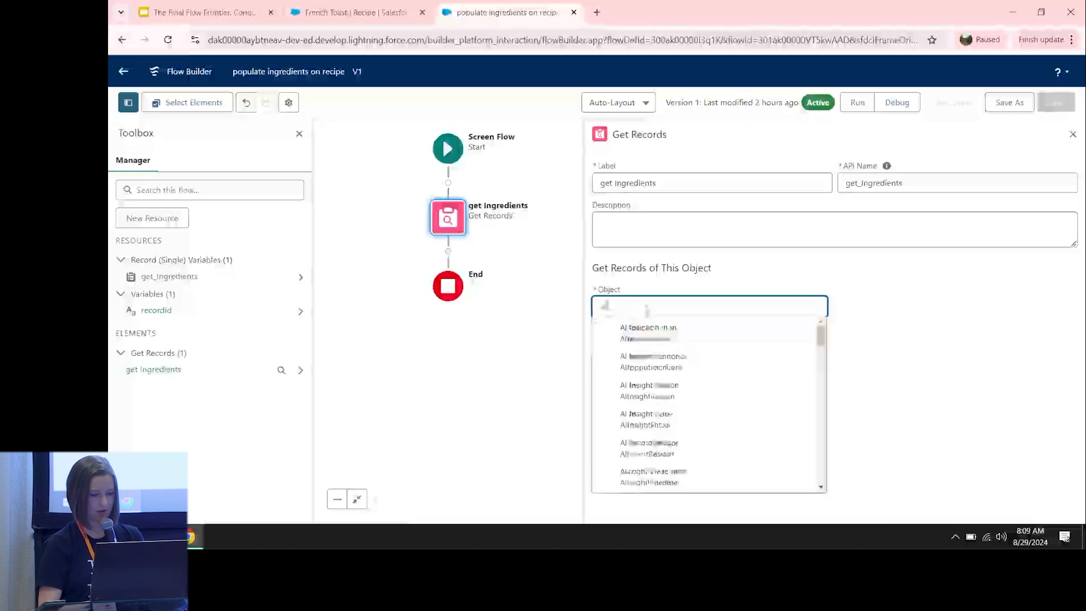
type("Ingred")
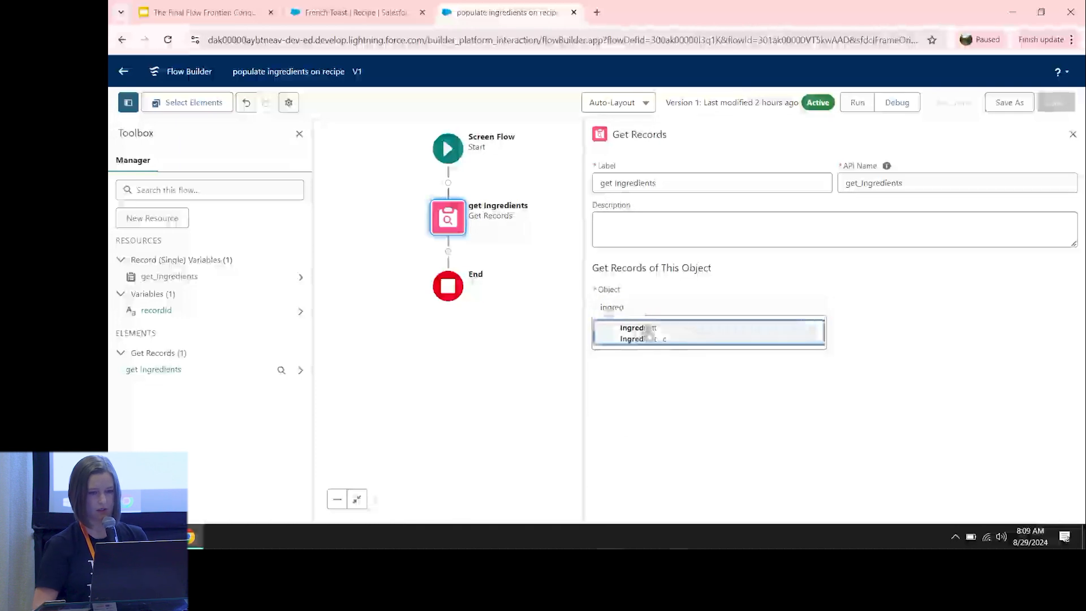
left_click(647, 334)
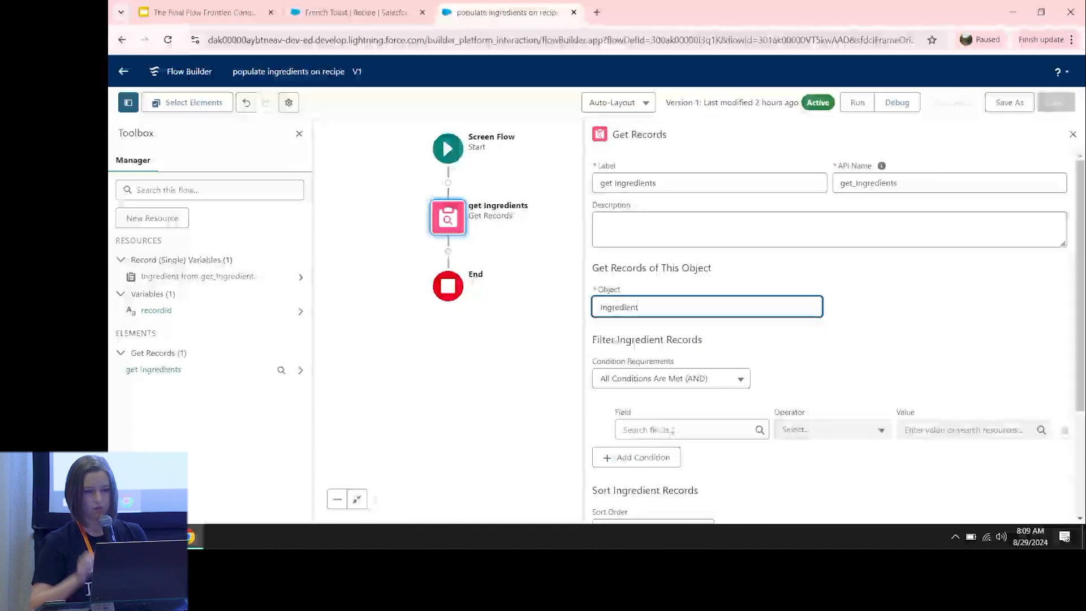
- Filter the Ingredient records with the condition that Recipe__c equals the recordId variable
left_click(672, 430)
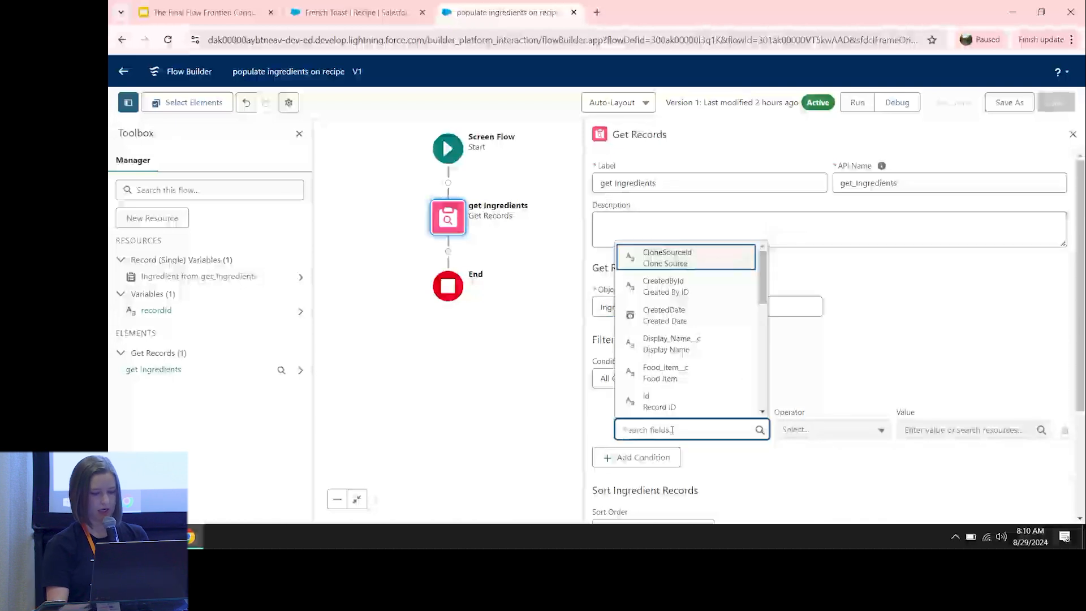
type("re")
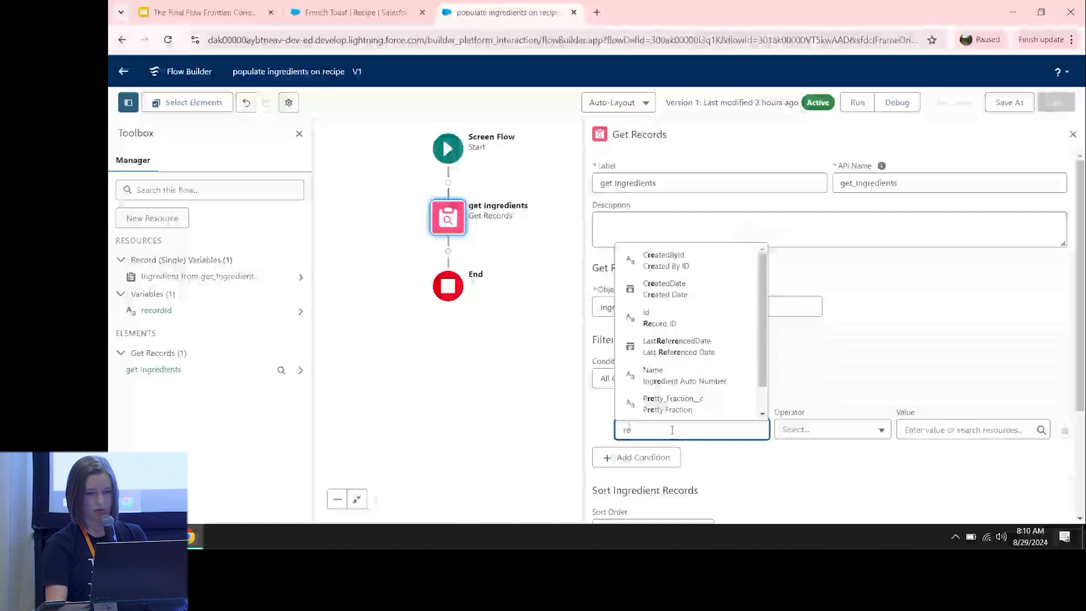
type("c")
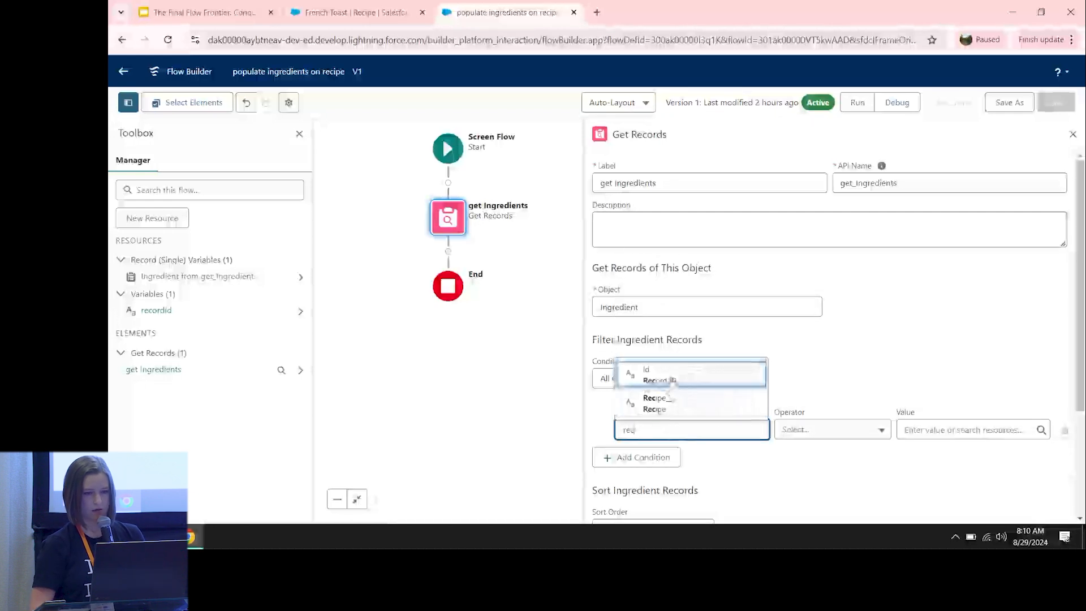
left_click(686, 403)
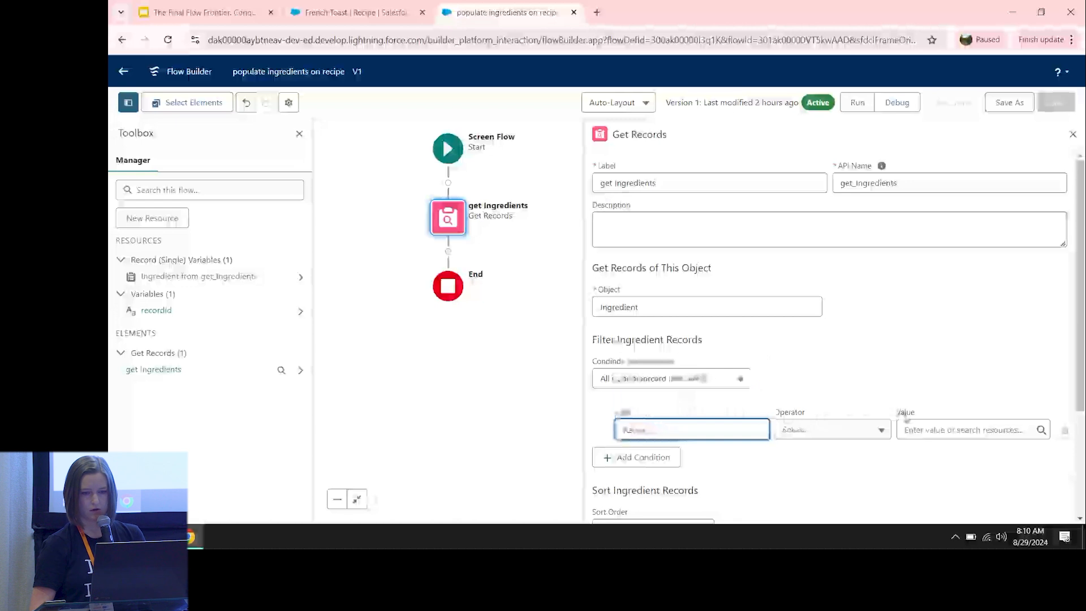
left_click(927, 430)
type("recor")
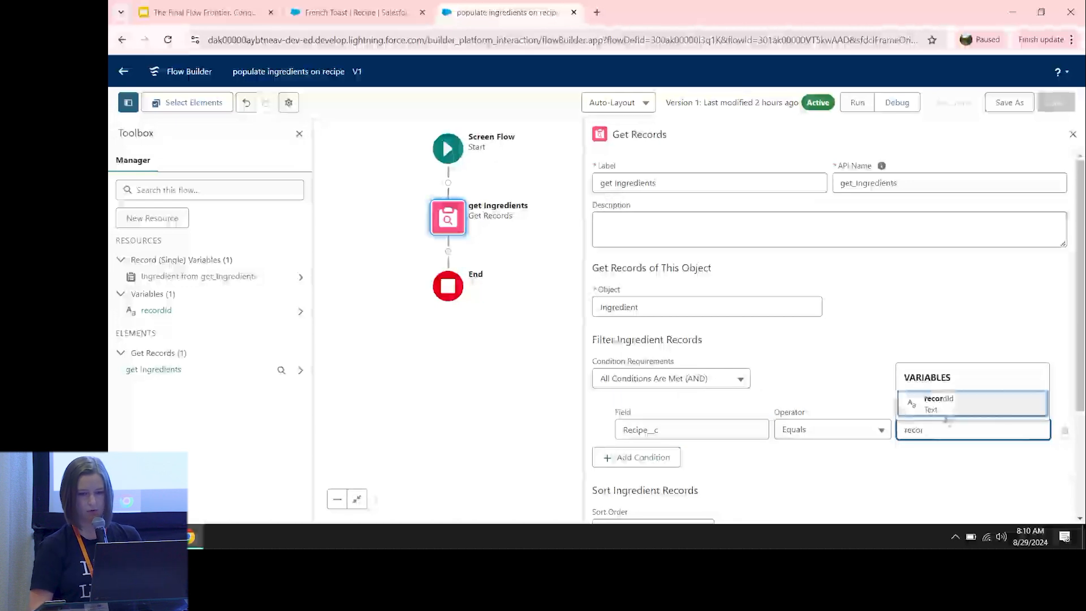
left_click(933, 397)
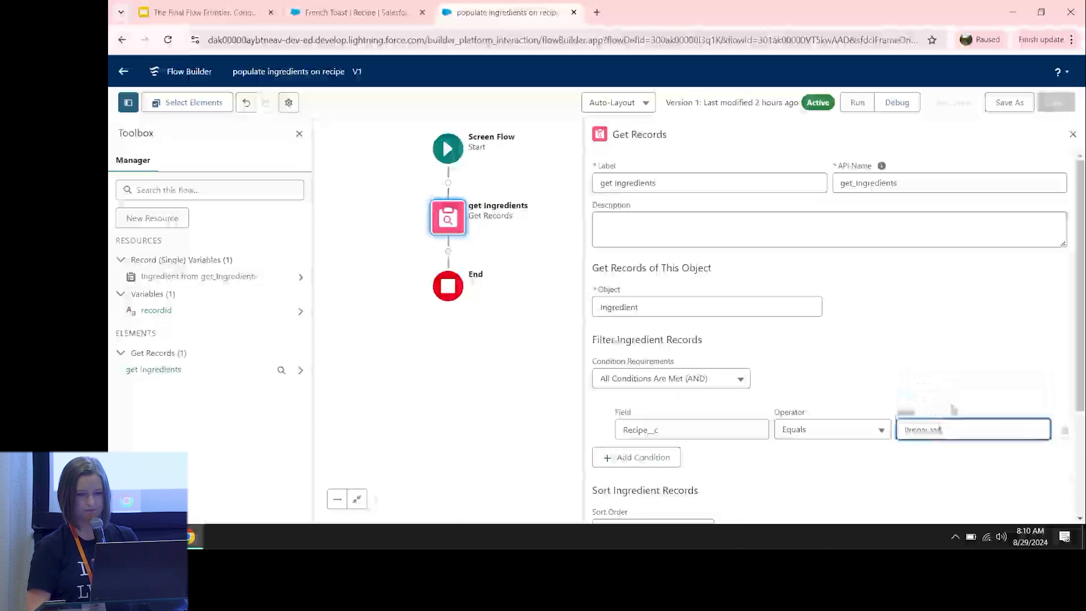
- Sort the retrieved Ingredient records in ascending order by Order__c and store all records instead of only the first one
scroll(941, 430, "down", 3)
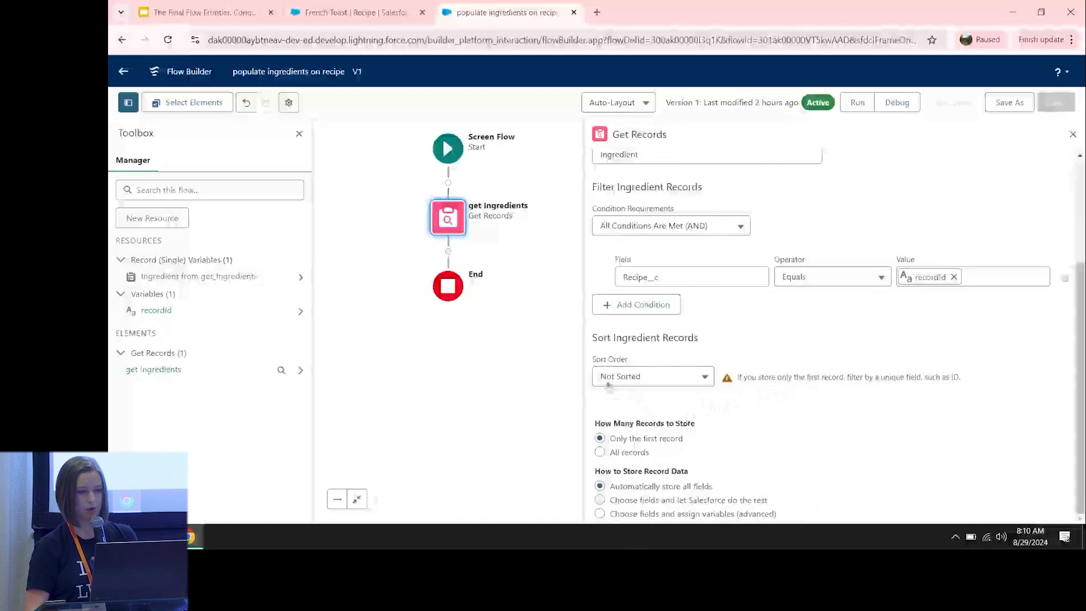
left_click(665, 376)
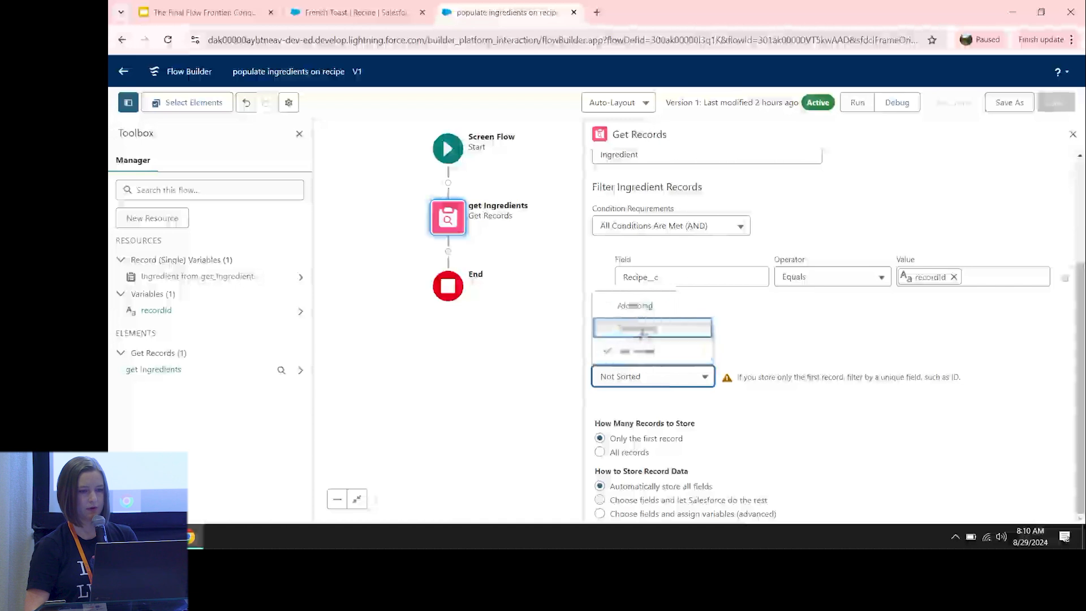
left_click(633, 309)
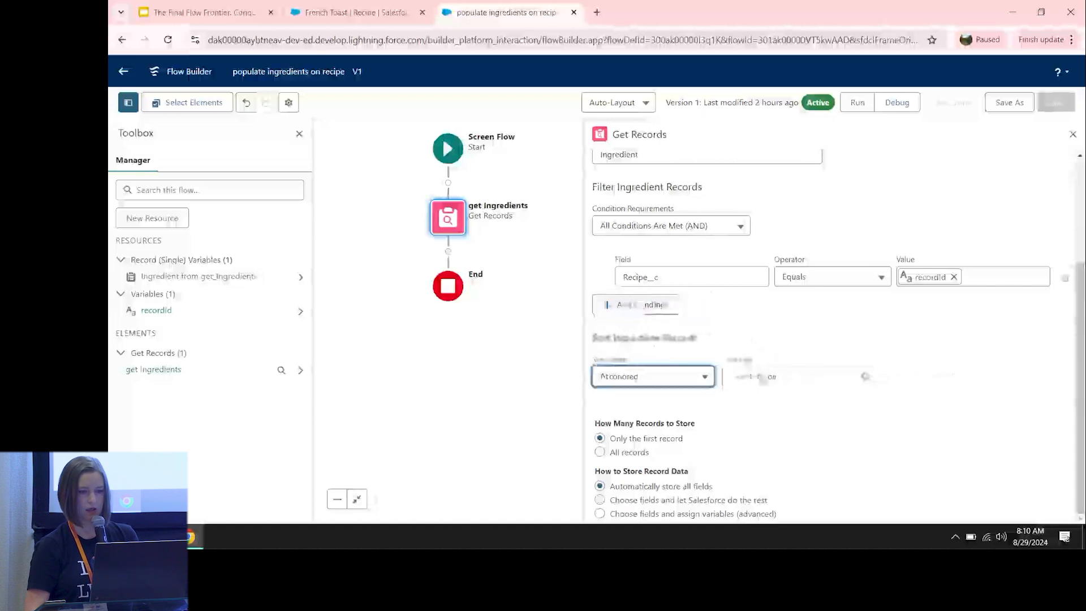
left_click(759, 376)
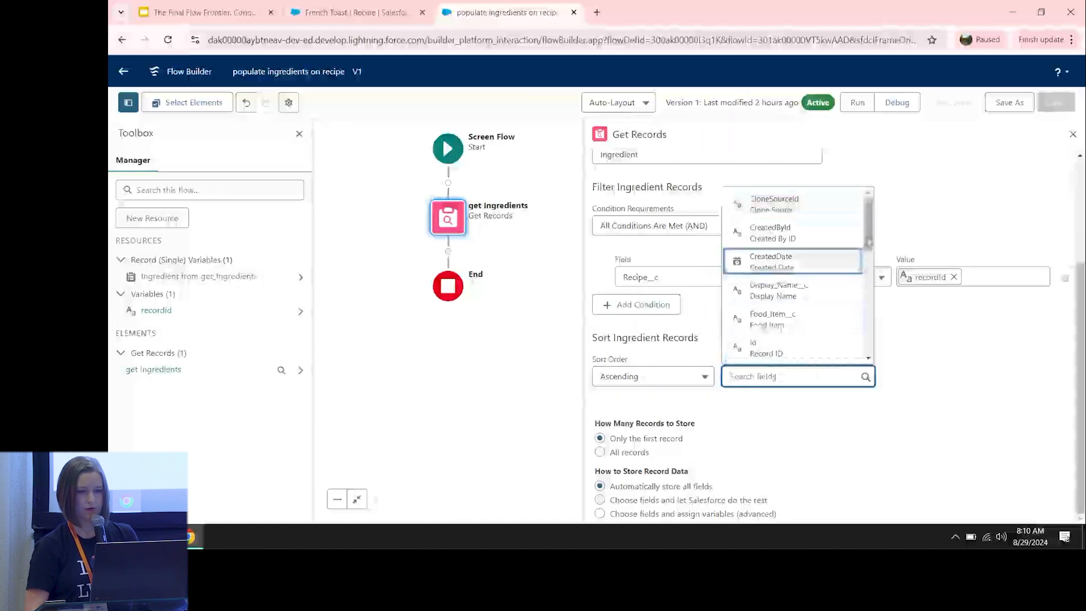
left_click_drag(869, 233, 860, 330)
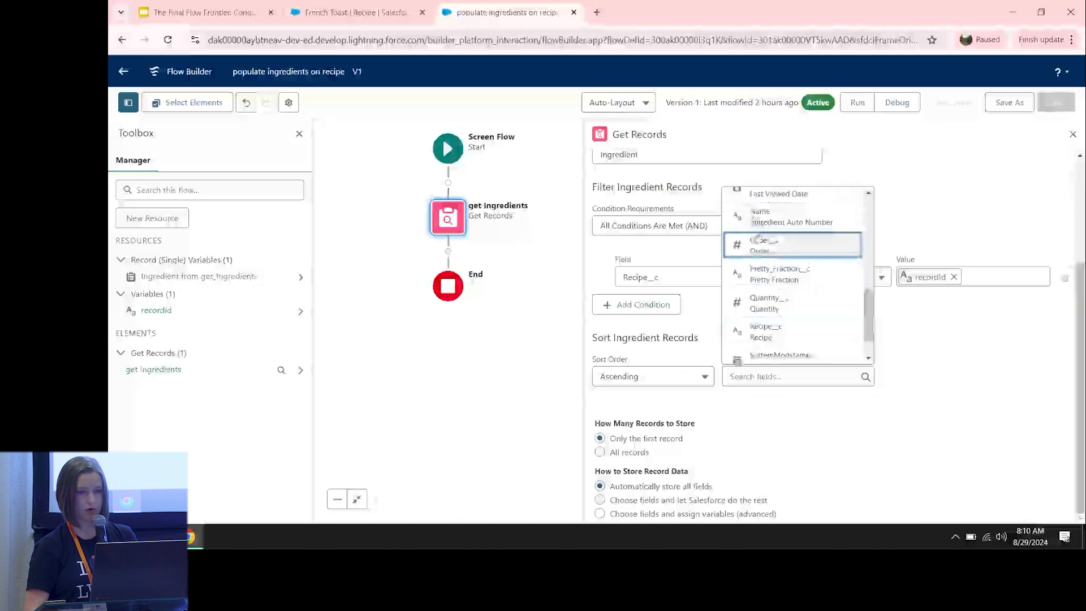
left_click(762, 243)
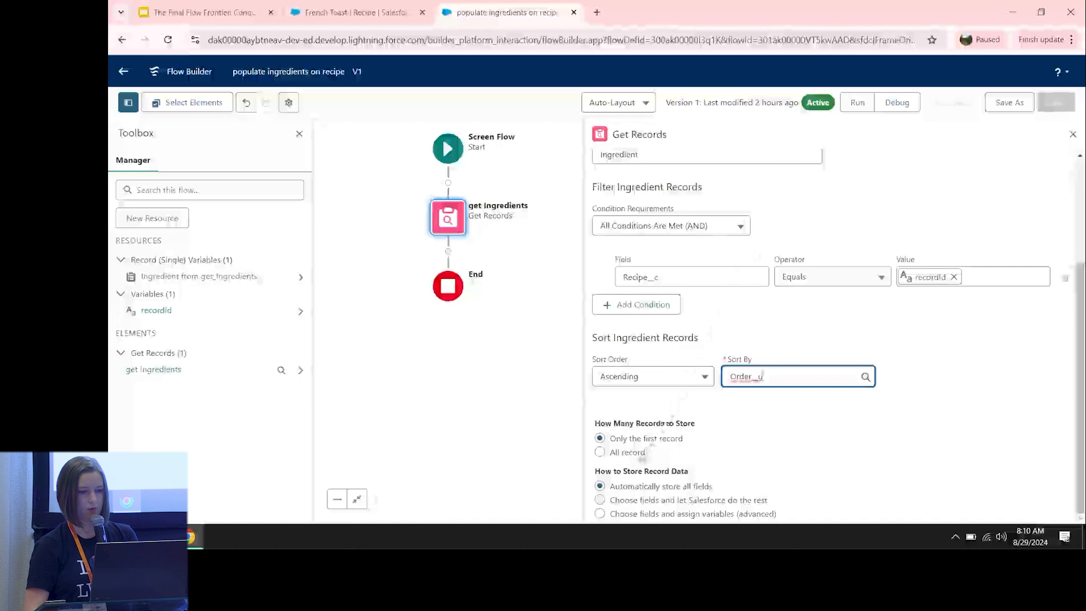
left_click(599, 452)
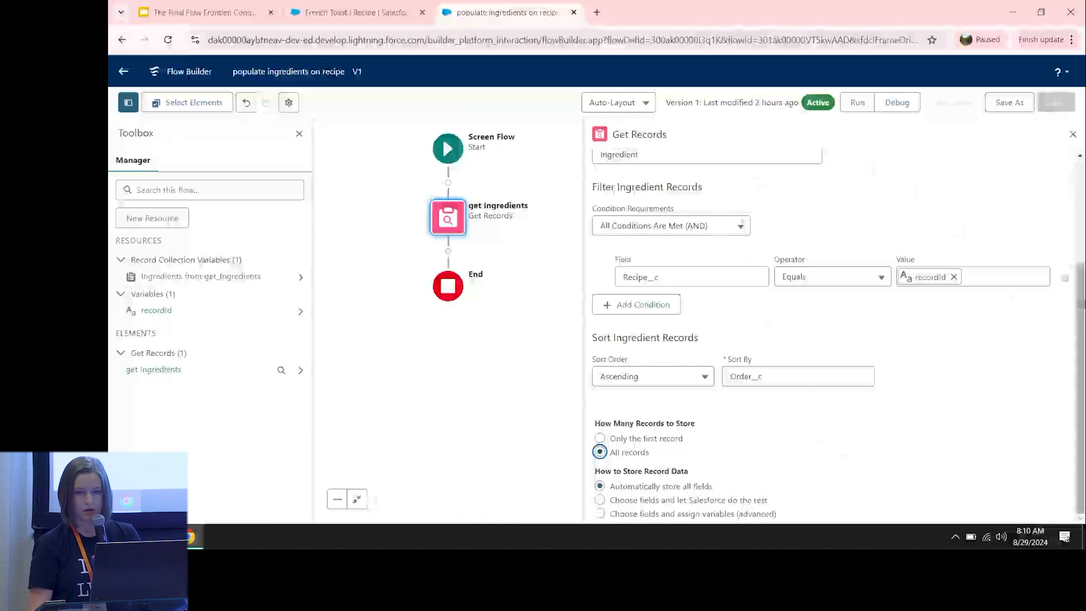
scroll(832, 339, "up", 3)
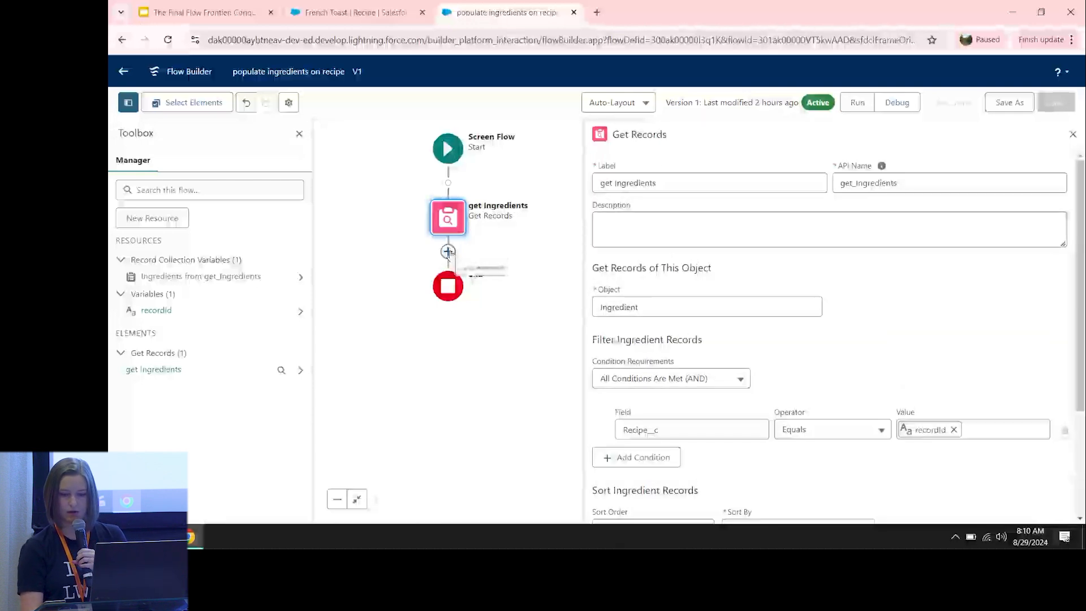
- Create a new variable resource with the API name ingredientList and the Text data type
left_click(448, 252)
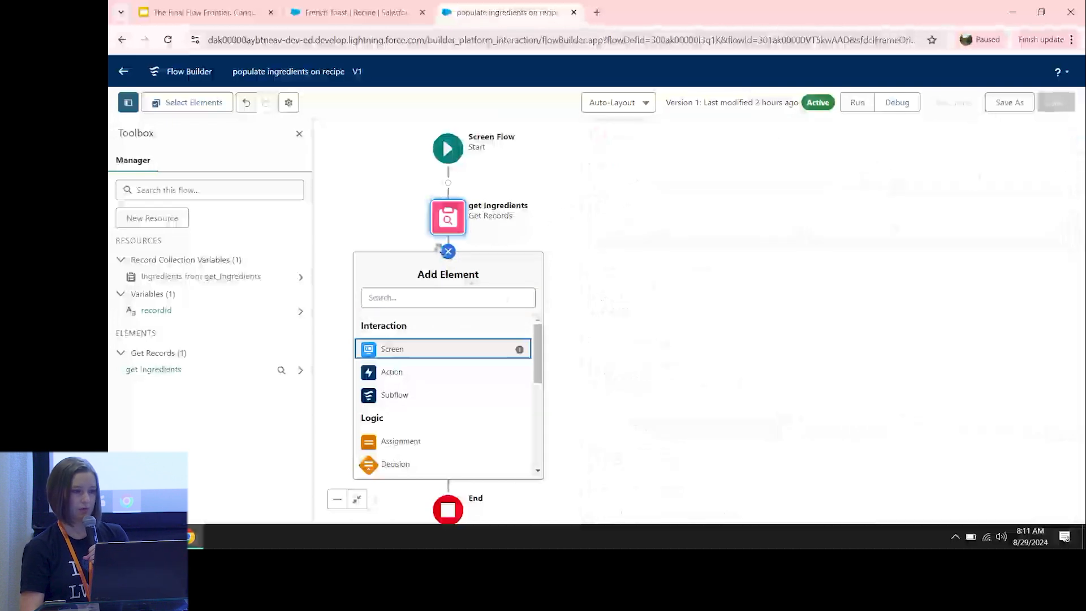
left_click(448, 252)
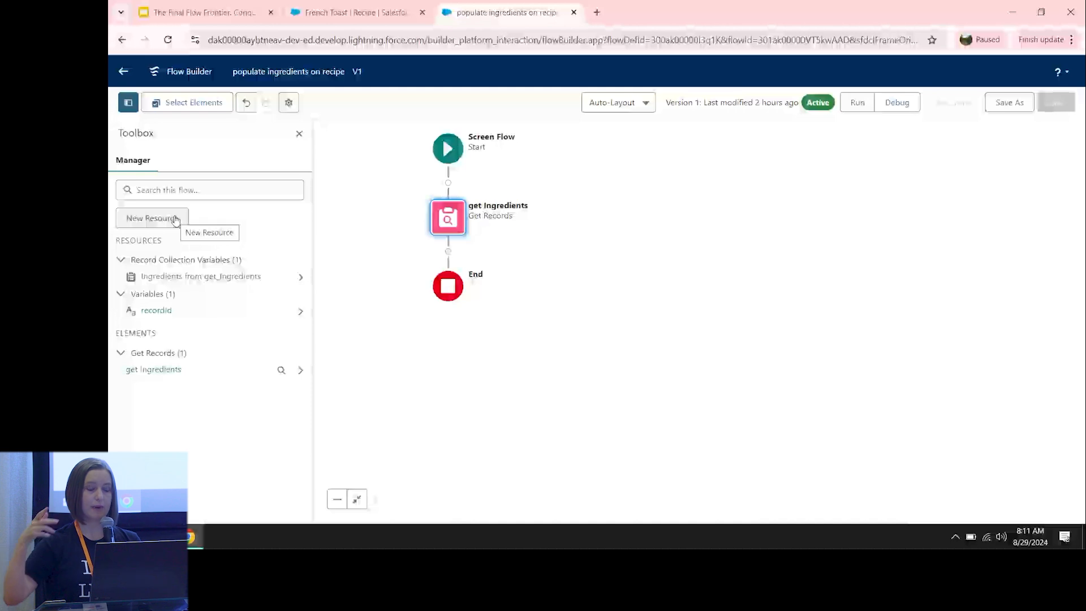
left_click(152, 217)
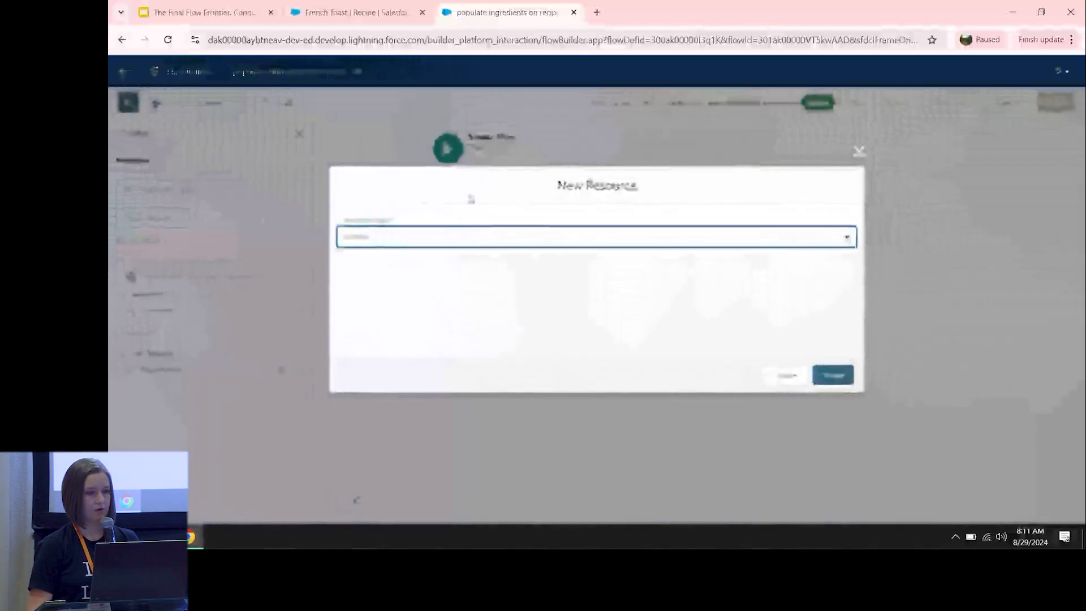
left_click(448, 240)
left_click(445, 262)
left_click(445, 263)
type("re")
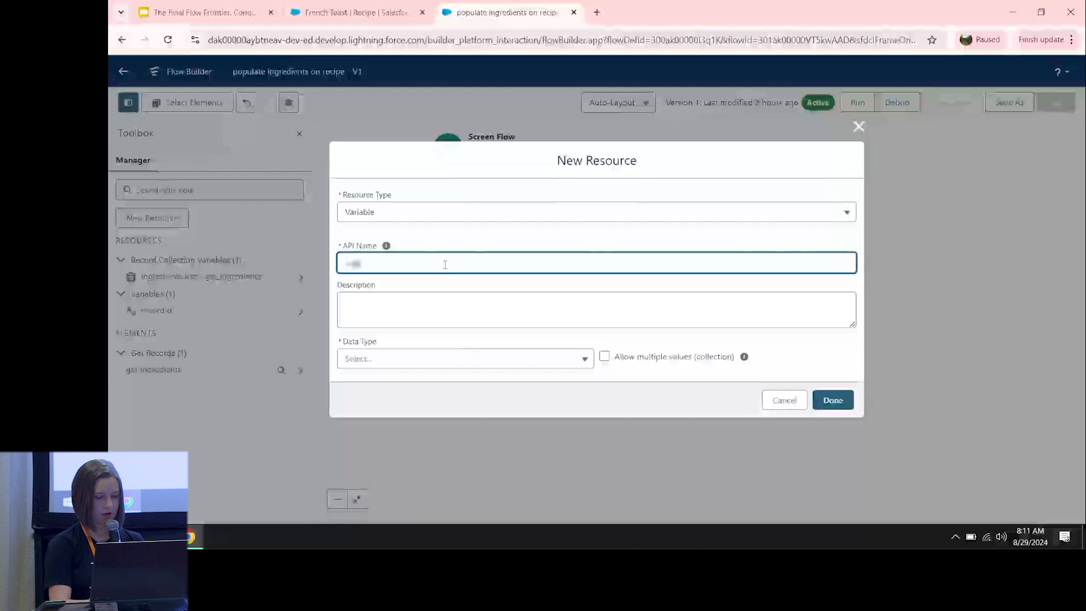
type("dien")
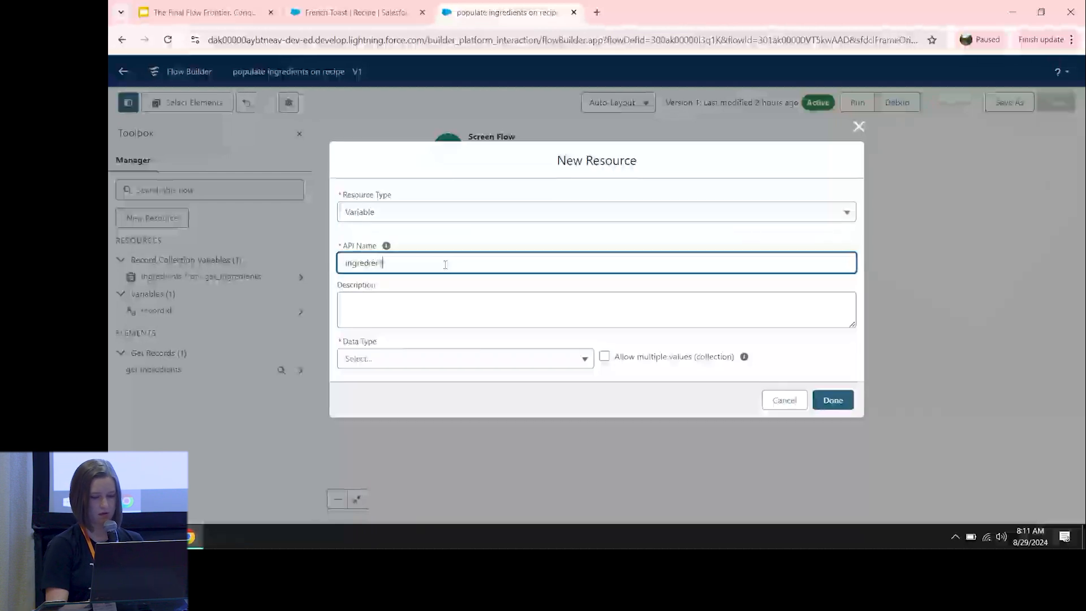
type("tLi")
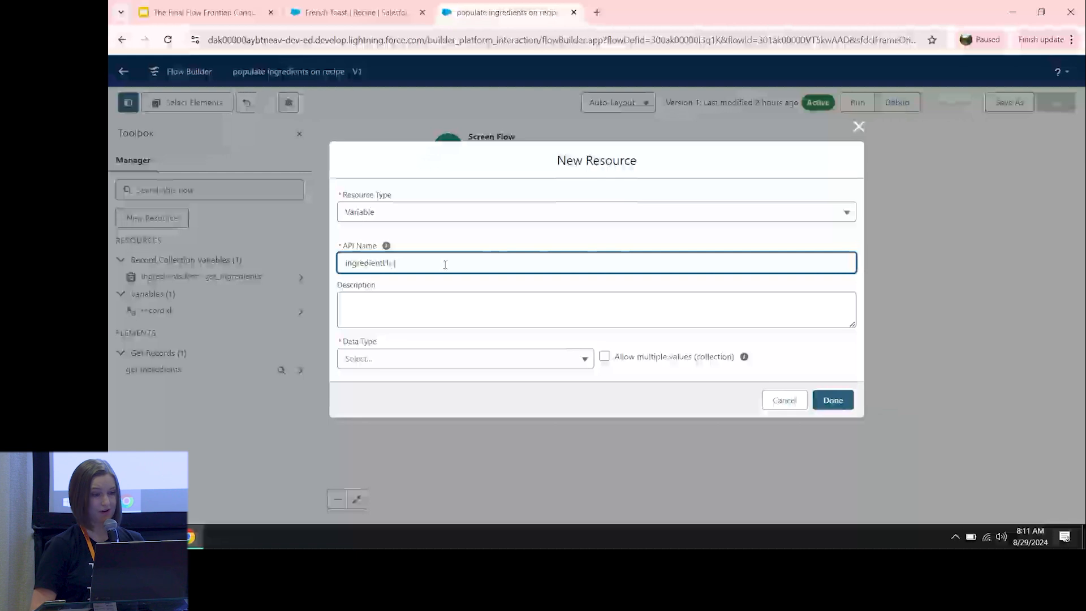
left_click(417, 359)
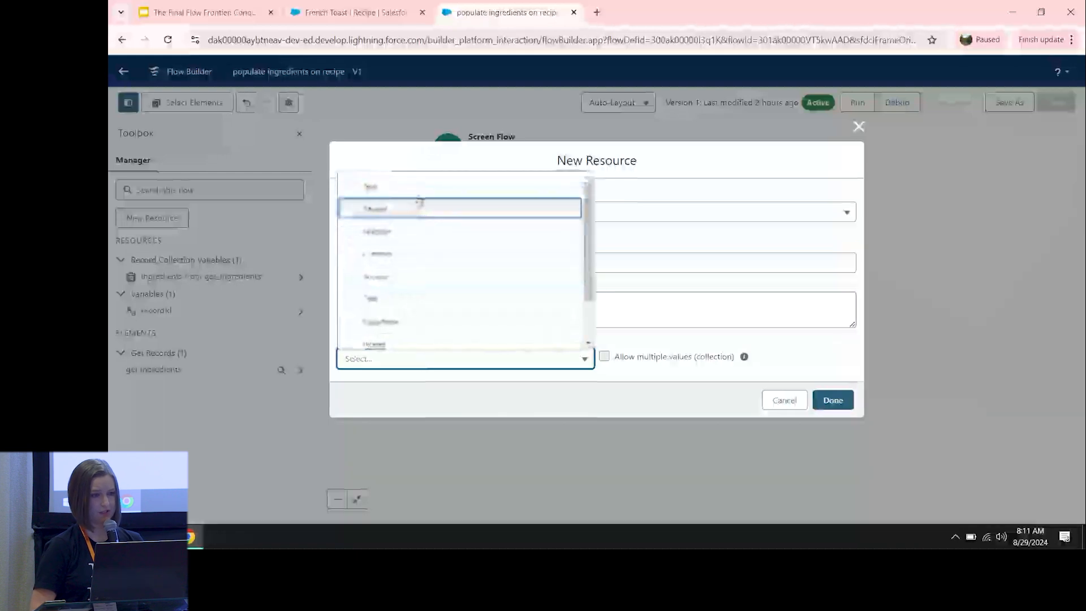
left_click(384, 186)
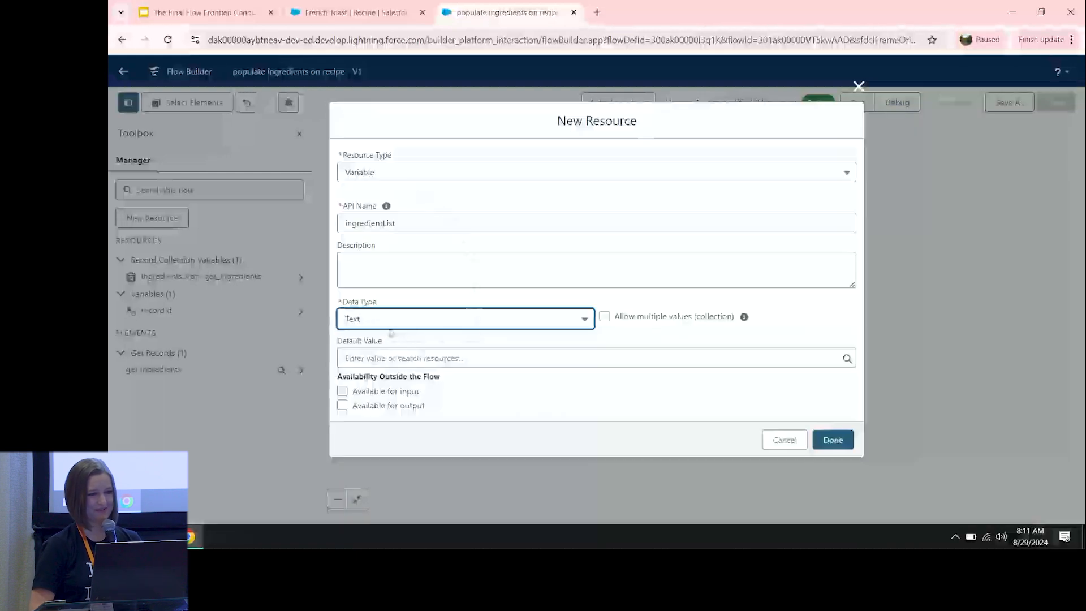
left_click(829, 443)
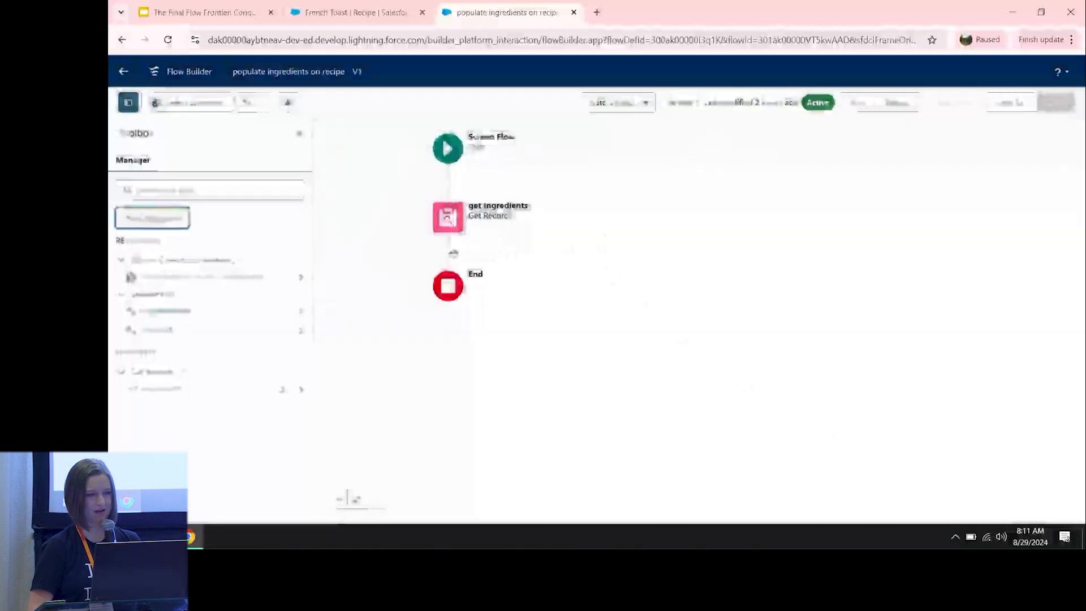
- Add a Loop element after get ingredients, label it "loop through ingredients", and iterate over the ingredients from get ingredients collection
left_click(448, 251)
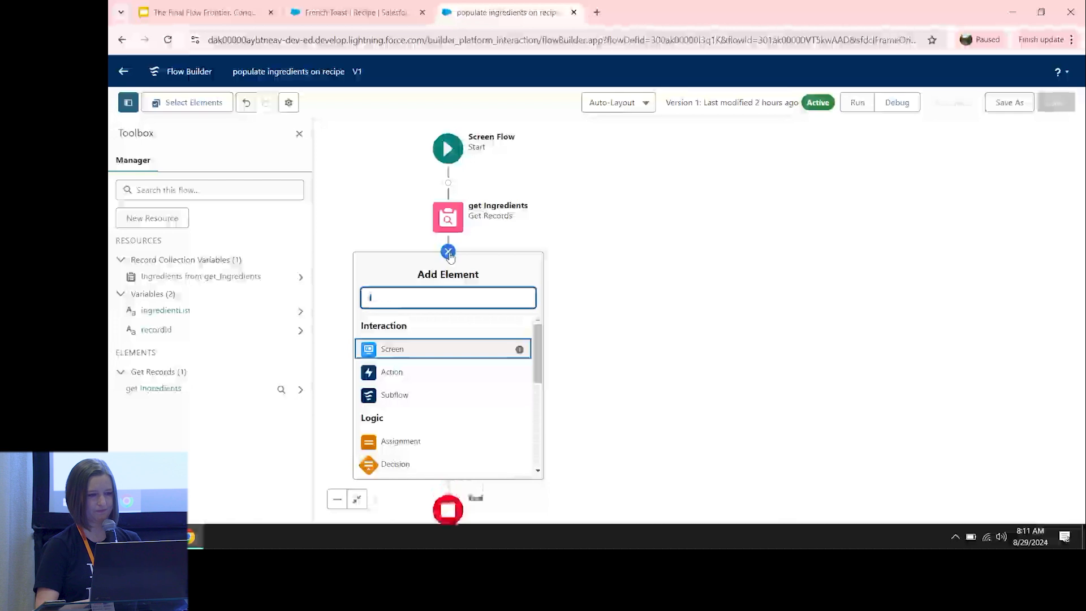
type("loop")
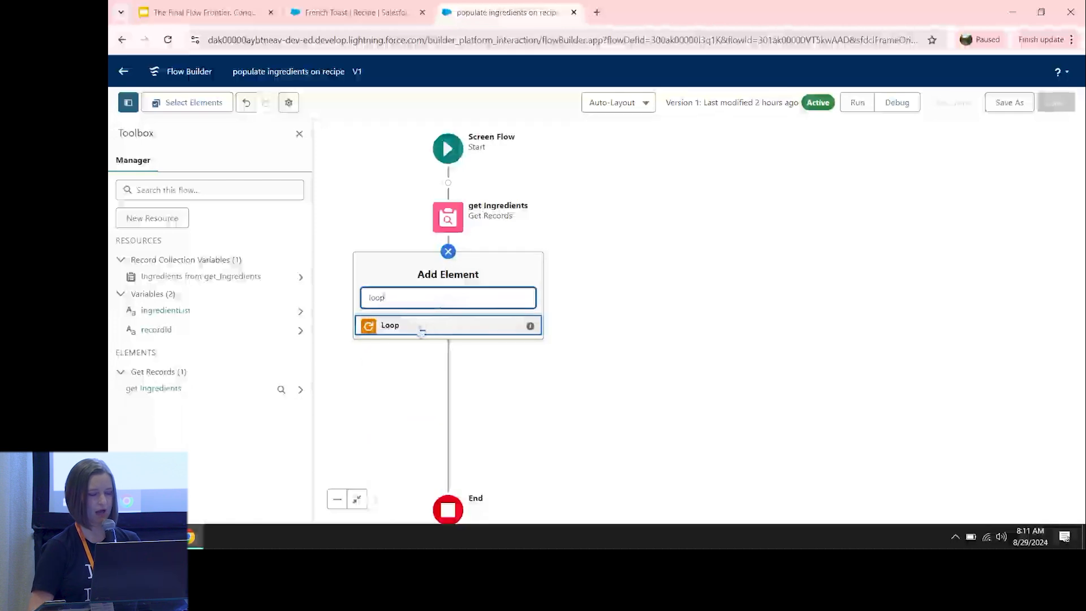
left_click(420, 327)
type("loop th")
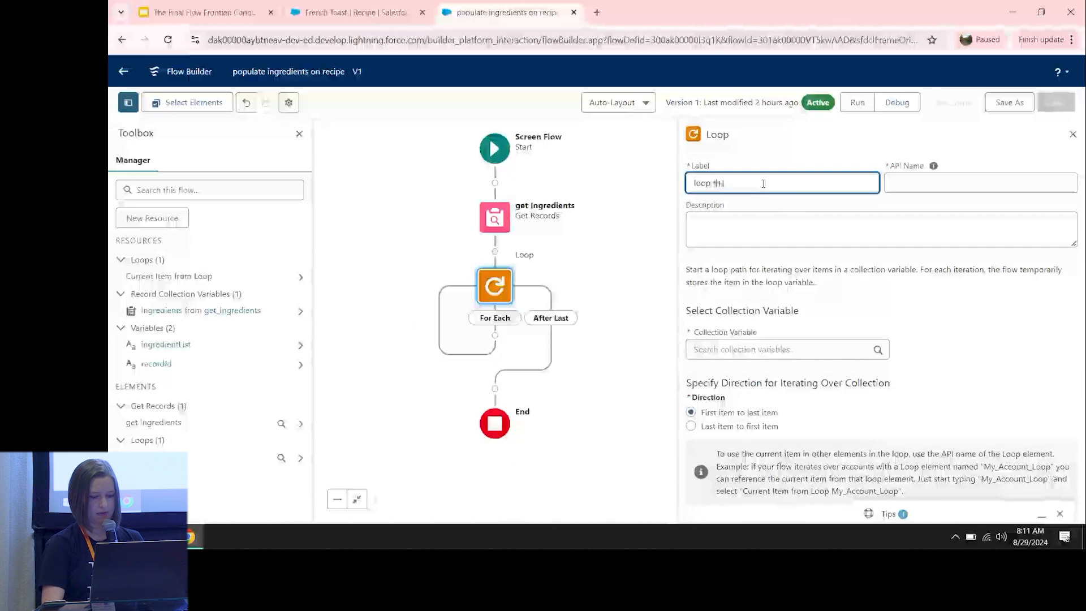
type("rough")
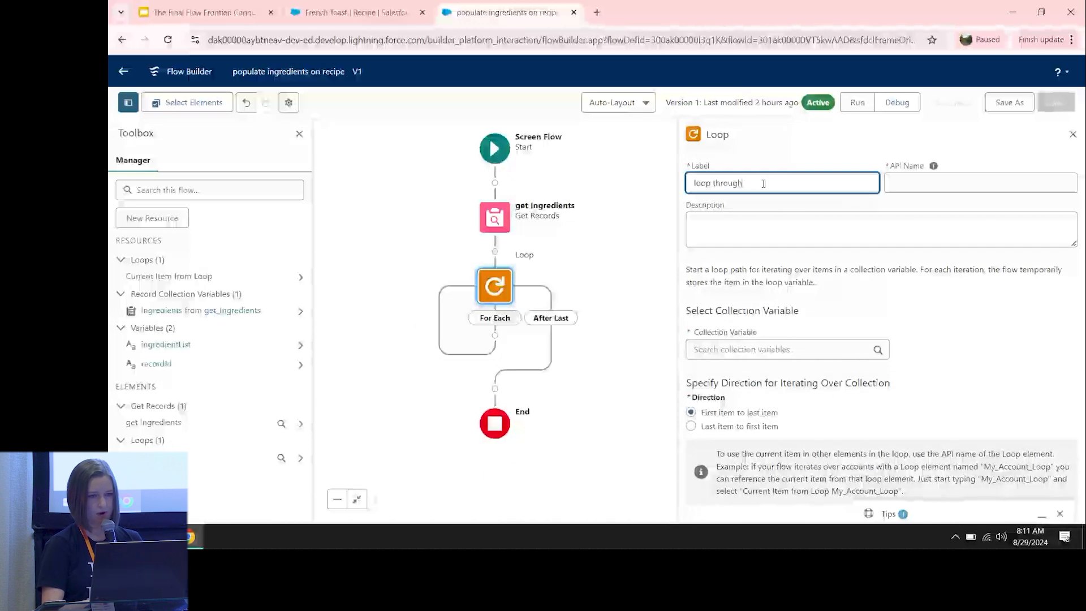
type("ingredients")
left_click(754, 349)
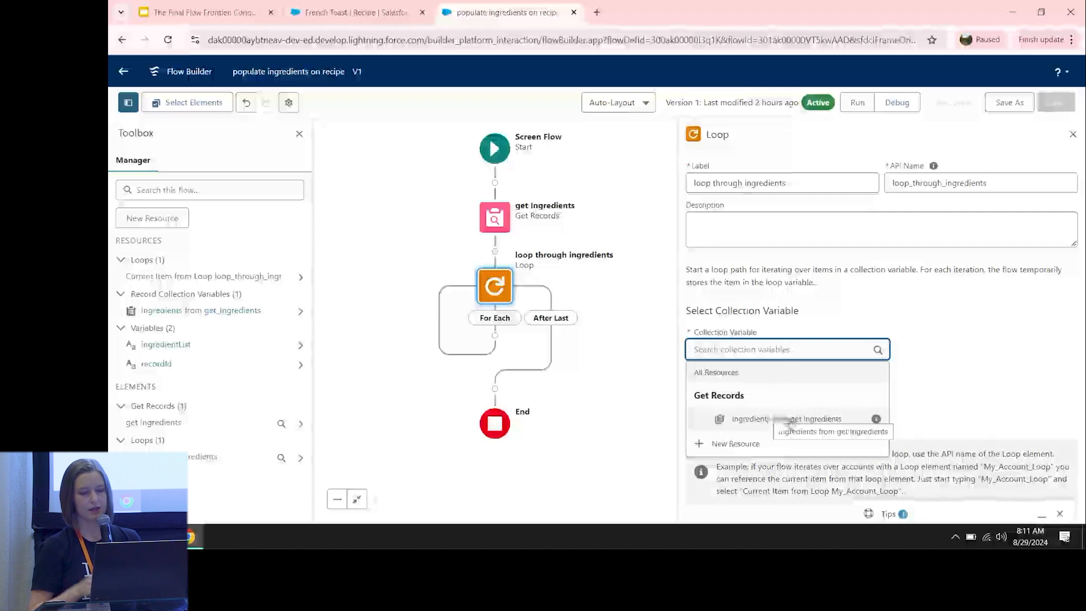
left_click(775, 420)
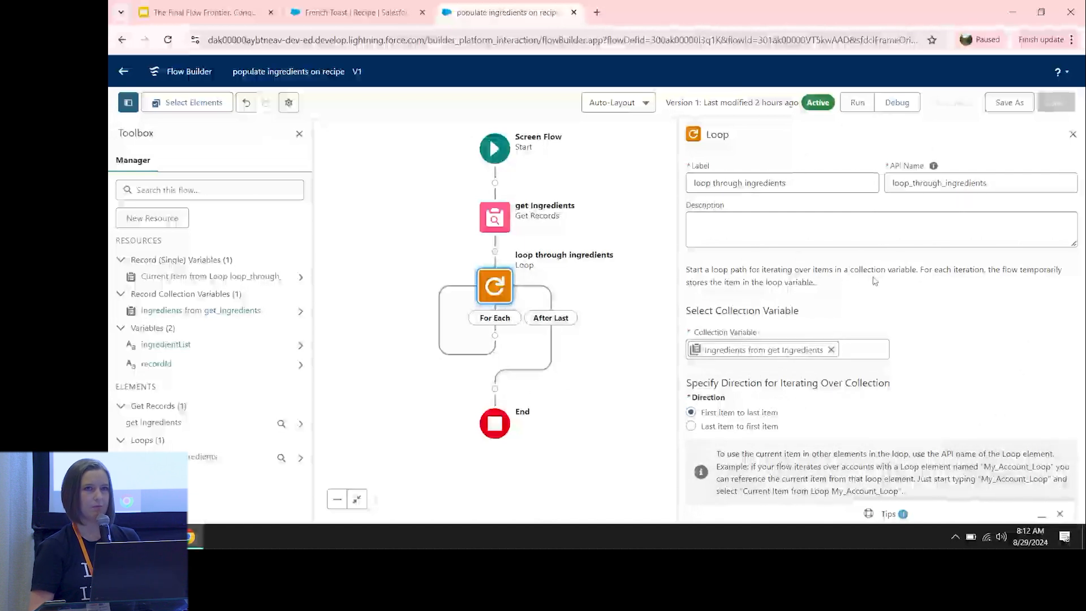
- Add an Assignment element on the loop's For Each path and label it "assign Display Name to var"
left_click(495, 337)
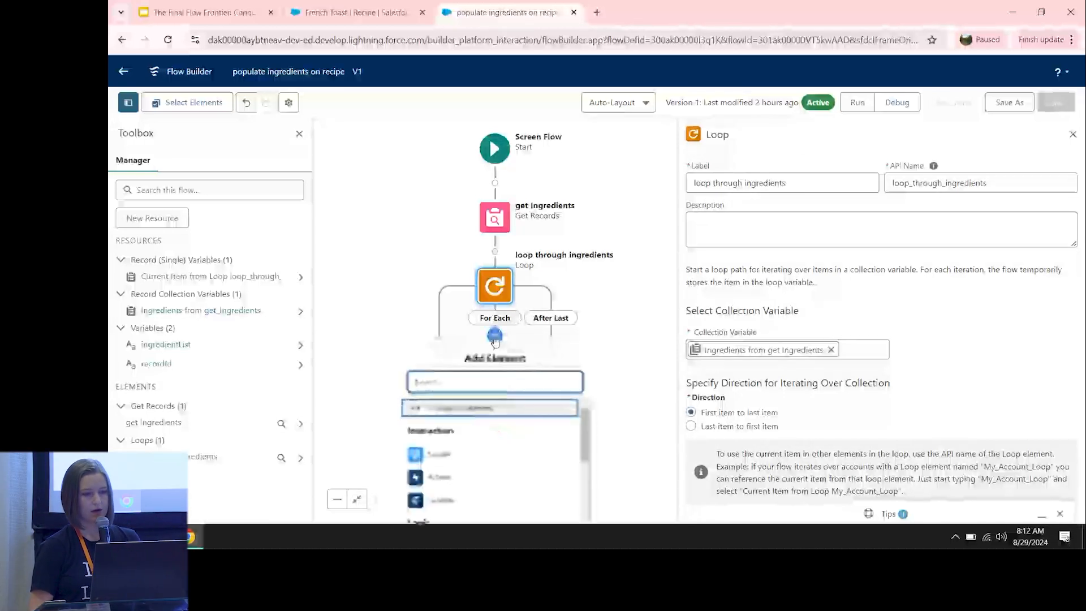
type("assi")
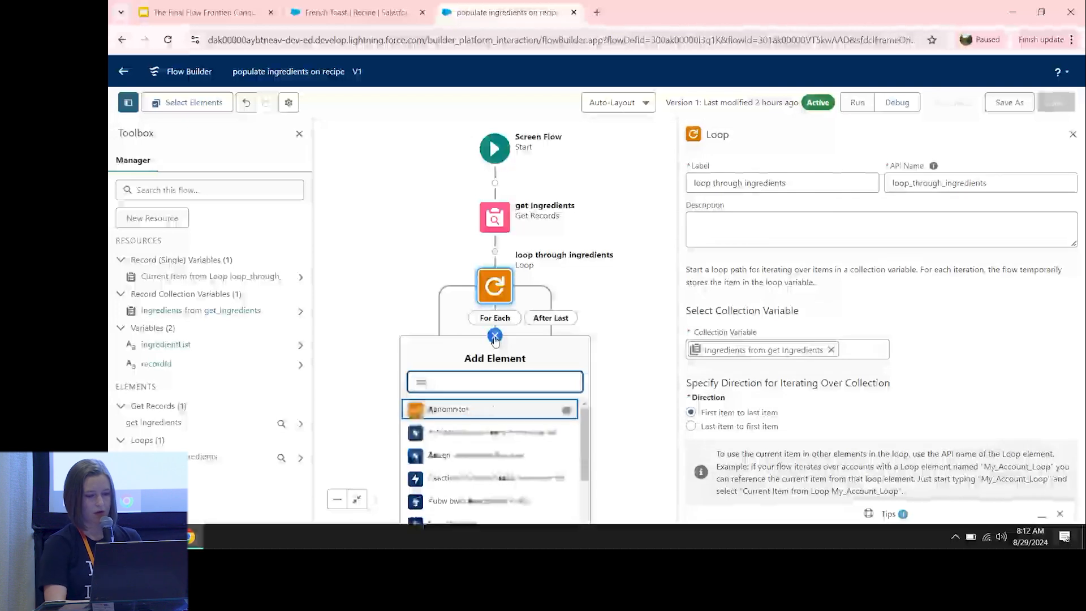
left_click(477, 409)
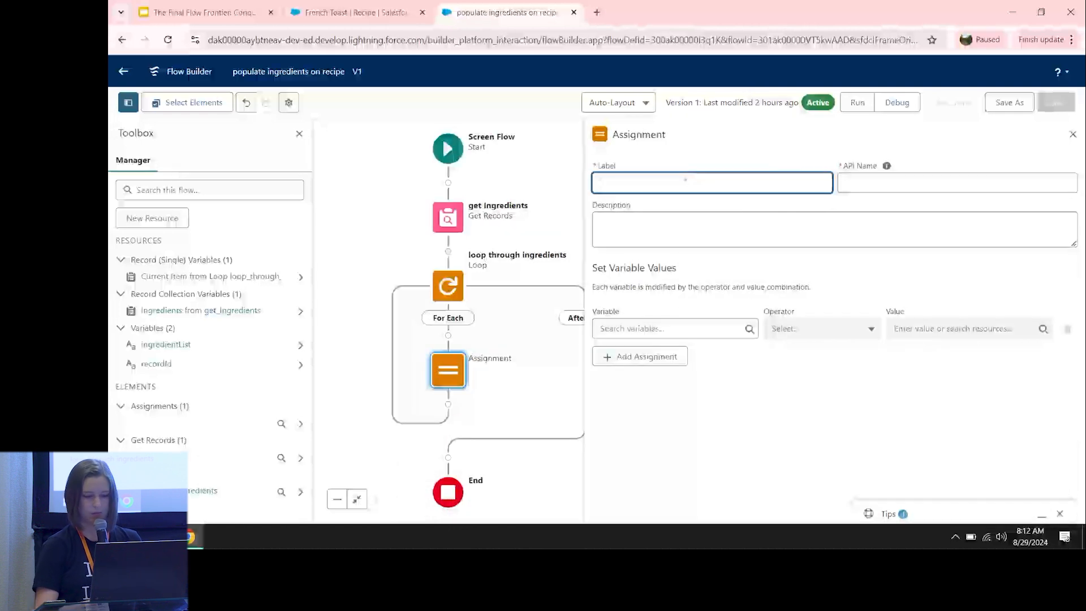
type("assig")
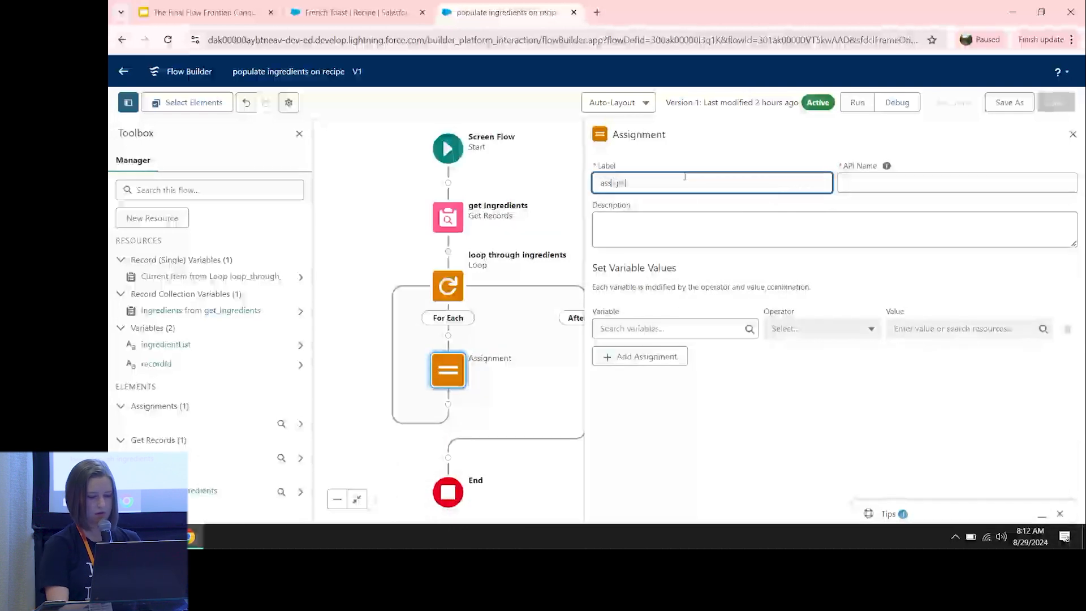
type("n Ingred")
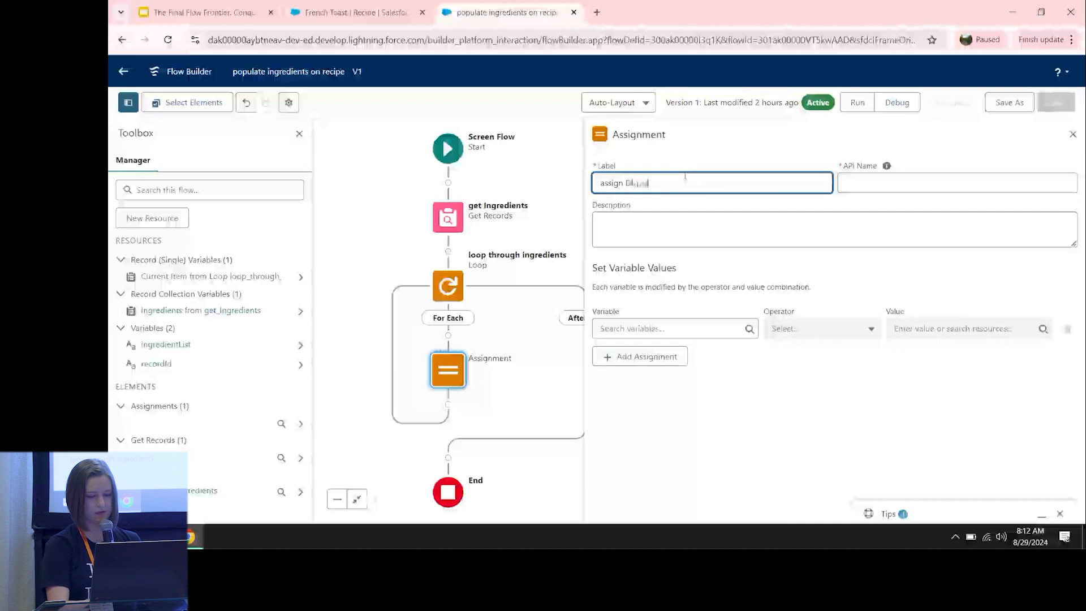
type("splay Inred")
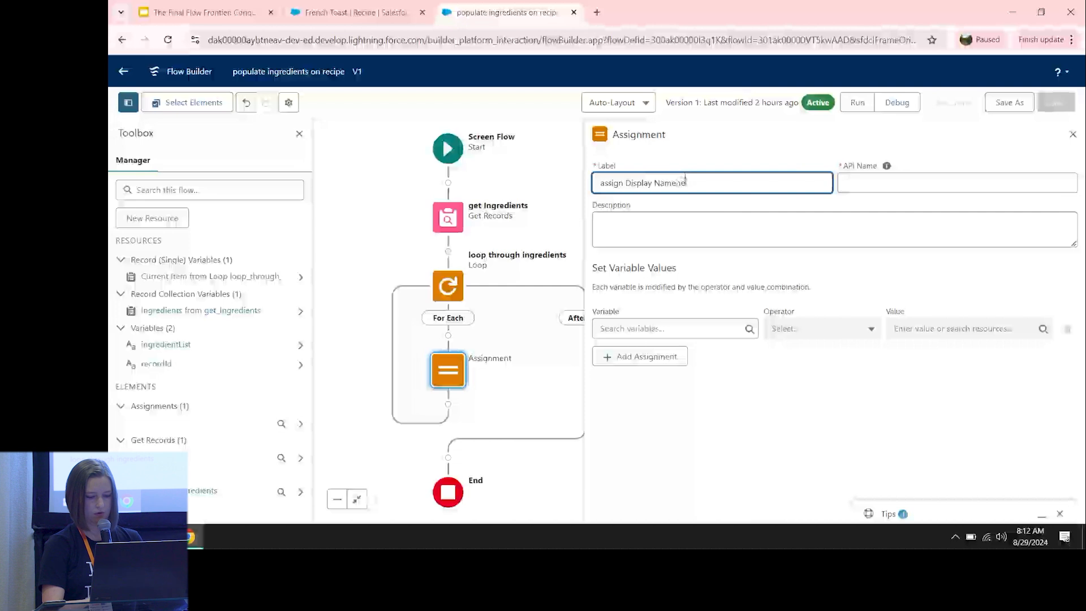
type(" to val")
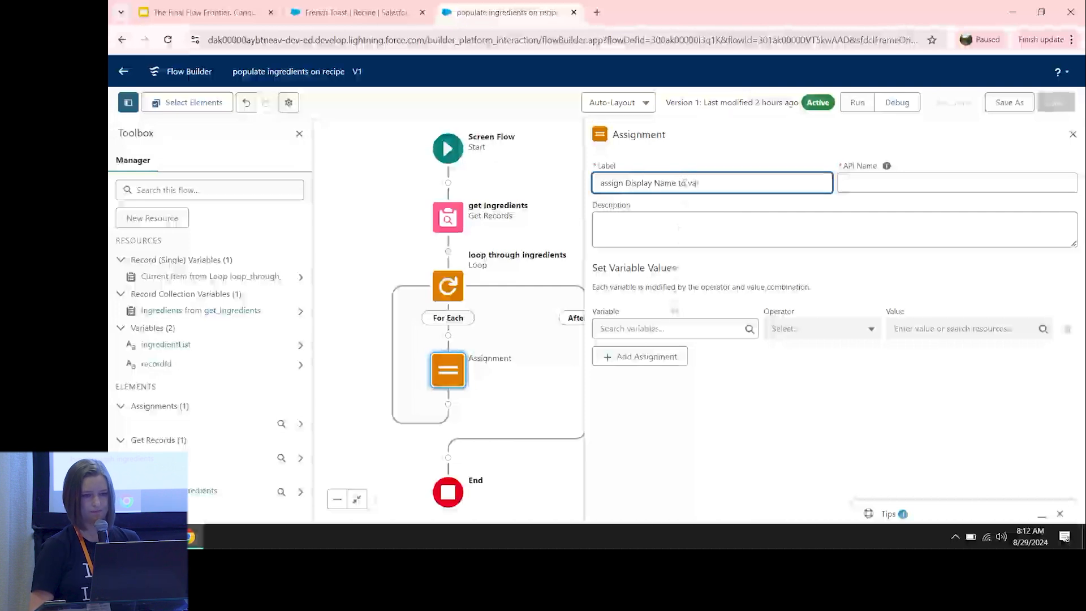
- Choose ingredientList as the variable that the assign Display Name to var element modifies
left_click(673, 327)
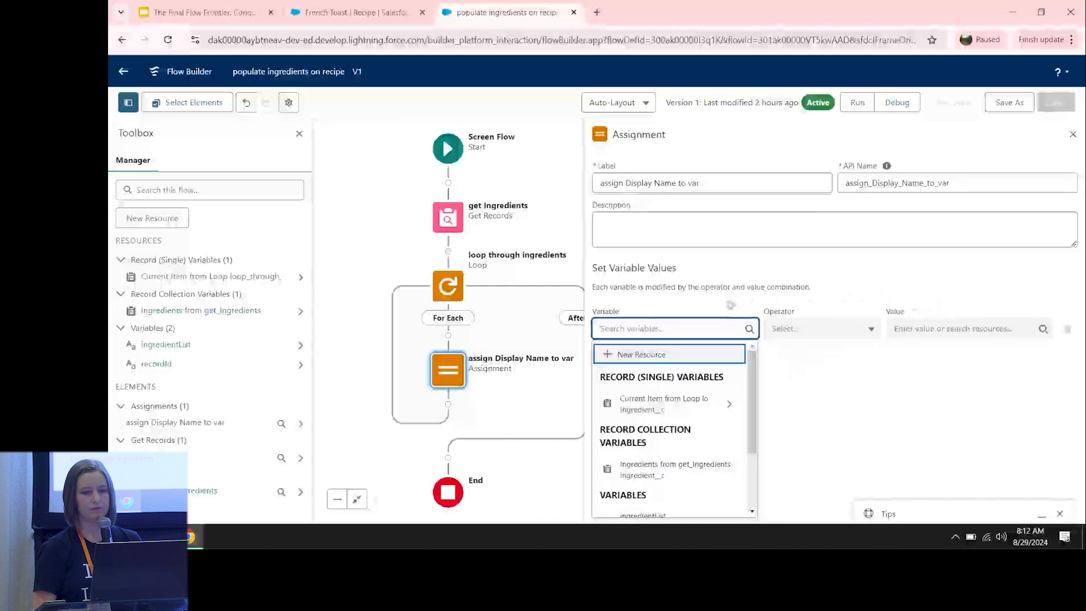
left_click(811, 377)
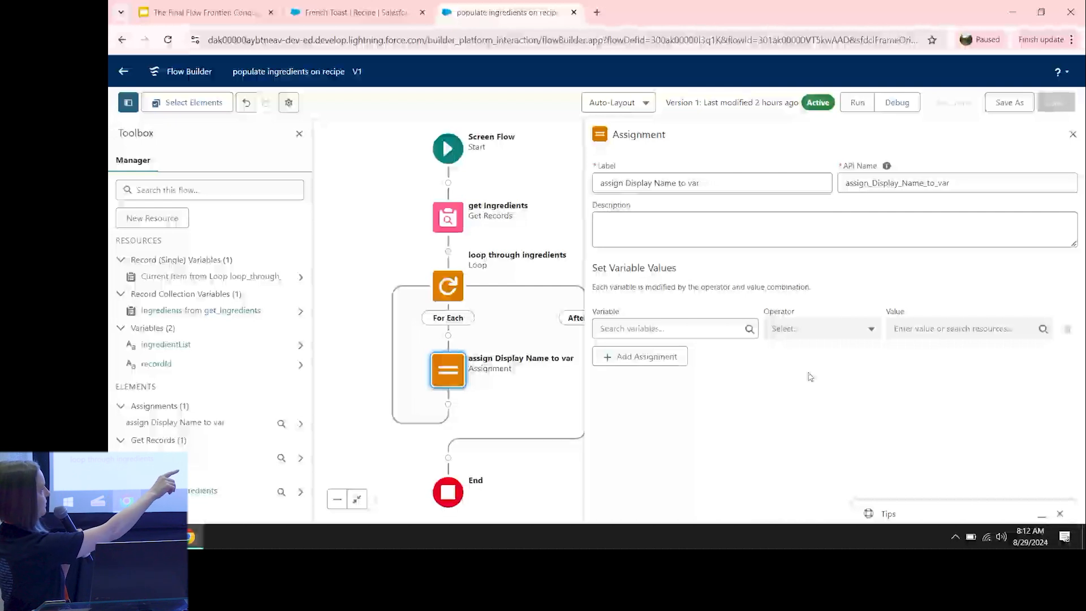
left_click(643, 327)
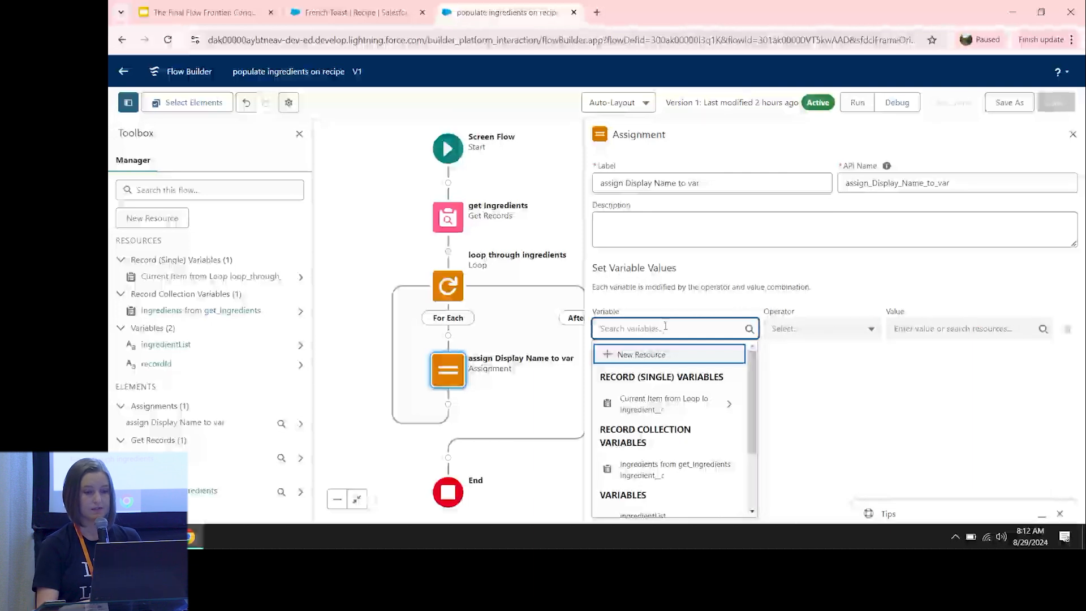
type("ingre")
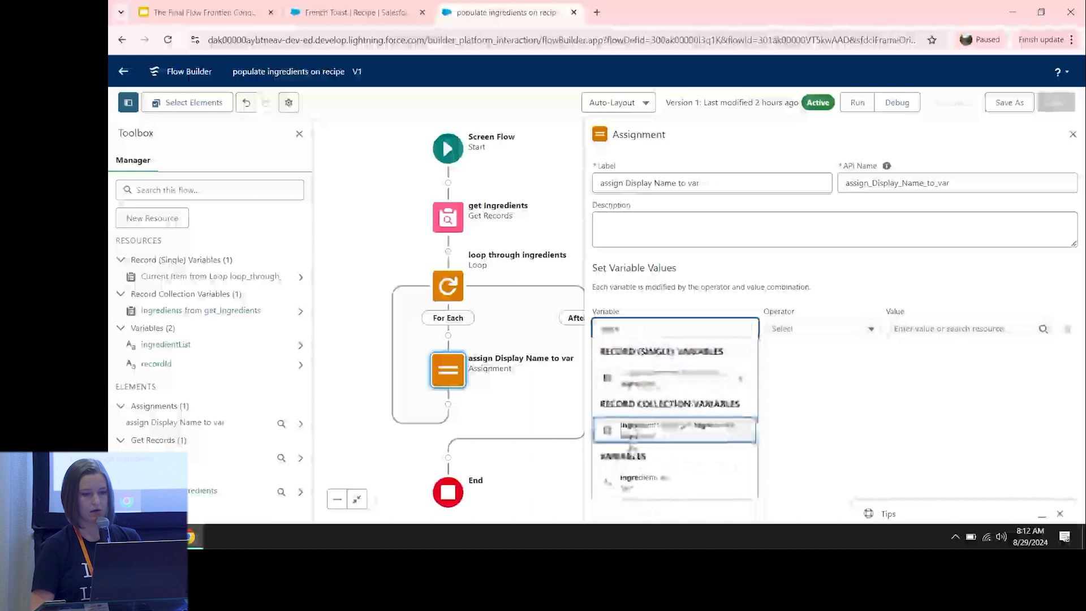
left_click(634, 480)
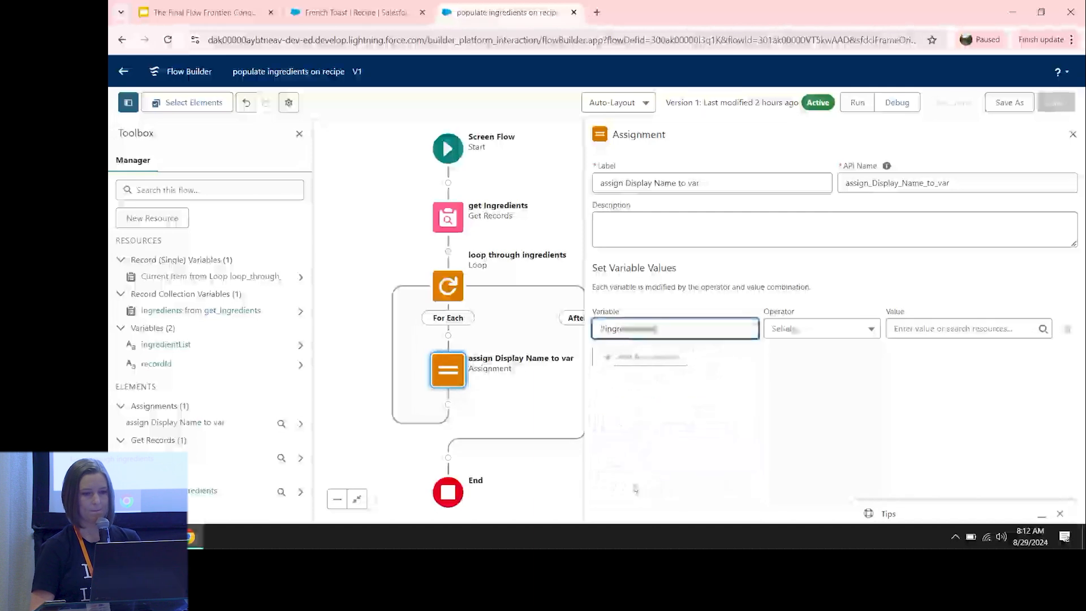
- Set the assign Display Name to var element to add the current loop item's Display Name field to ingredientList
left_click(804, 331)
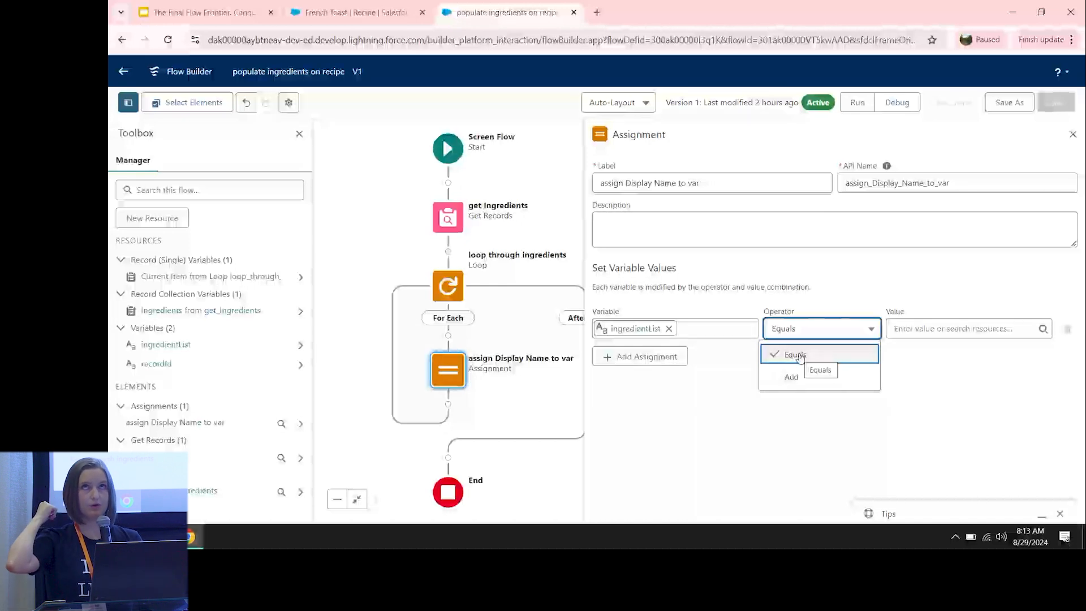
left_click(798, 377)
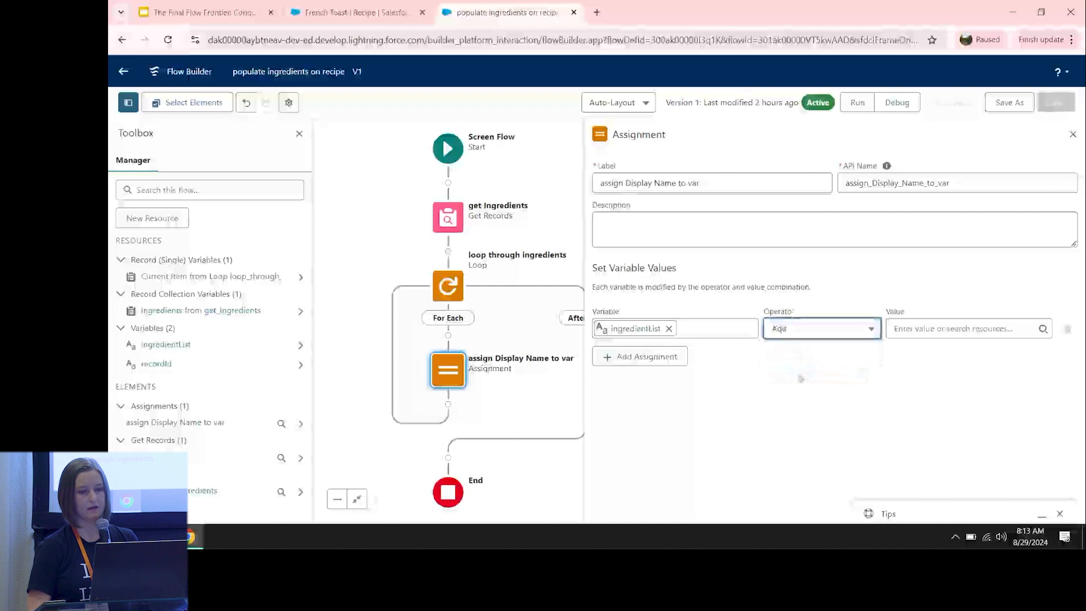
left_click(940, 328)
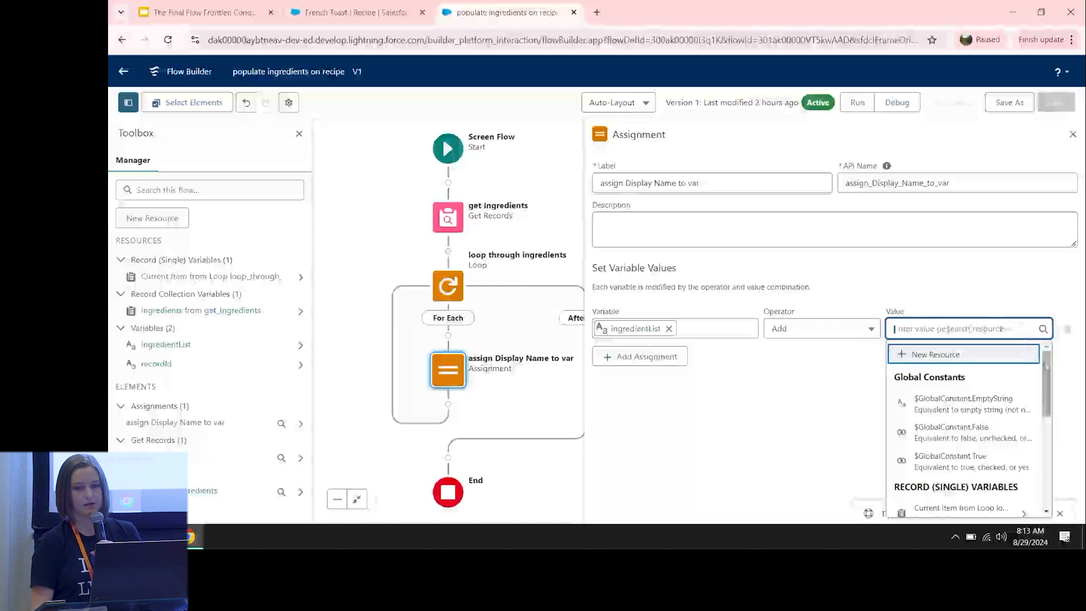
left_click_drag(1047, 366, 1049, 417)
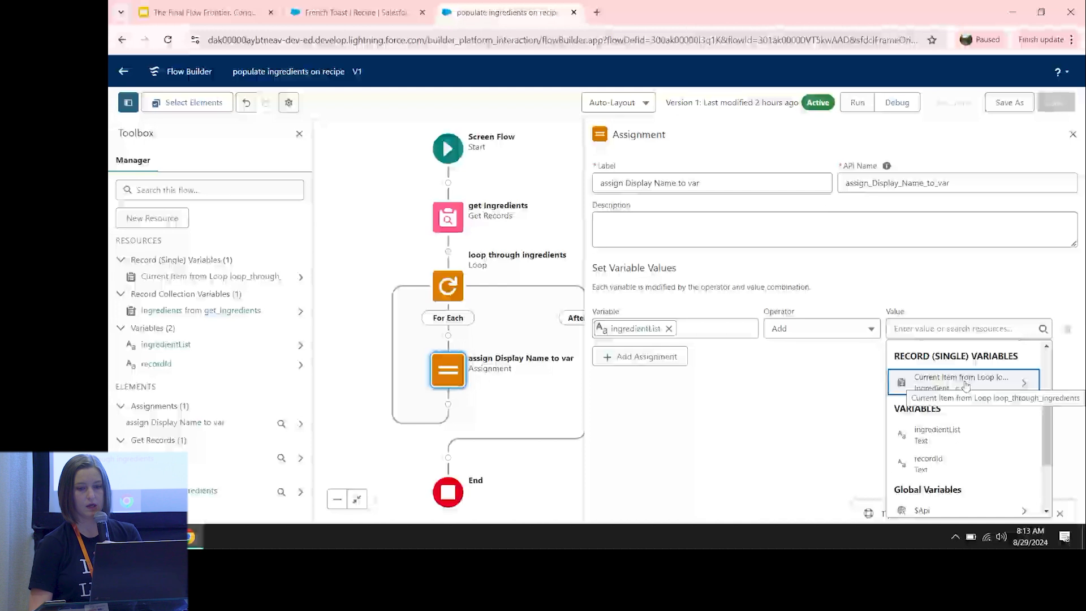
left_click(941, 385)
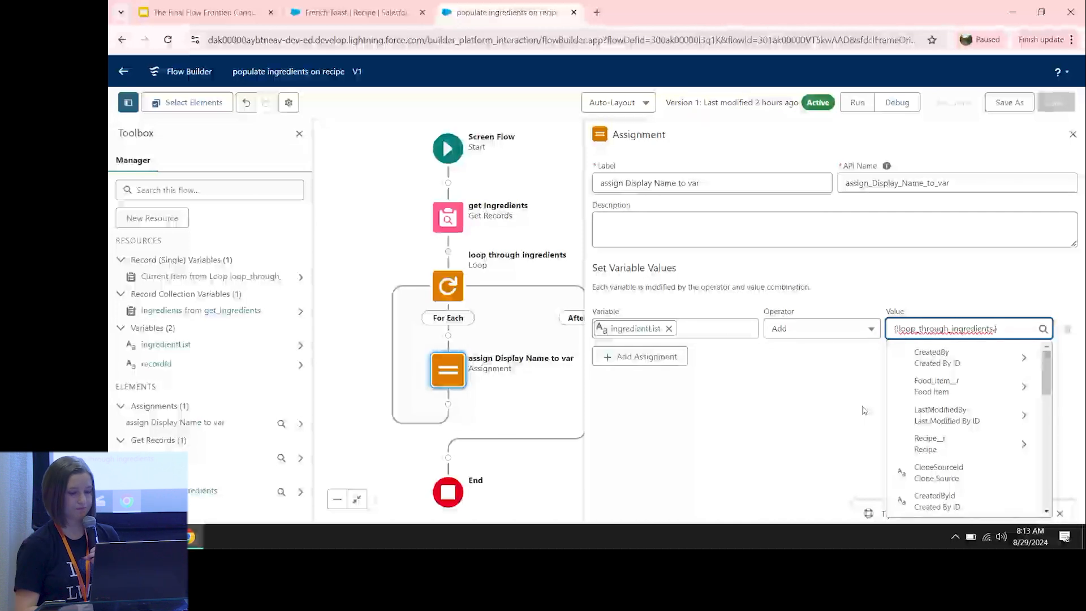
type("disp")
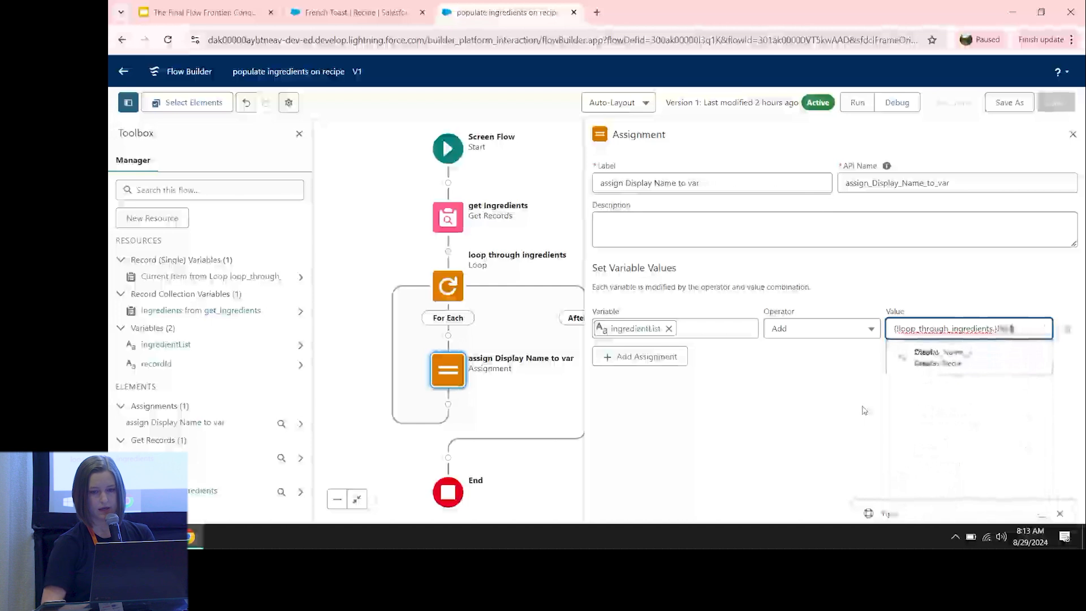
left_click(946, 362)
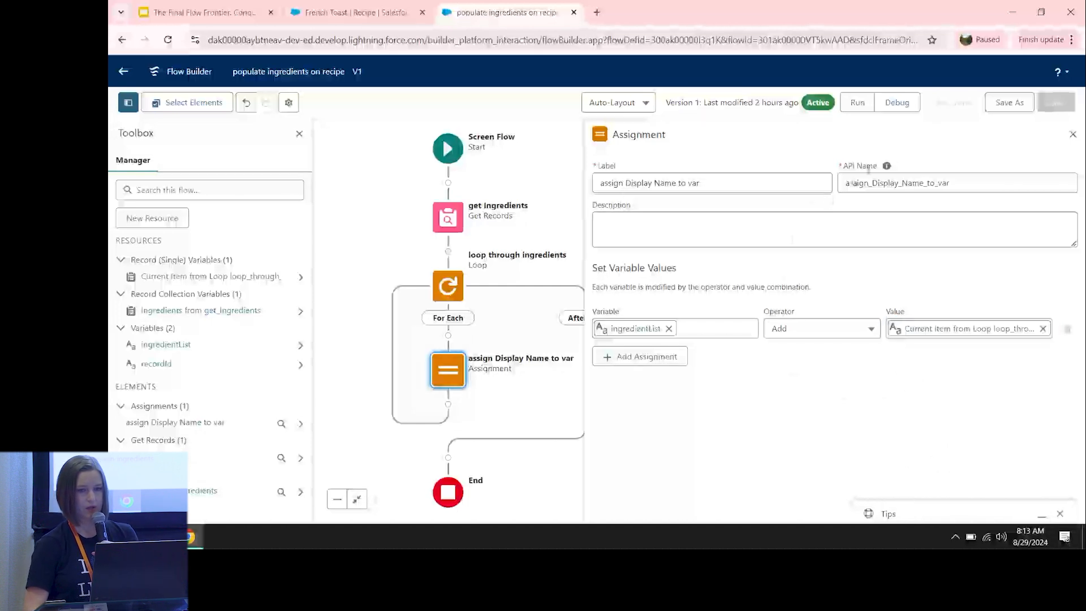
left_click(1073, 137)
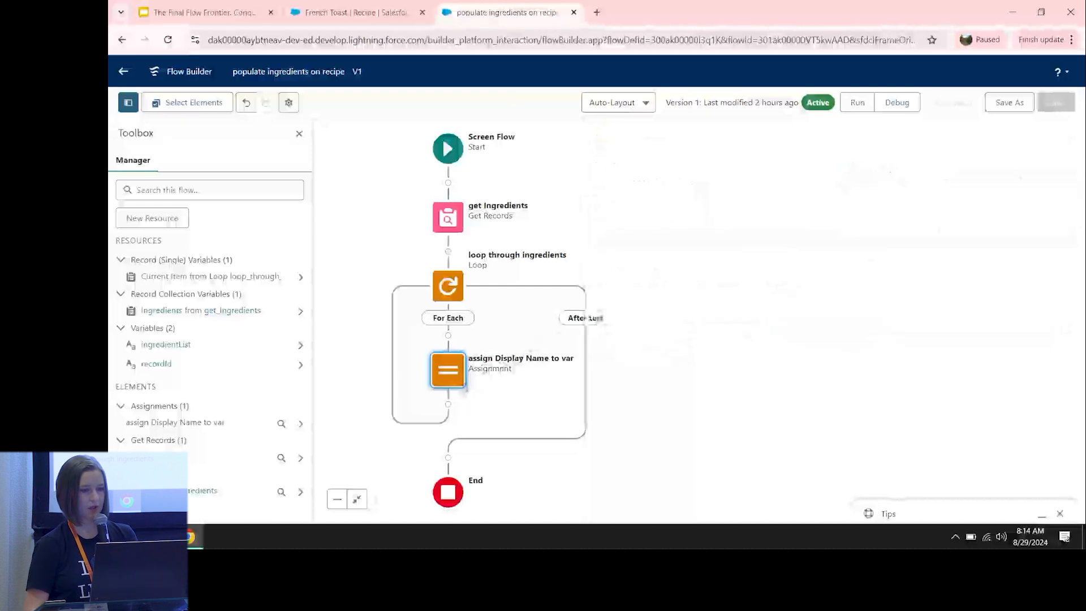
- Add a second Assignment element after assign Display Name to var inside the loop and label it "assign semicolon and space to var"
left_click(448, 404)
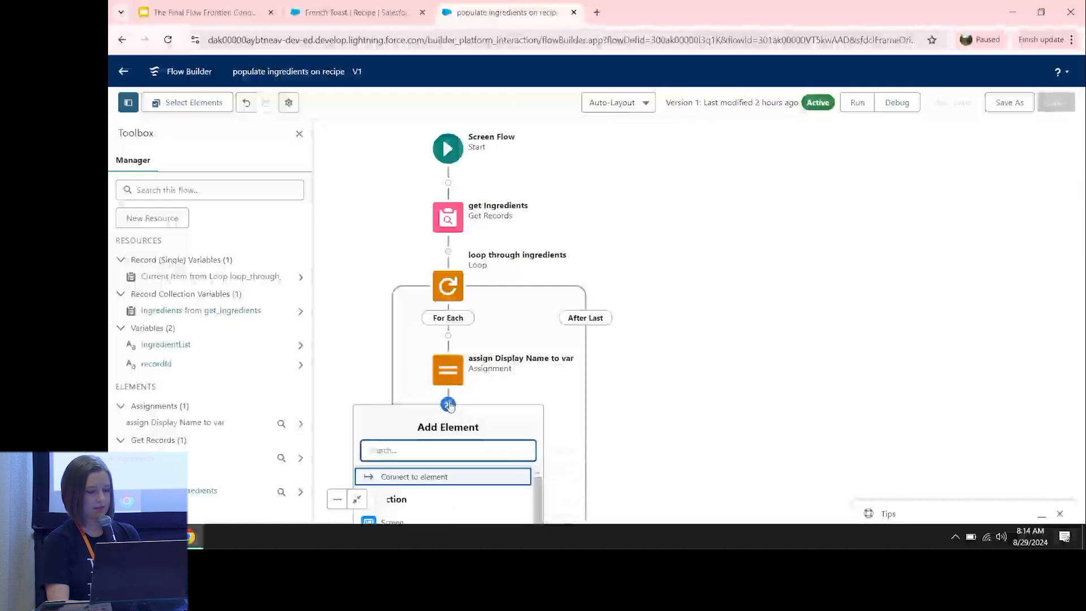
type("ass")
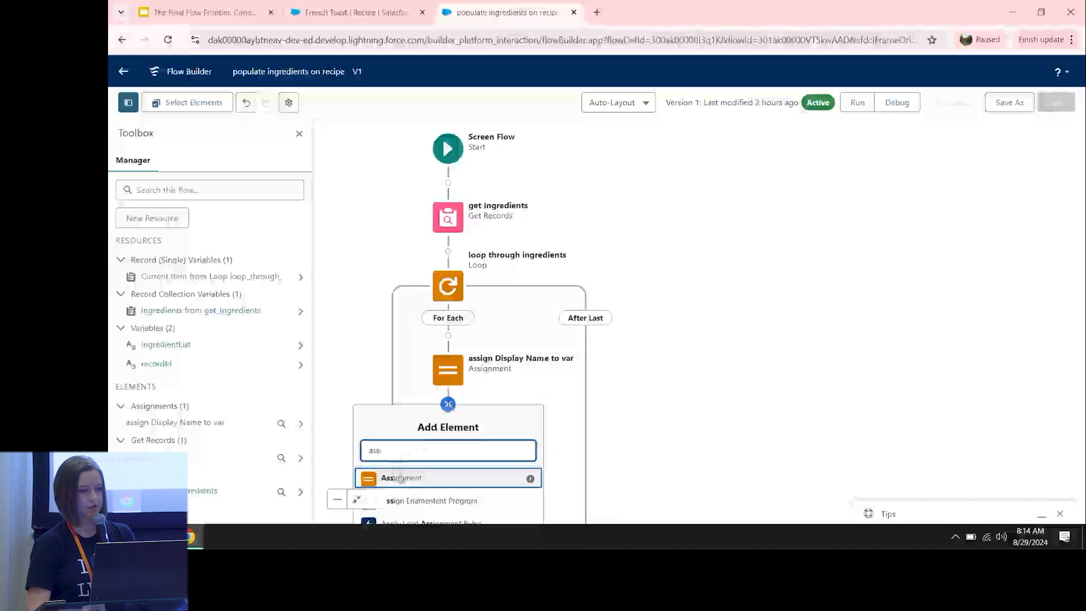
left_click(396, 478)
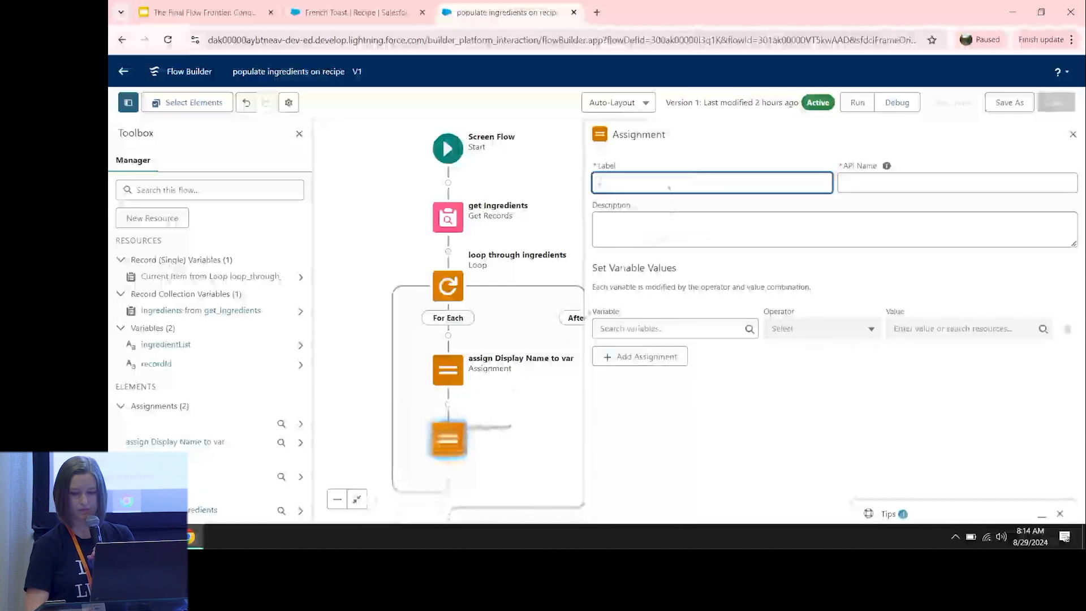
type("ass")
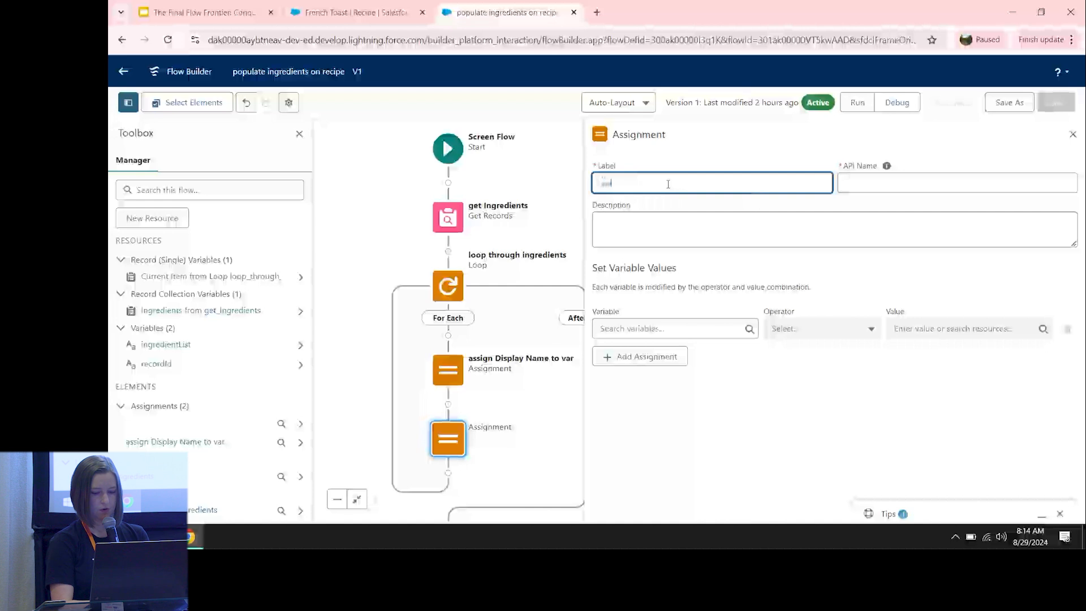
type("ig")
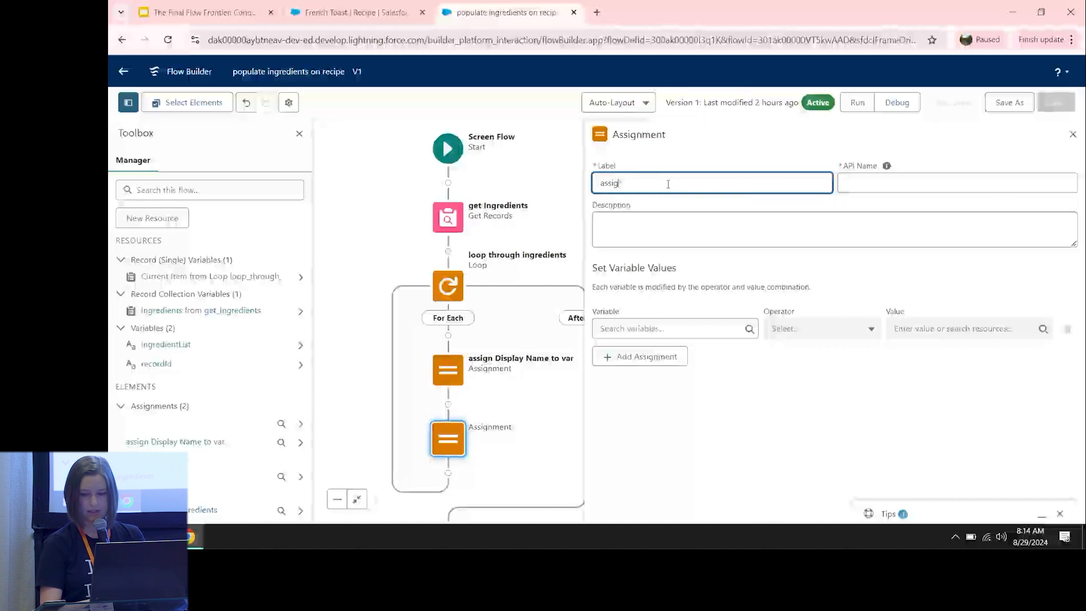
type("n var")
type("colon")
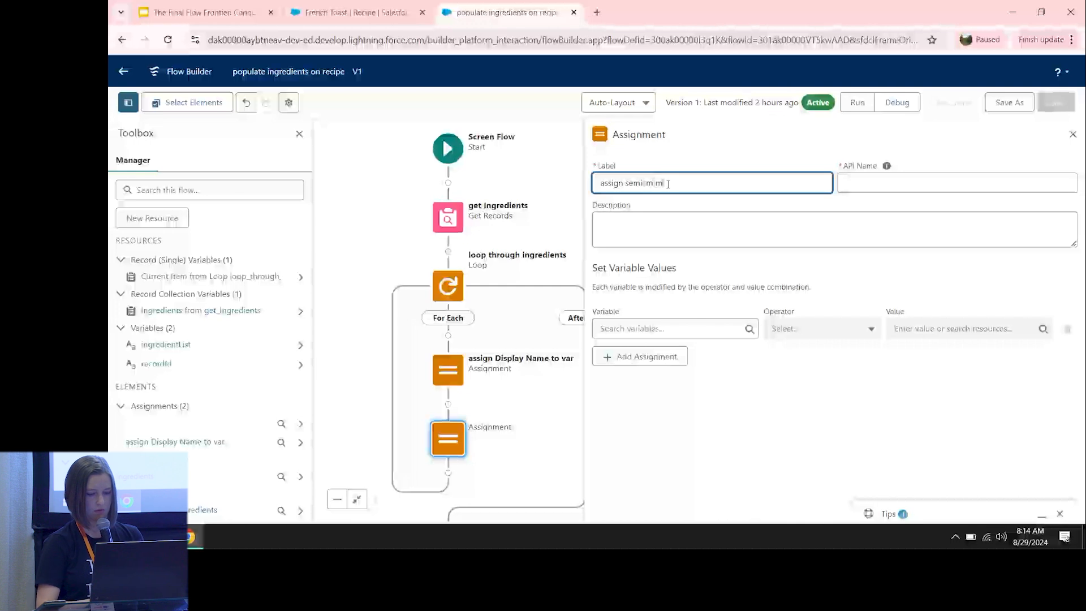
type(" and s")
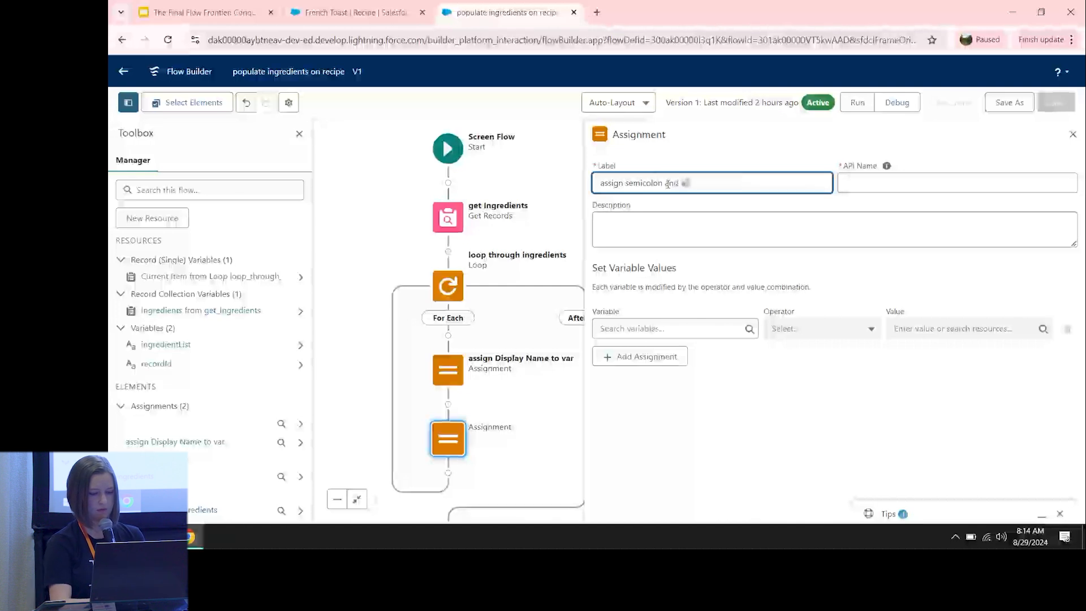
type("pace ")
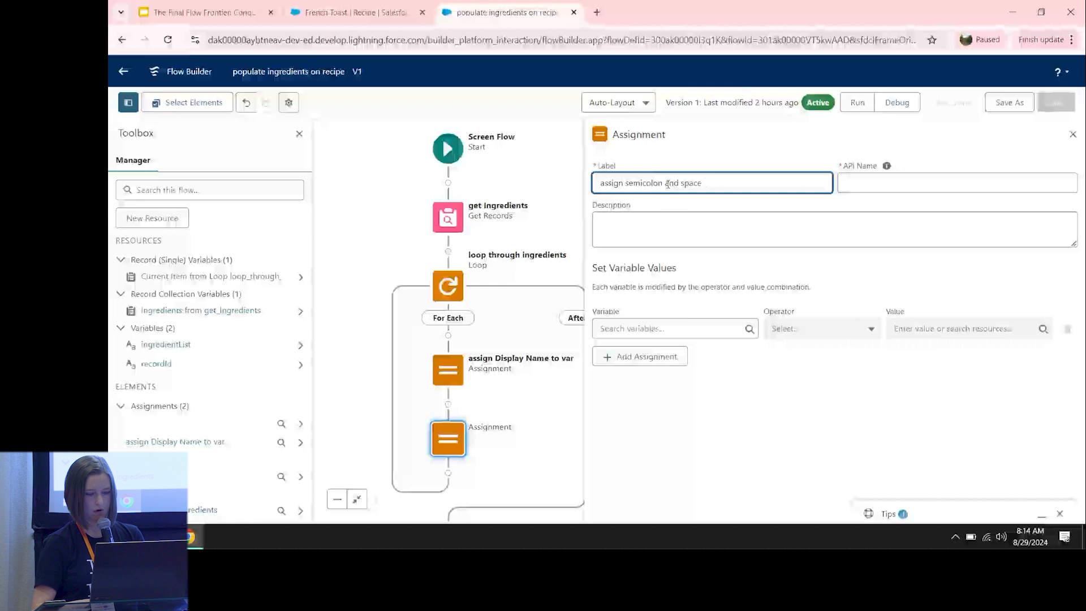
type("to var")
- Set the assign semicolon and space to var element to add ";" to the ingredientList variable
left_click(641, 329)
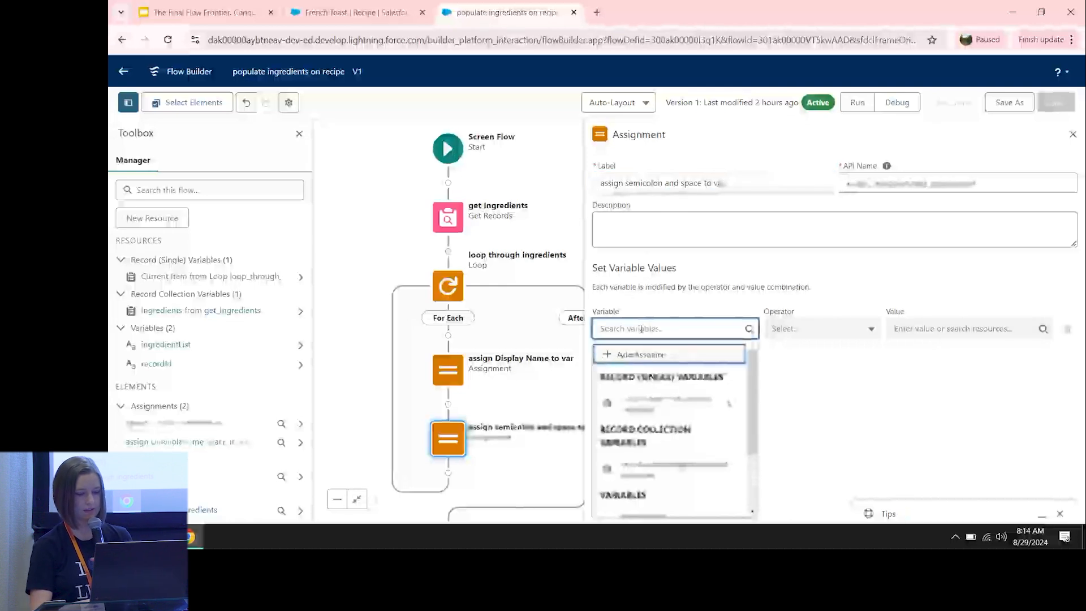
type("ingre")
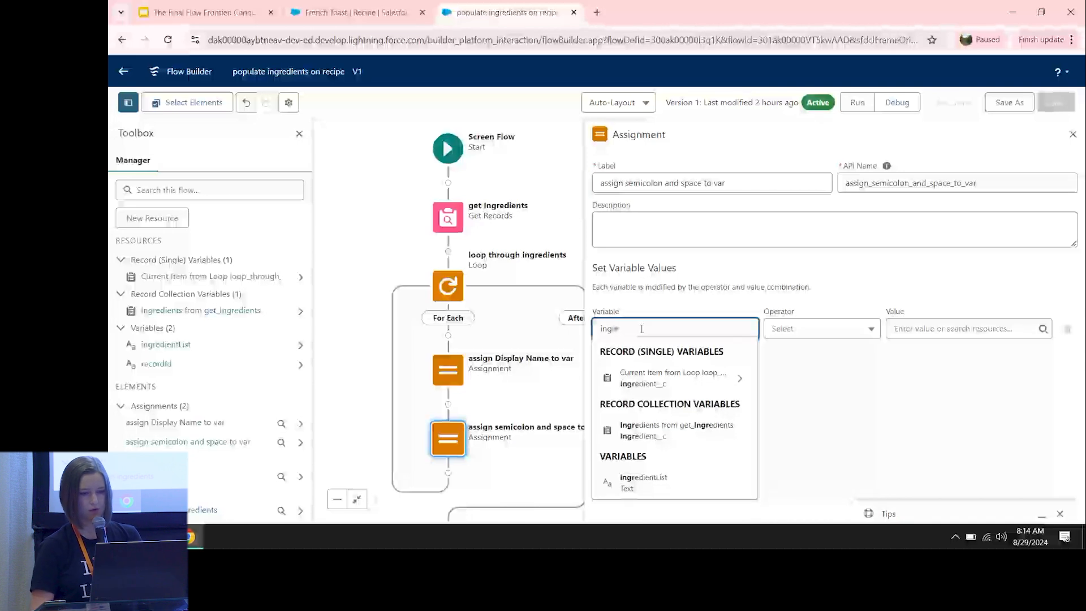
left_click(650, 482)
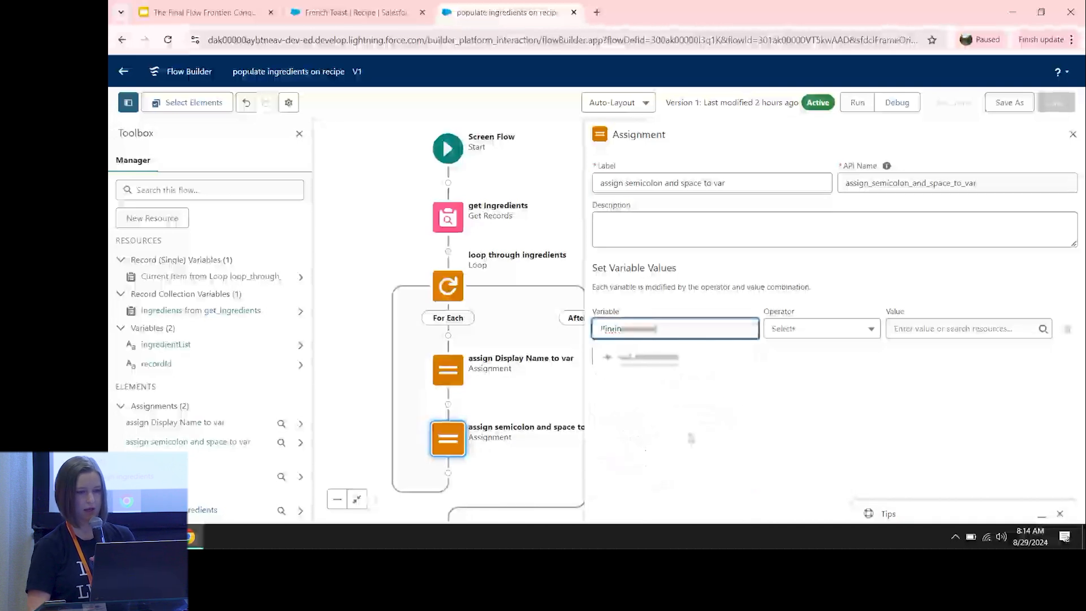
left_click(808, 328)
left_click(796, 377)
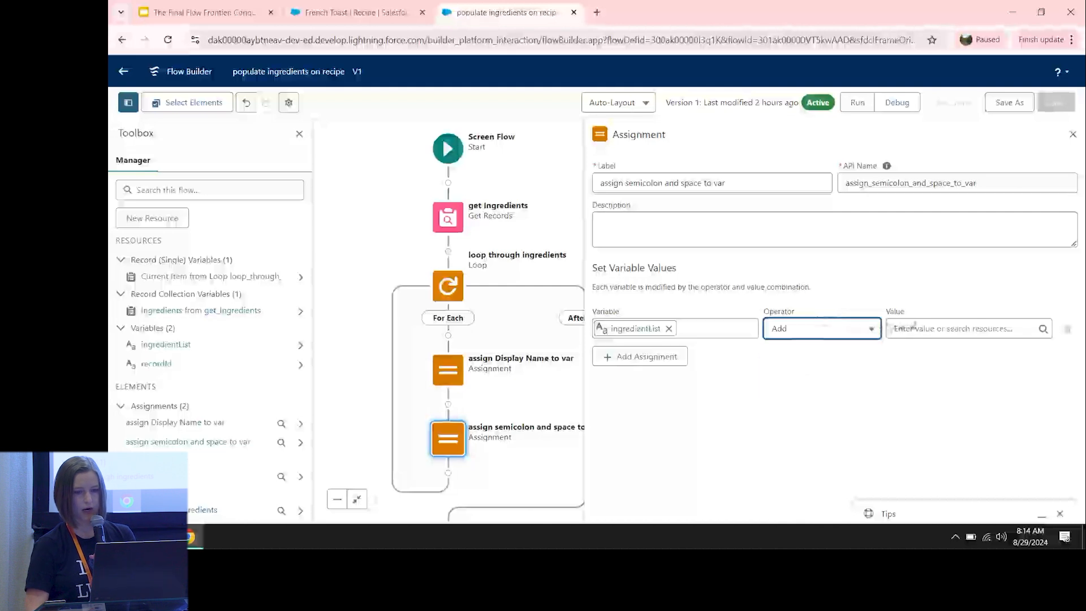
left_click(916, 328)
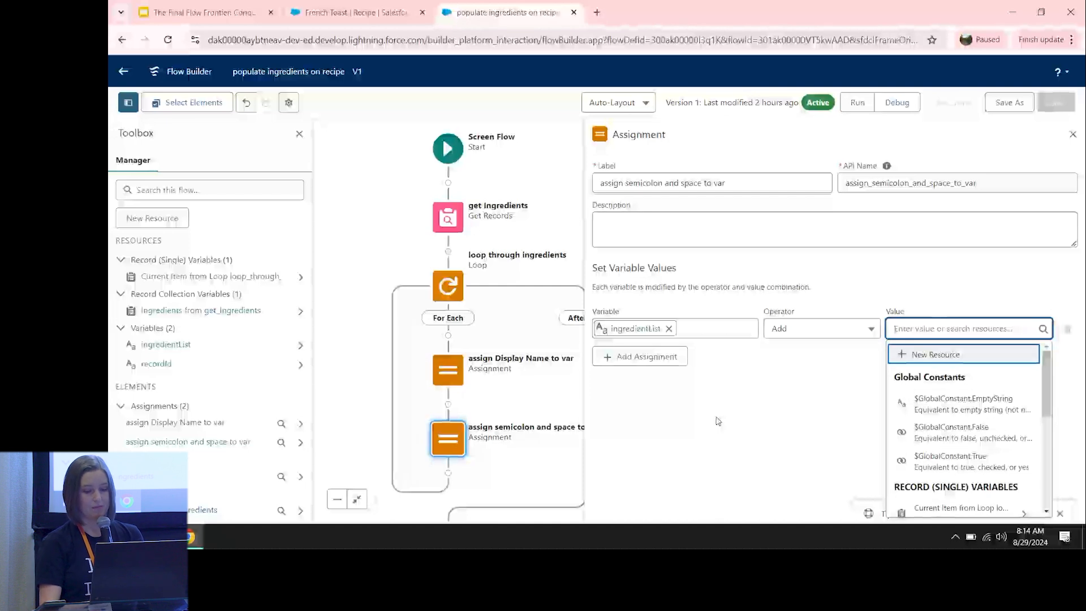
type(";")
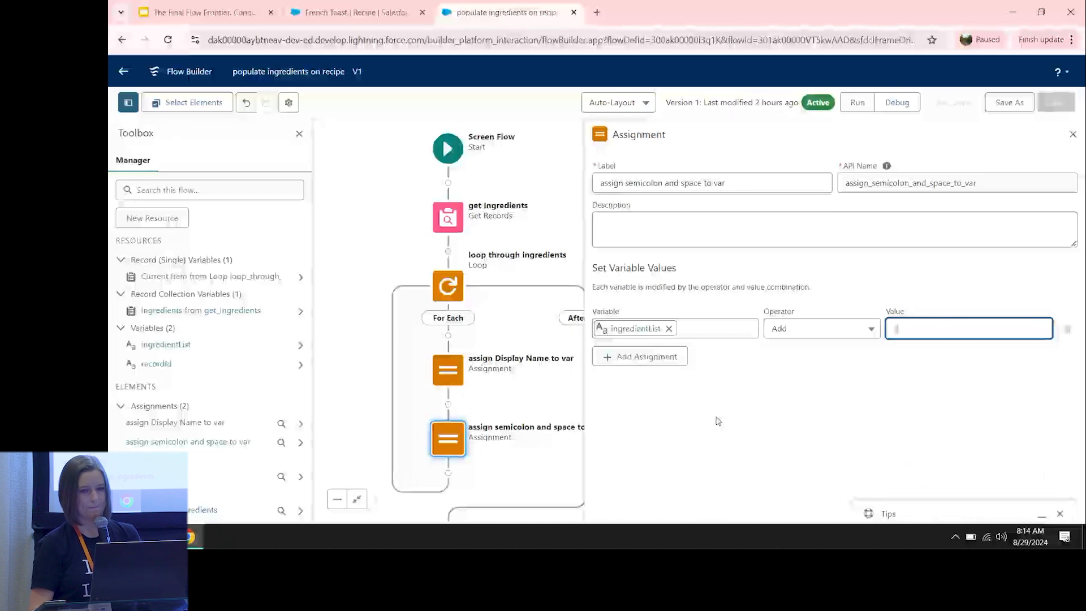
left_click(1072, 135)
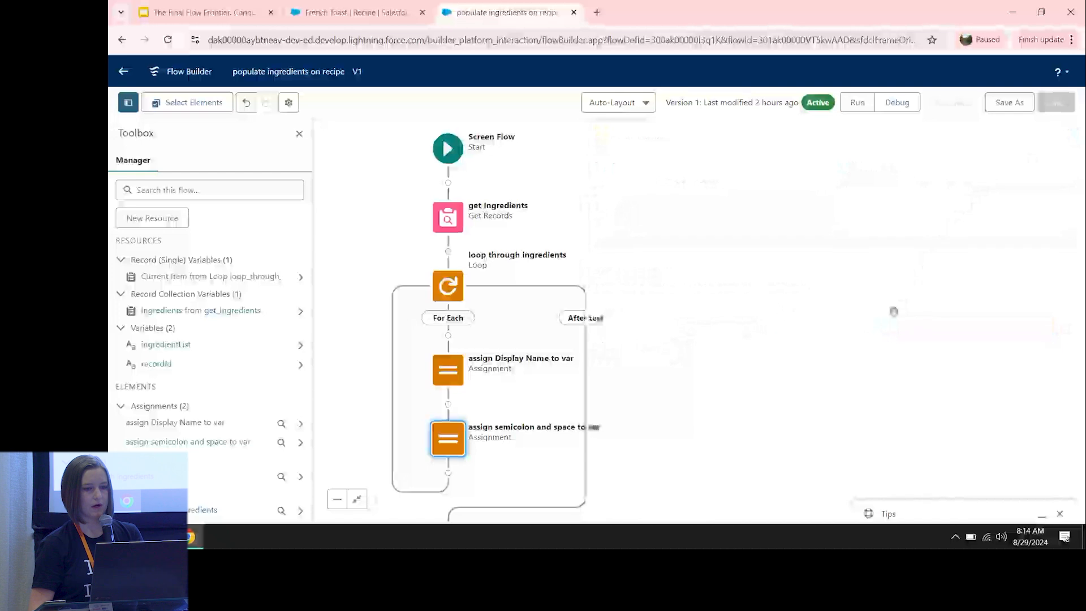
left_click_drag(728, 376, 810, 281)
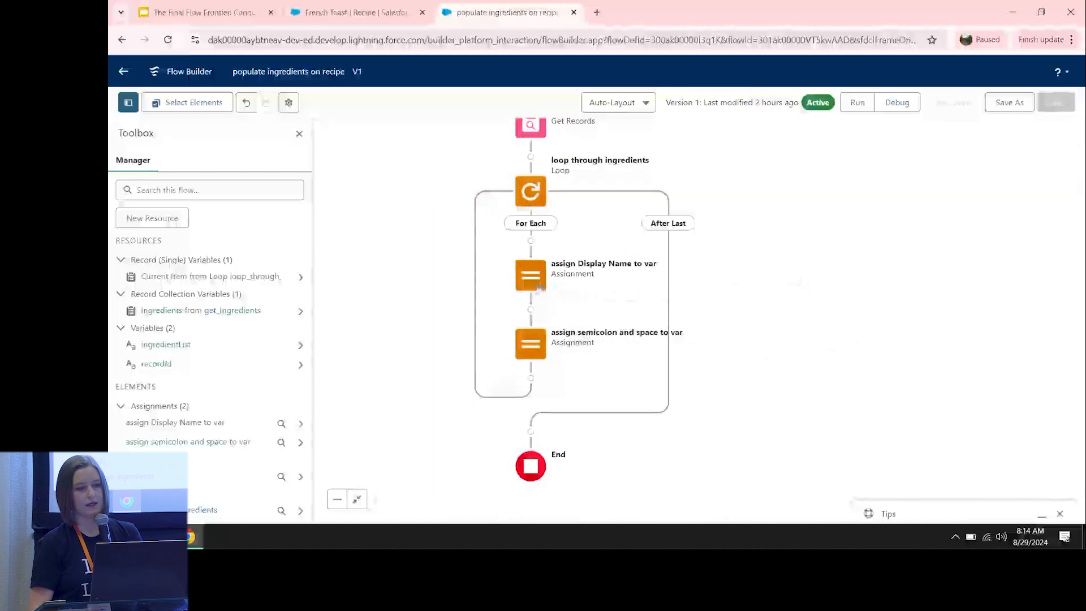
left_click(534, 284)
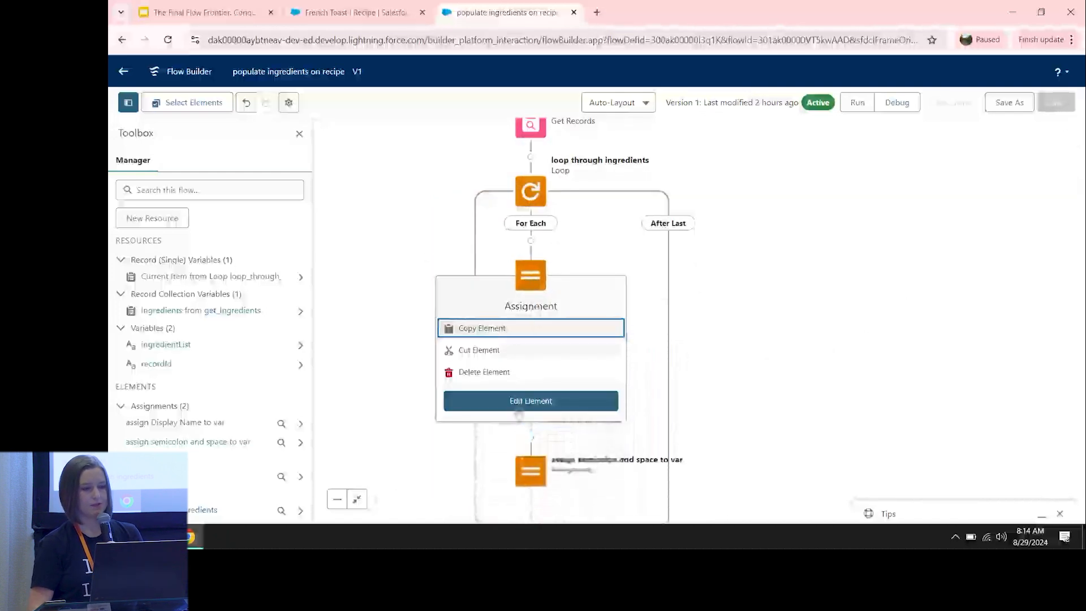
left_click(519, 403)
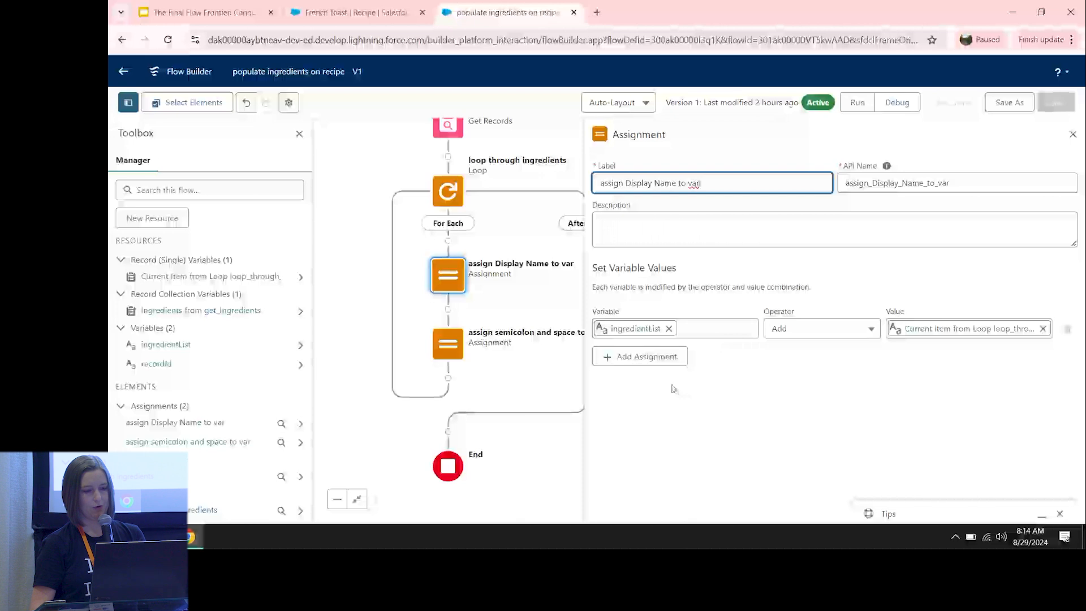
left_click(656, 357)
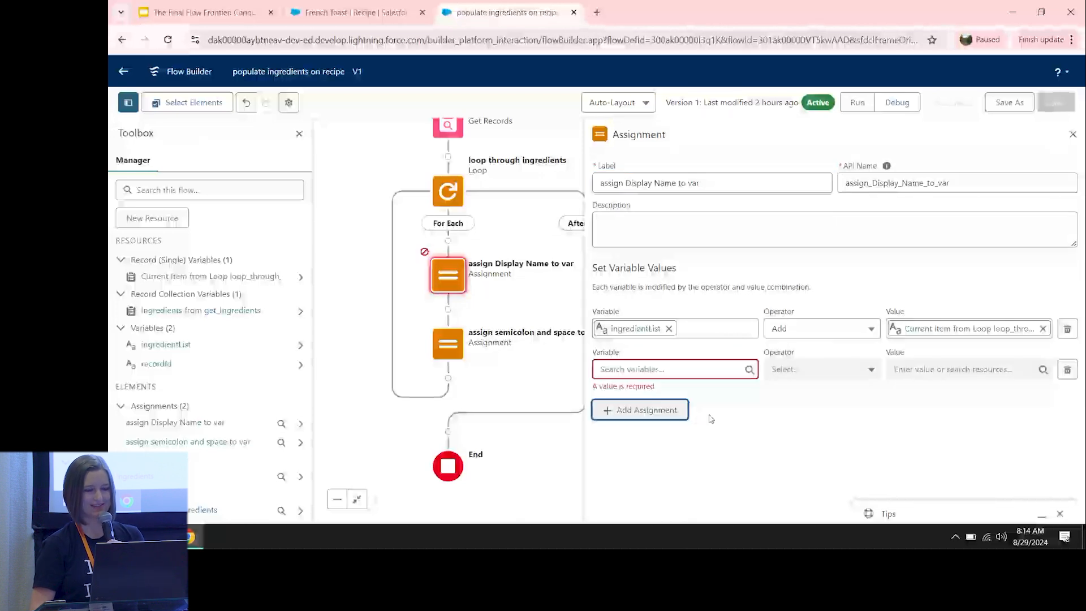
left_click(684, 370)
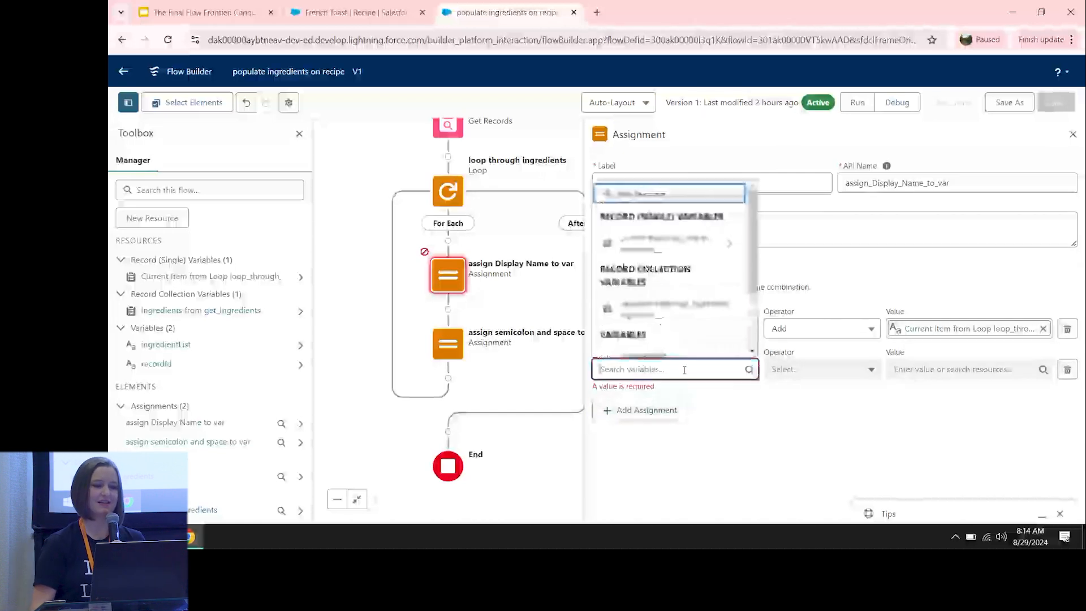
left_click(739, 425)
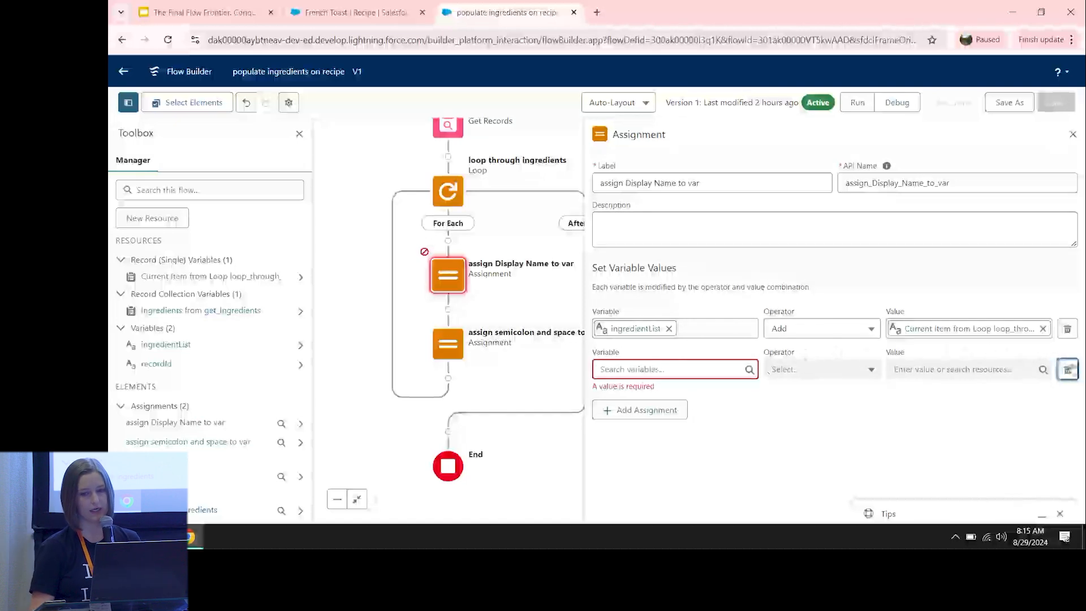
left_click(1067, 369)
left_click(1073, 133)
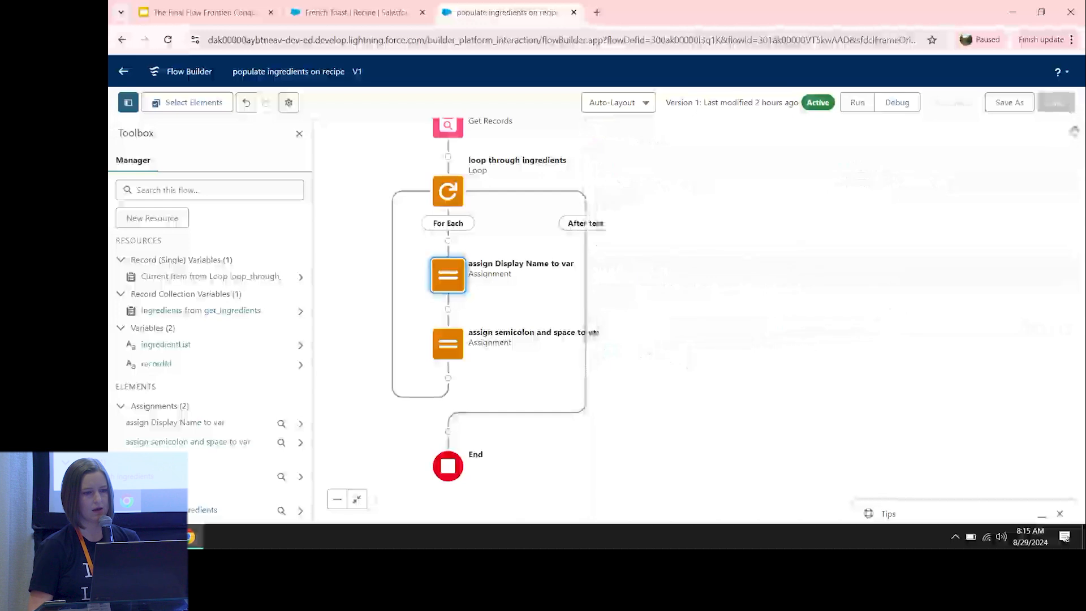
- Add an Update Records element after the loop, before End, and label it "update recipe"
left_click_drag(764, 269, 821, 248)
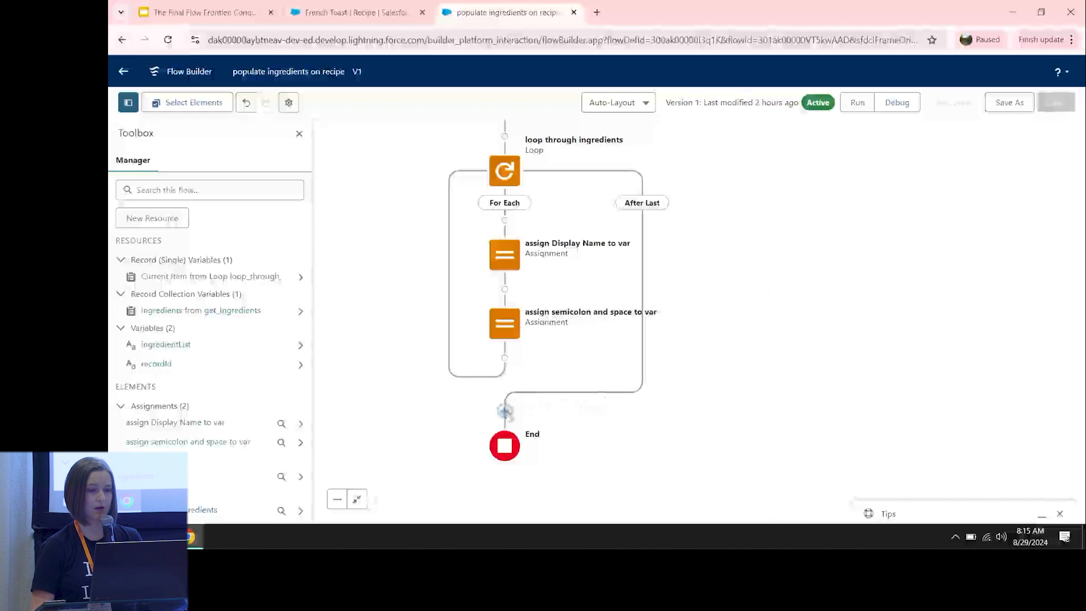
left_click(504, 411)
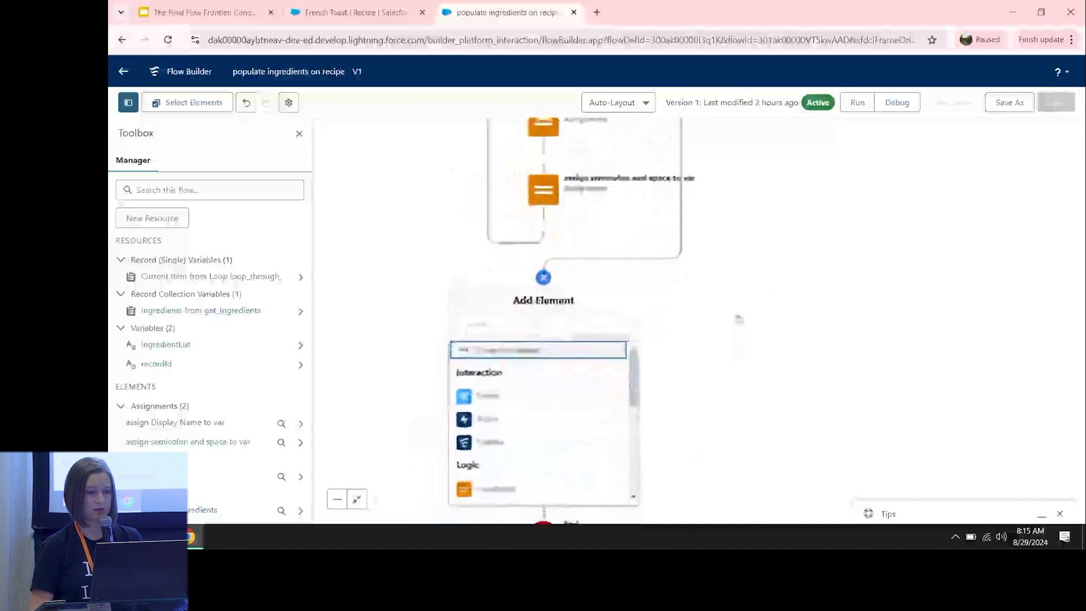
type("upda")
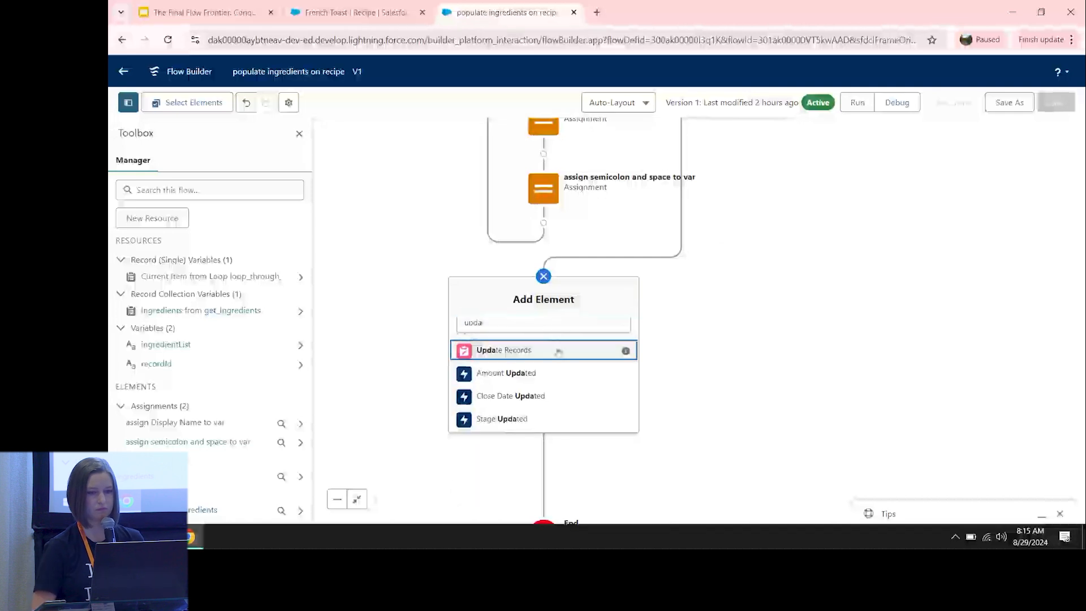
left_click(559, 352)
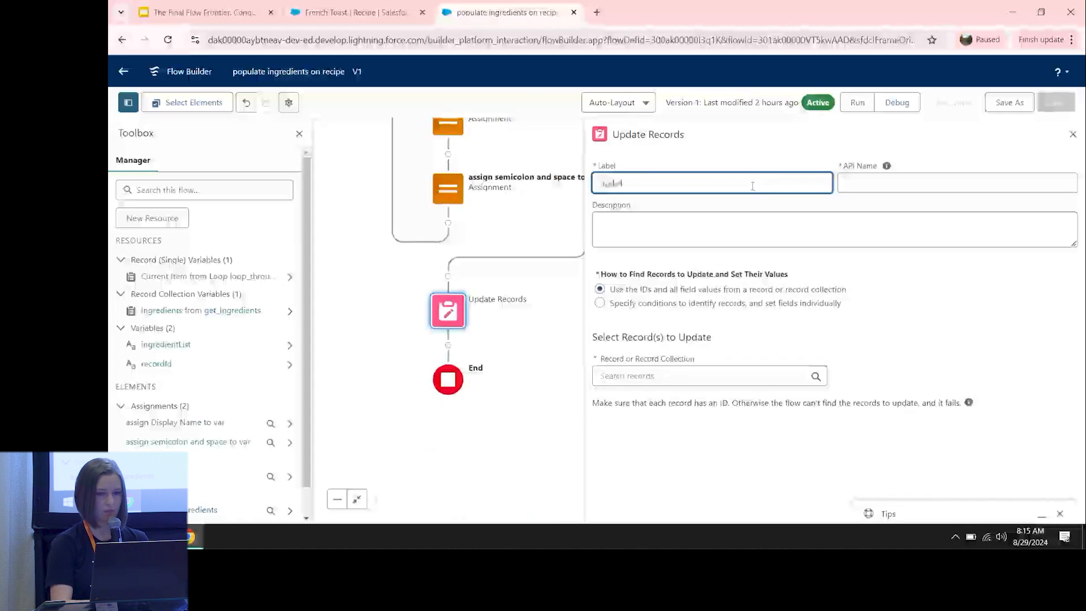
type("update te")
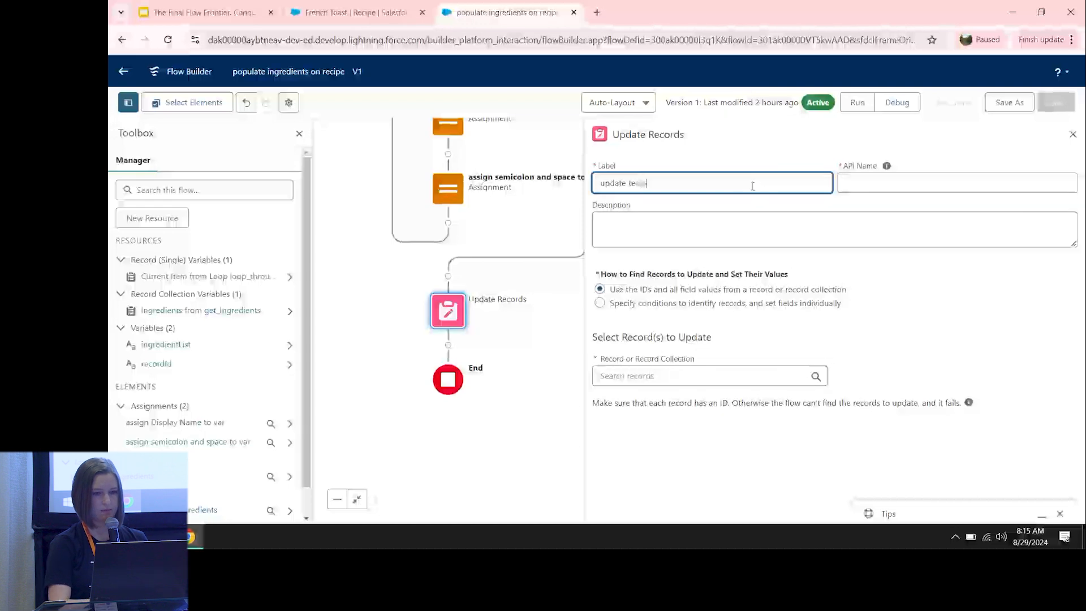
key("BackSpace")
key("BackSpace")
type("recipe")
- Make the update recipe element find records by specified conditions, with Recipe as its object
left_click(680, 310)
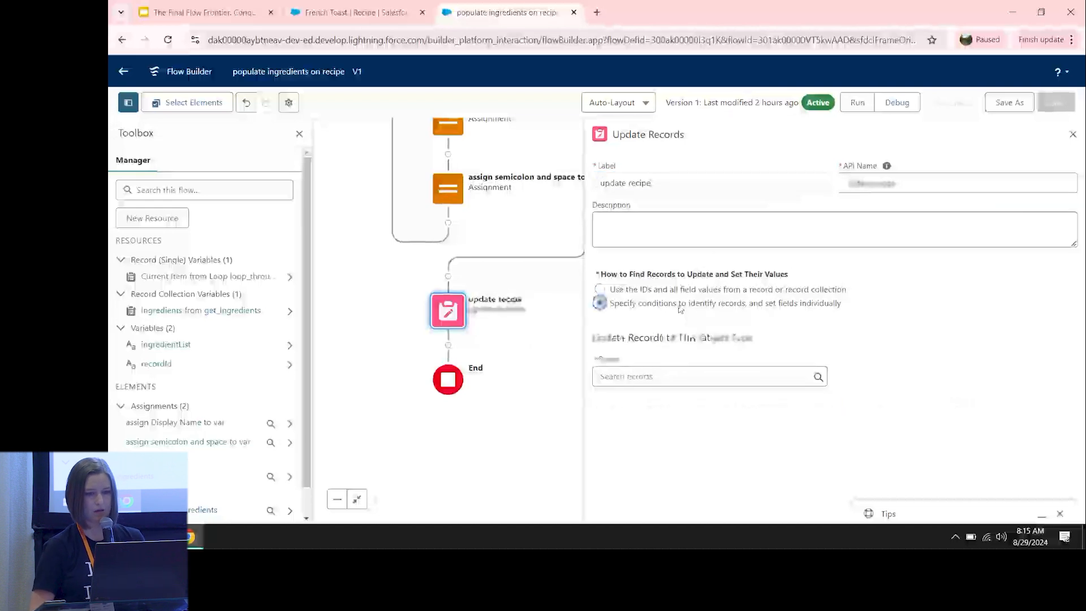
left_click(650, 375)
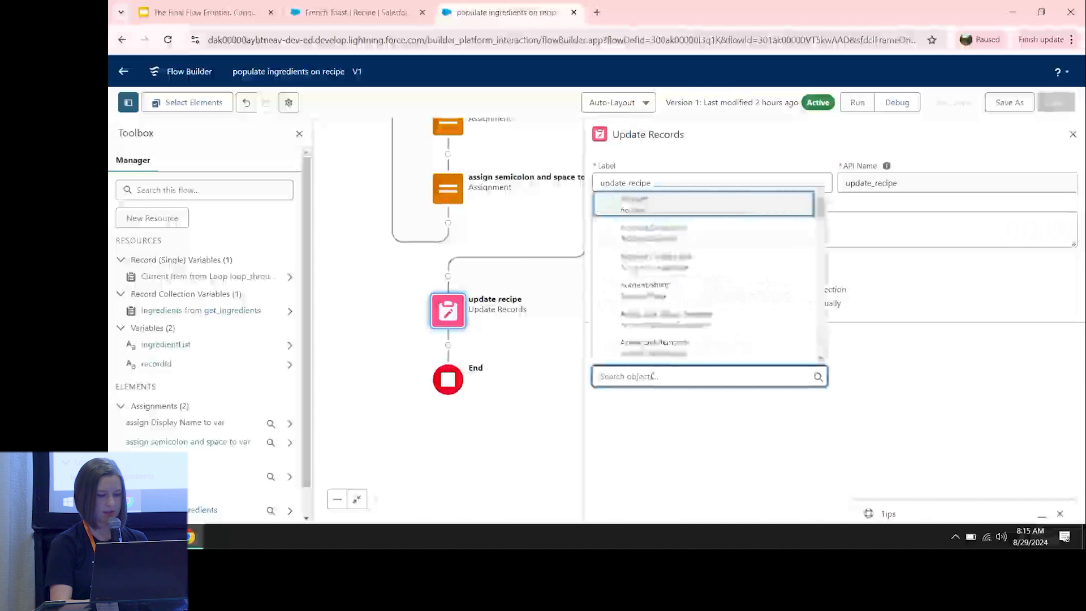
type("reci")
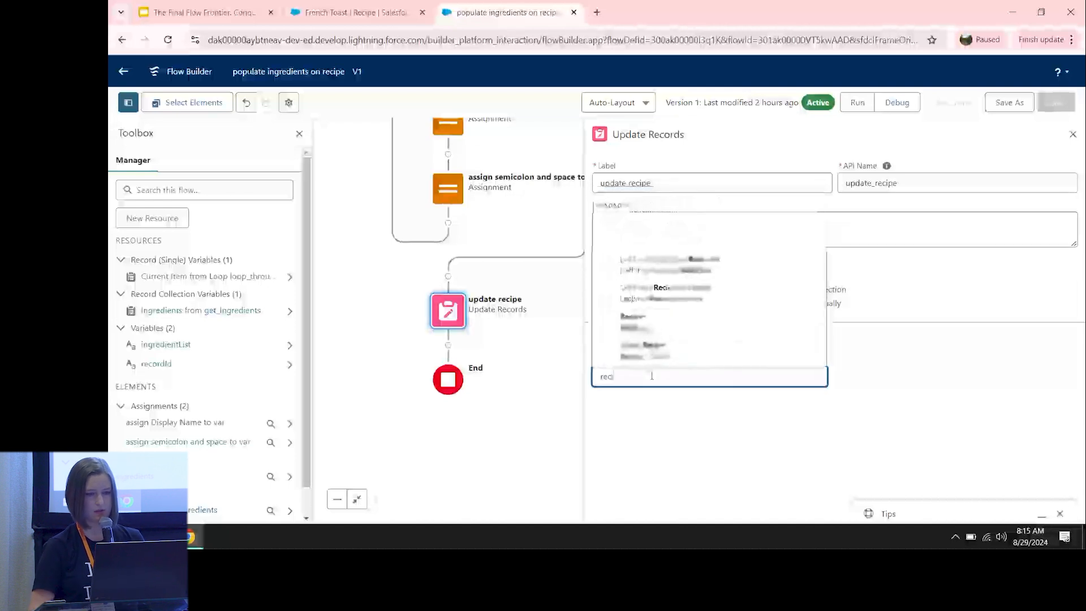
left_click(654, 325)
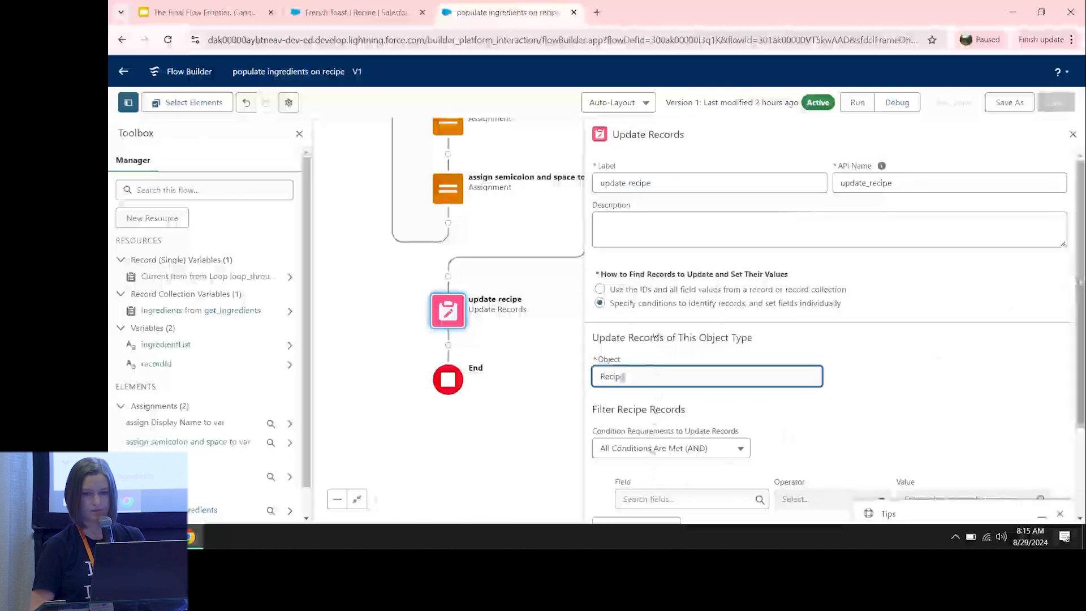
- Filter the Recipe records to update with the condition Id Equals recordId
scroll(831, 328, "down", 3)
left_click(712, 378)
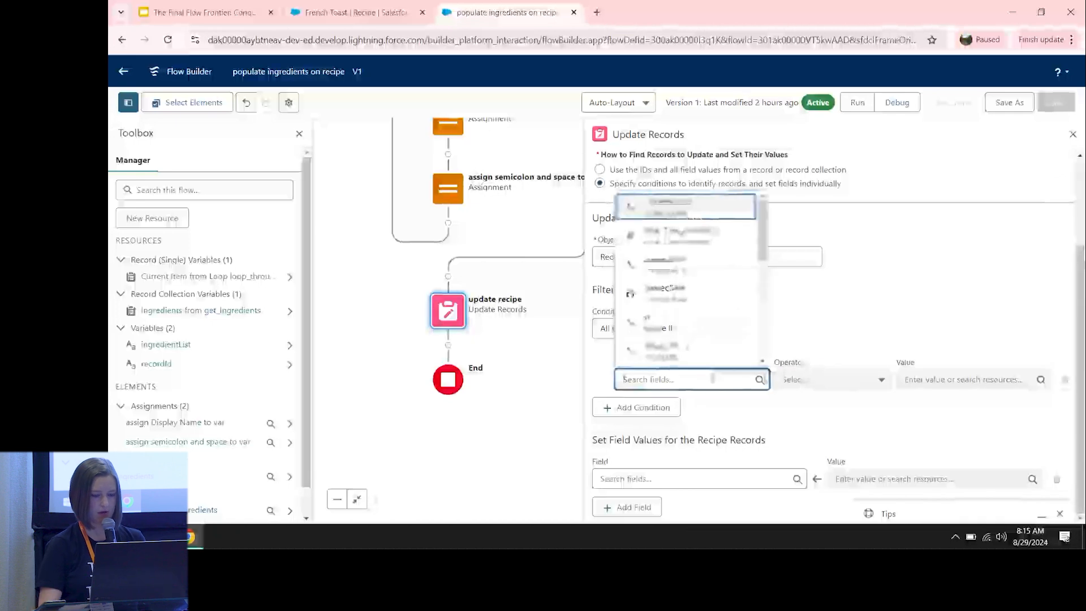
type("id")
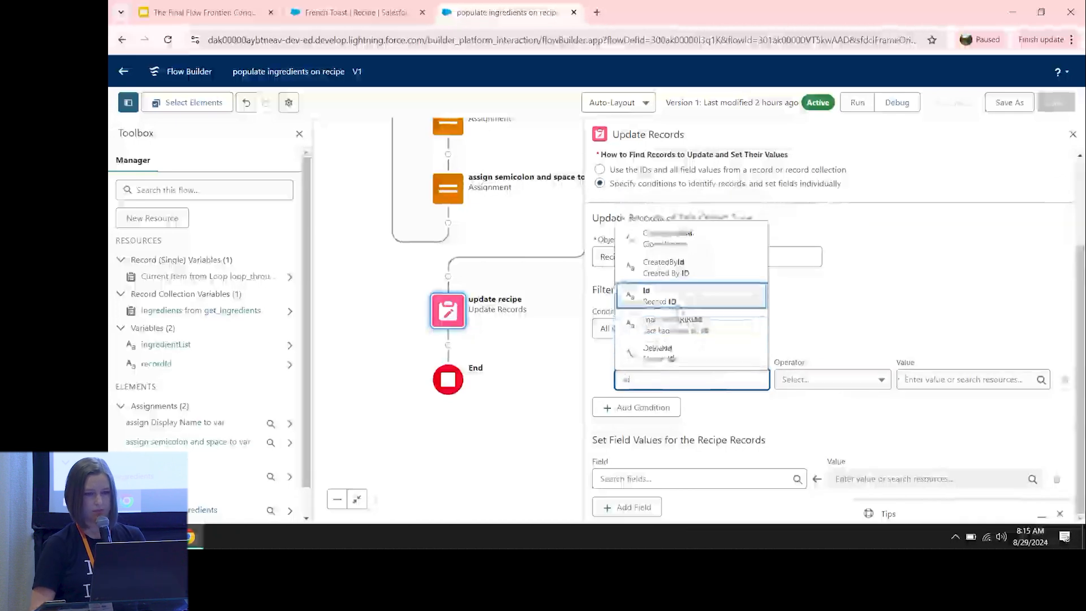
left_click(968, 380)
type("recor")
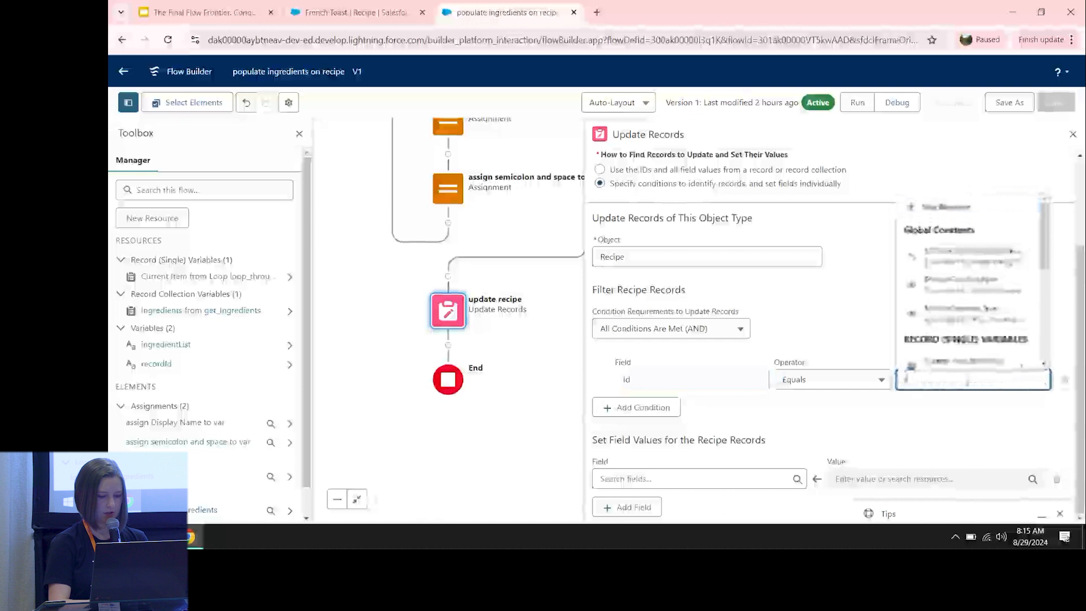
left_click(936, 349)
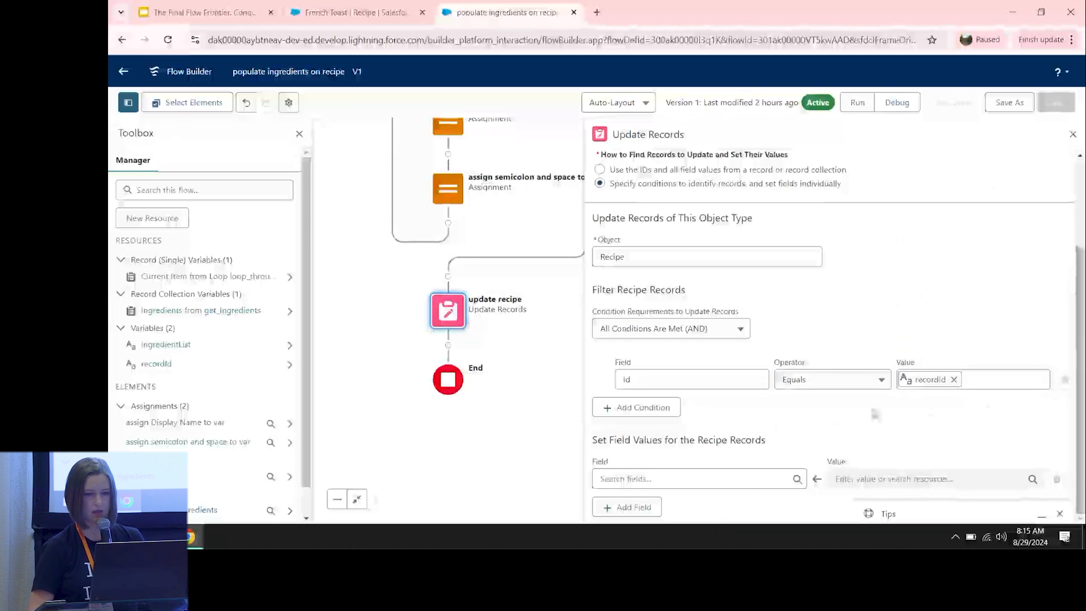
- Set the recipe's Ingredients__c field to the ingredientList variable and close the update recipe element's settings
left_click(682, 478)
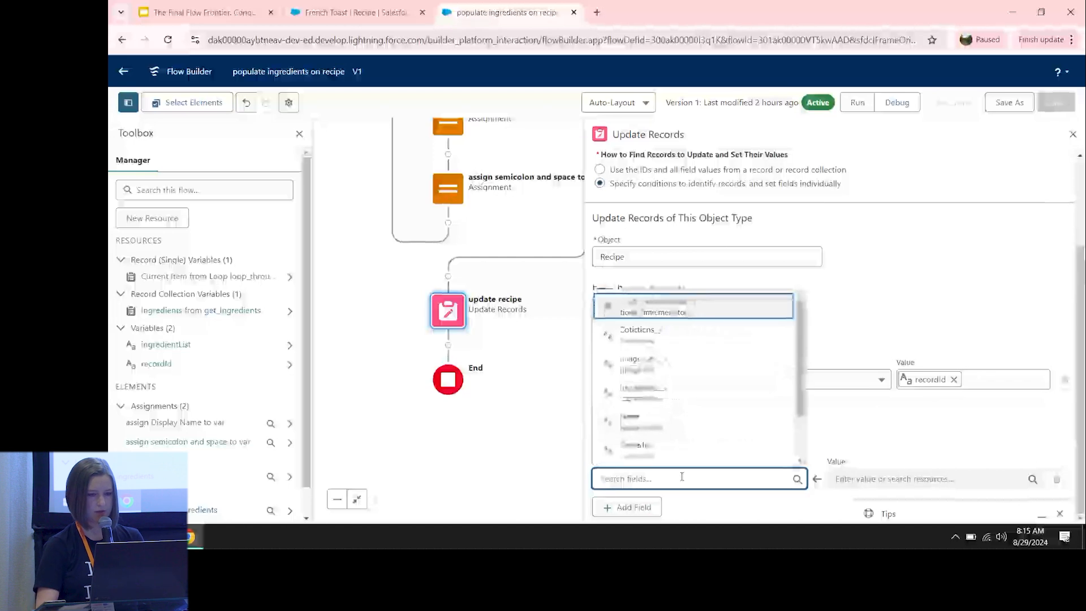
type("ing")
left_click(686, 457)
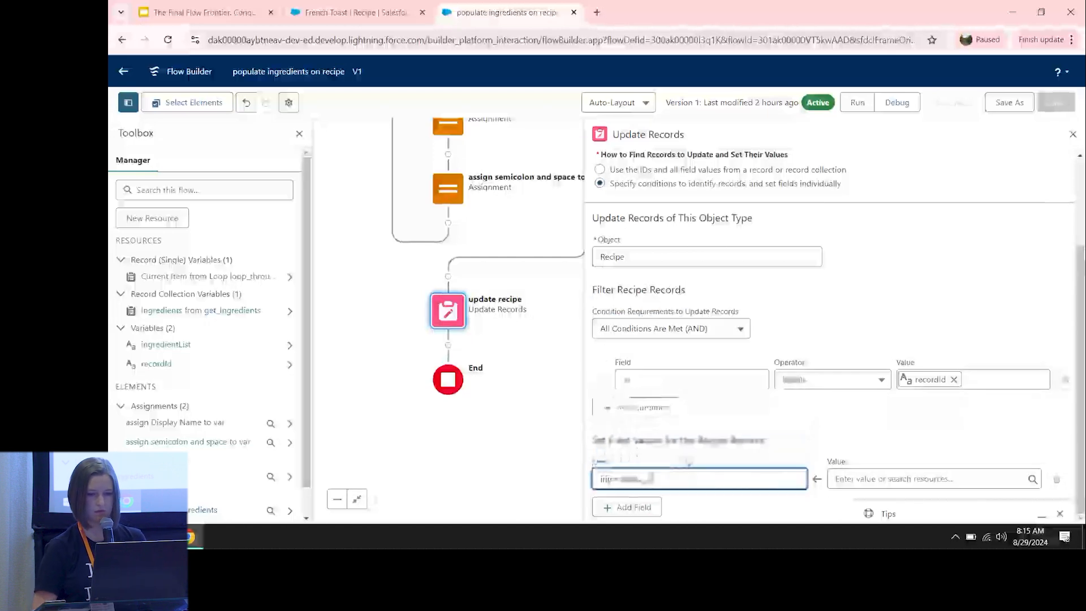
left_click(888, 480)
type("ingred")
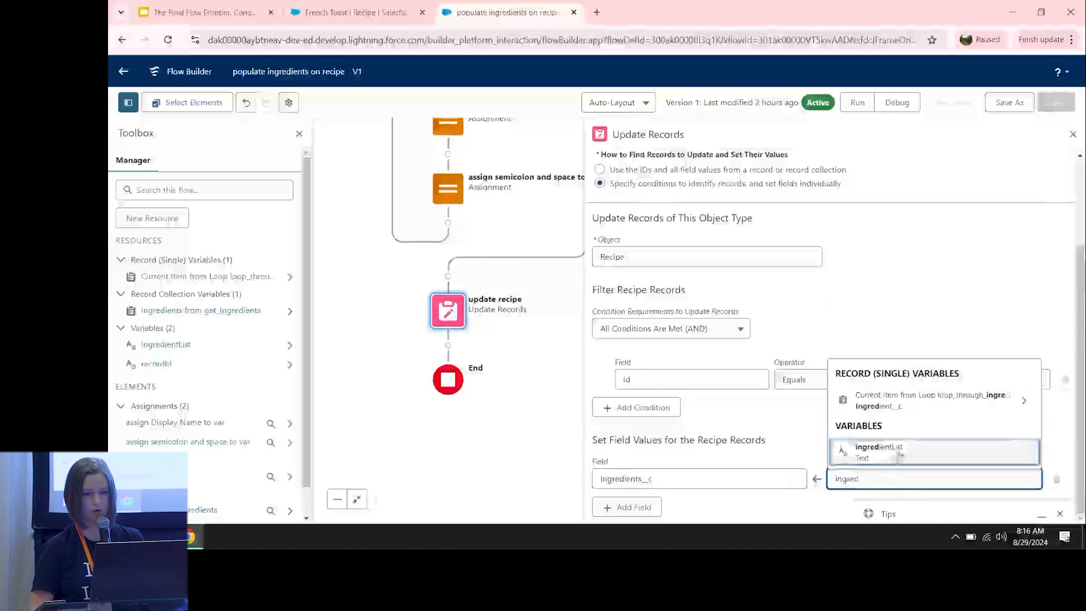
left_click(860, 447)
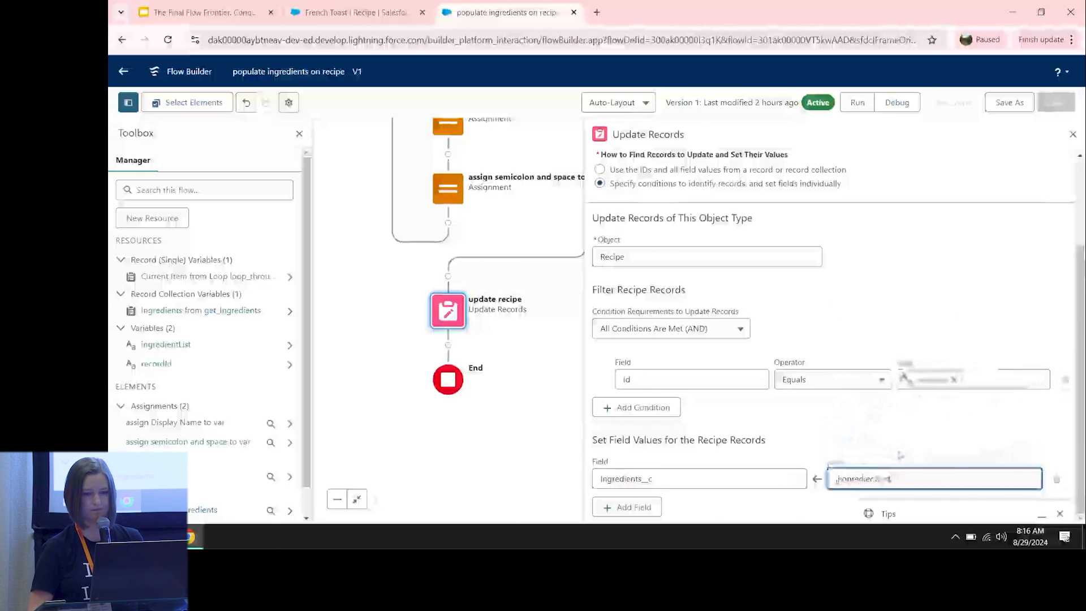
left_click(1072, 135)
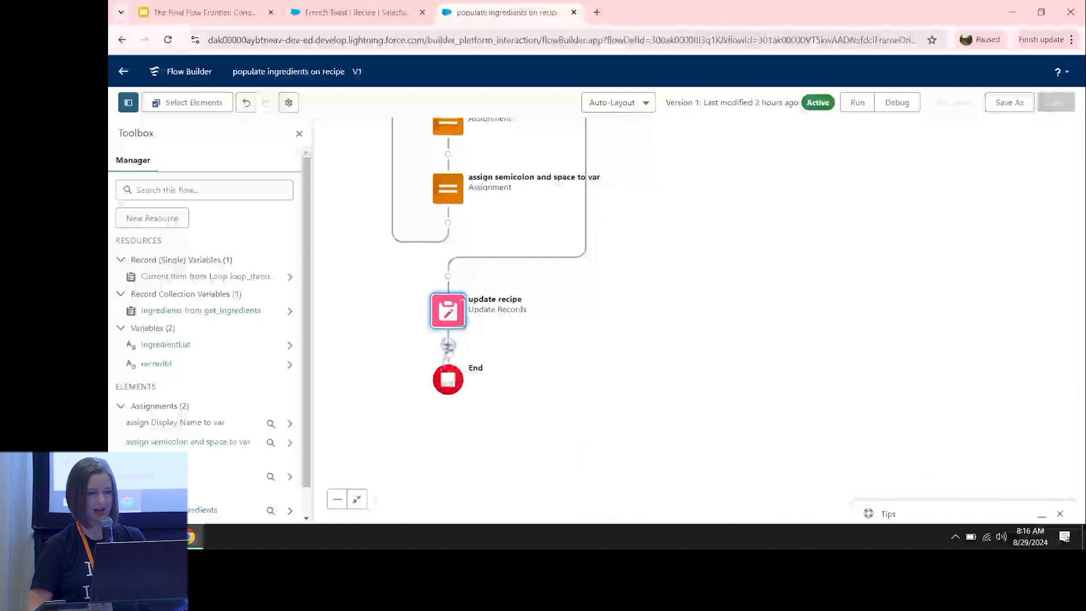
- Add a Screen element labelled "success" after update recipe and place a Display Text component on it
left_click(448, 344)
left_click(391, 463)
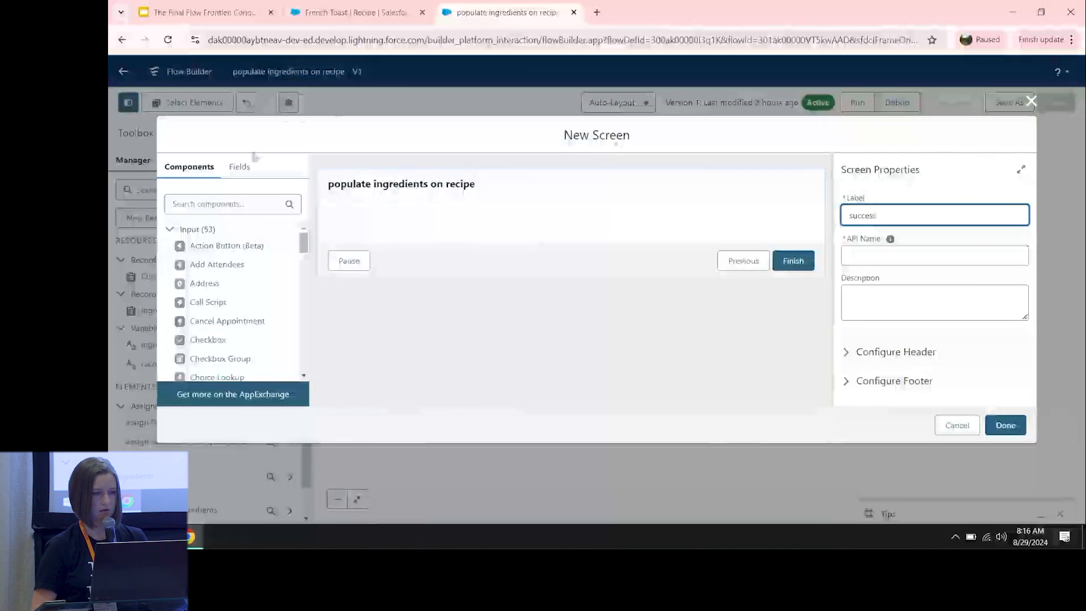
left_click(262, 197)
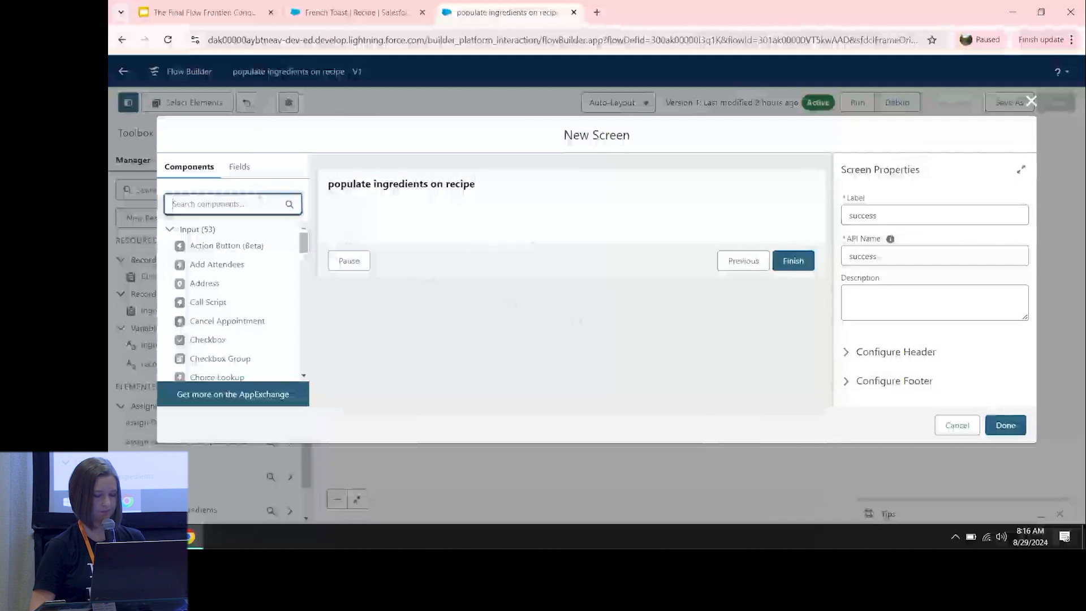
type("dis")
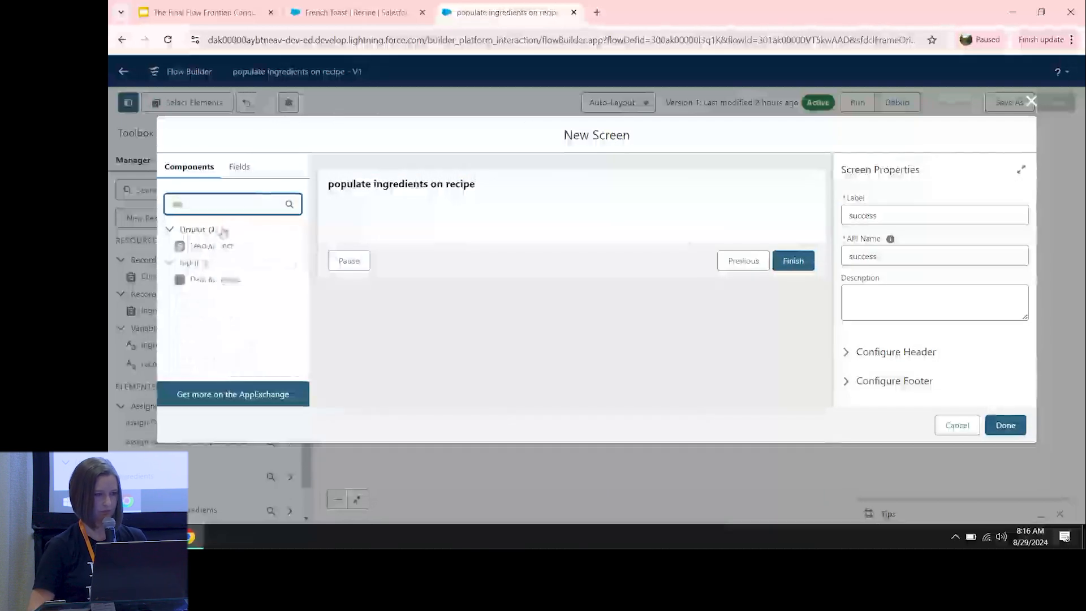
left_click_drag(214, 245, 388, 223)
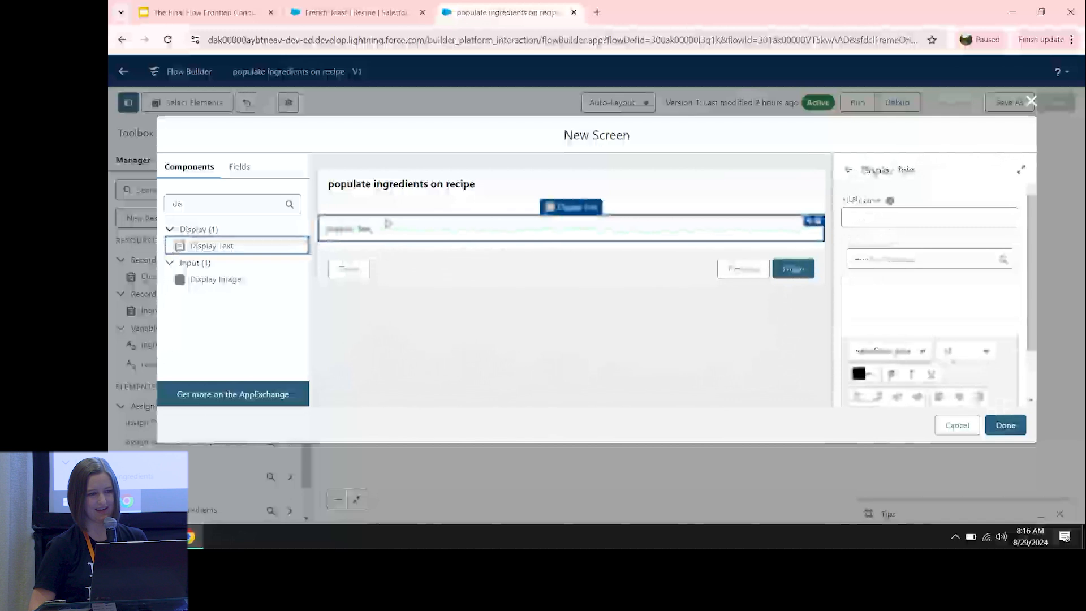
- Give the Display Text component the API name success_dt and the text "Success!", and finish the screen
left_click(878, 221)
type("succ")
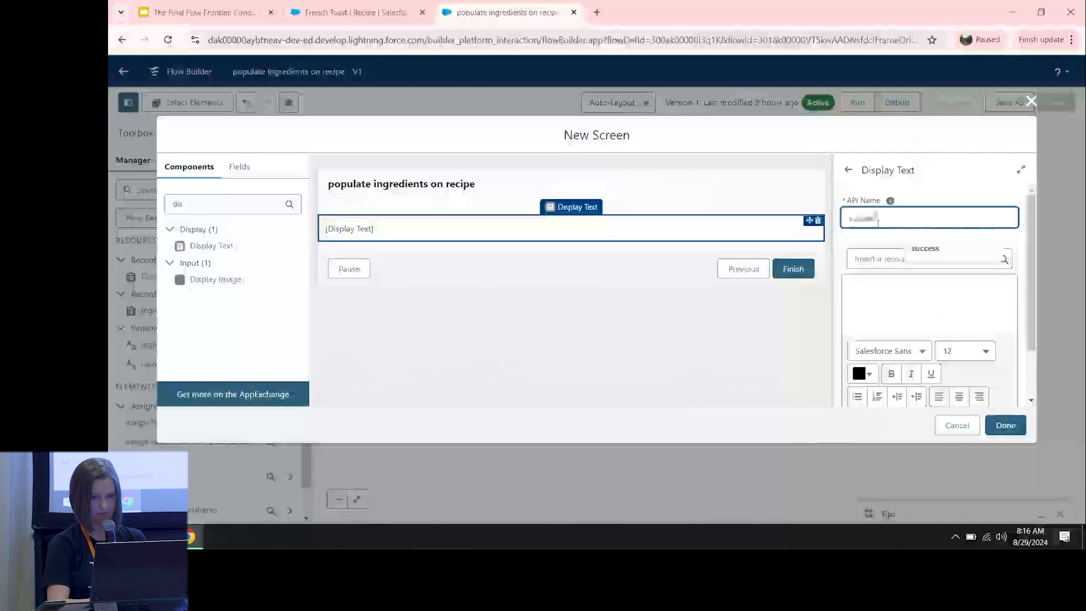
type("ess")
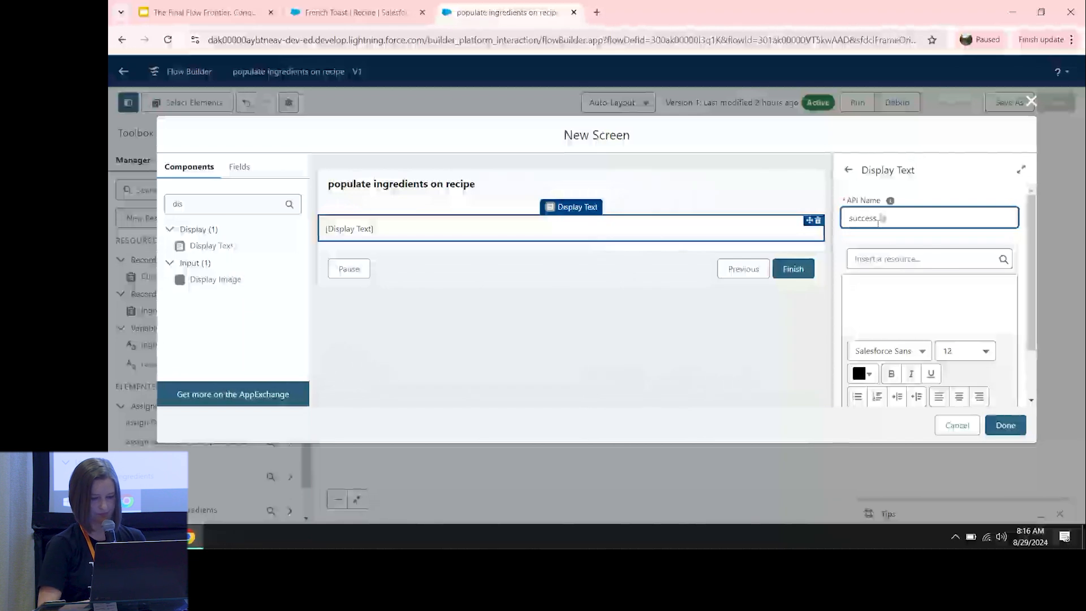
left_click(880, 289)
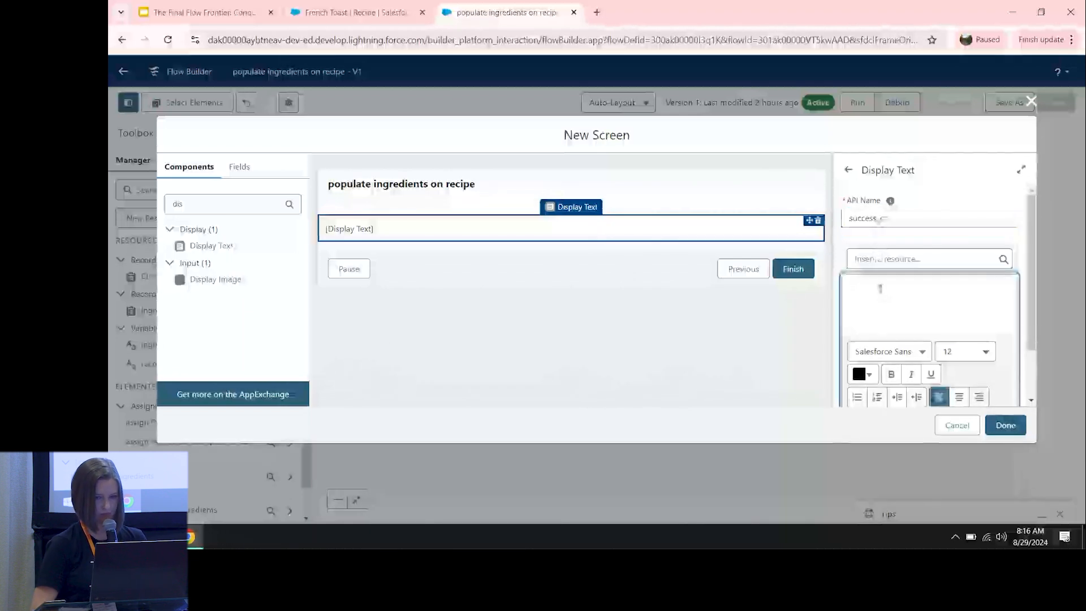
type("ss!")
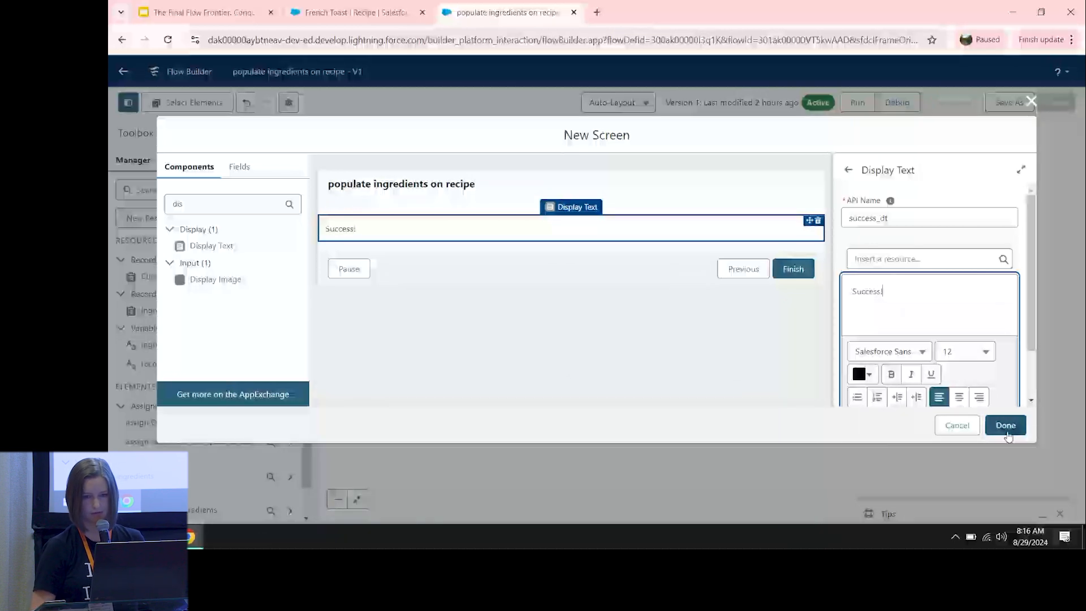
left_click(1006, 425)
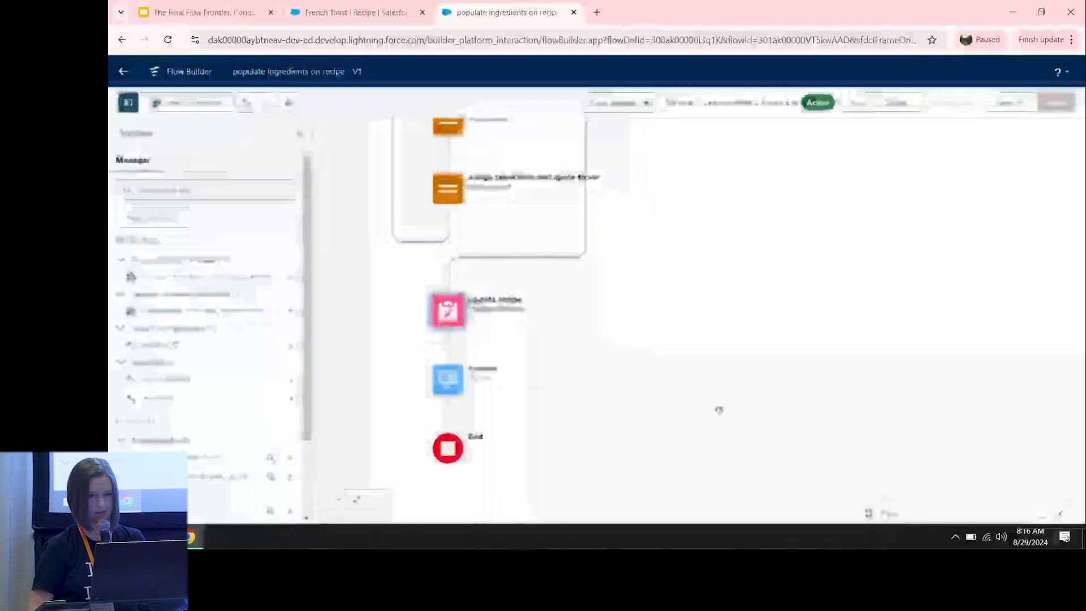
- Save the flow as a new version and activate that version
left_click(1007, 102)
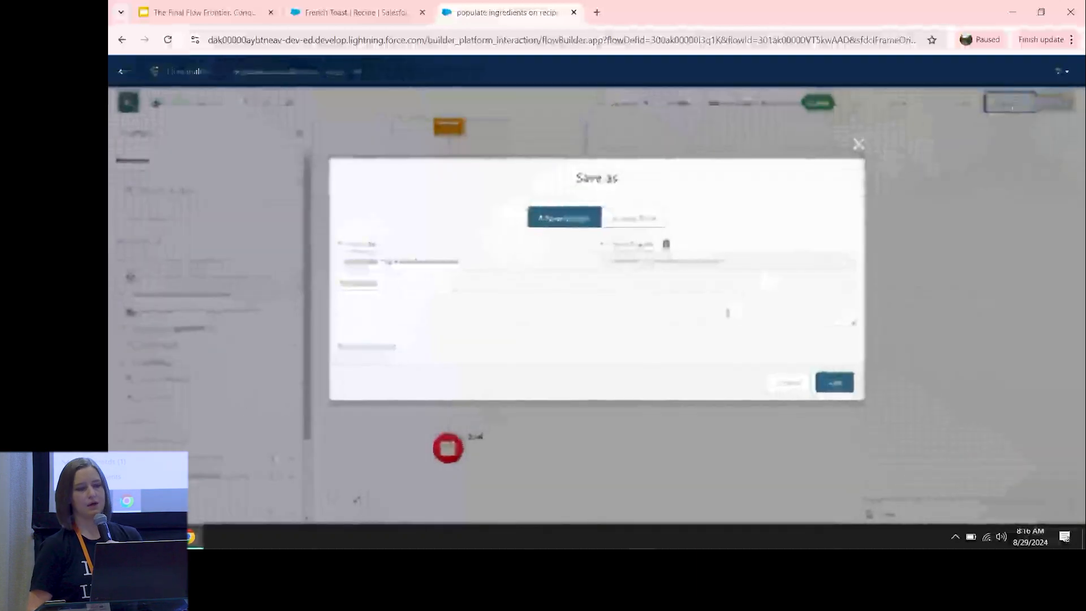
left_click(835, 383)
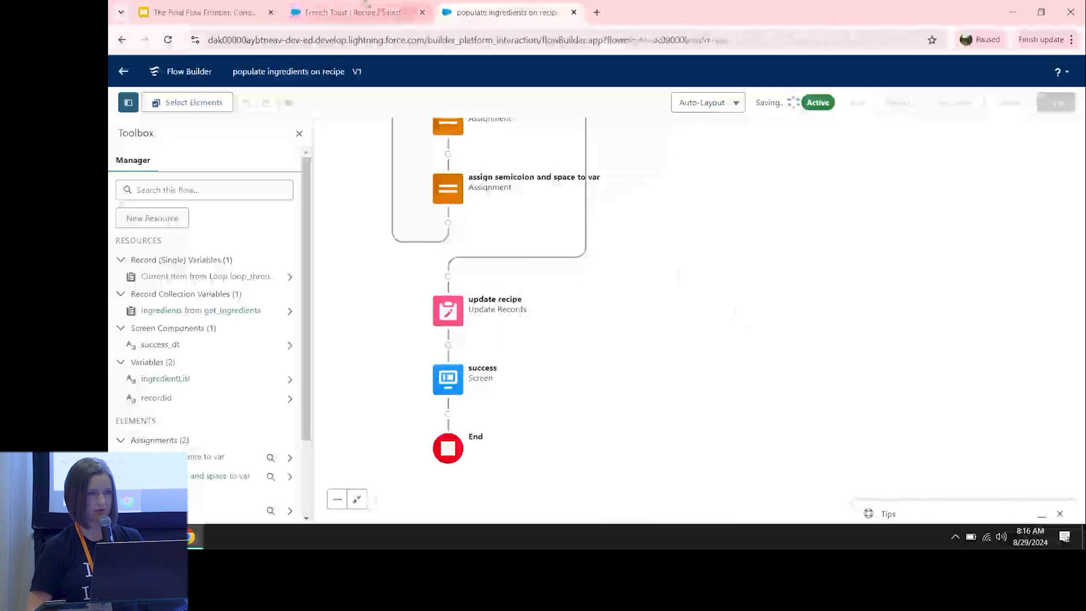
left_click(348, 12)
left_click(471, 12)
left_click(956, 102)
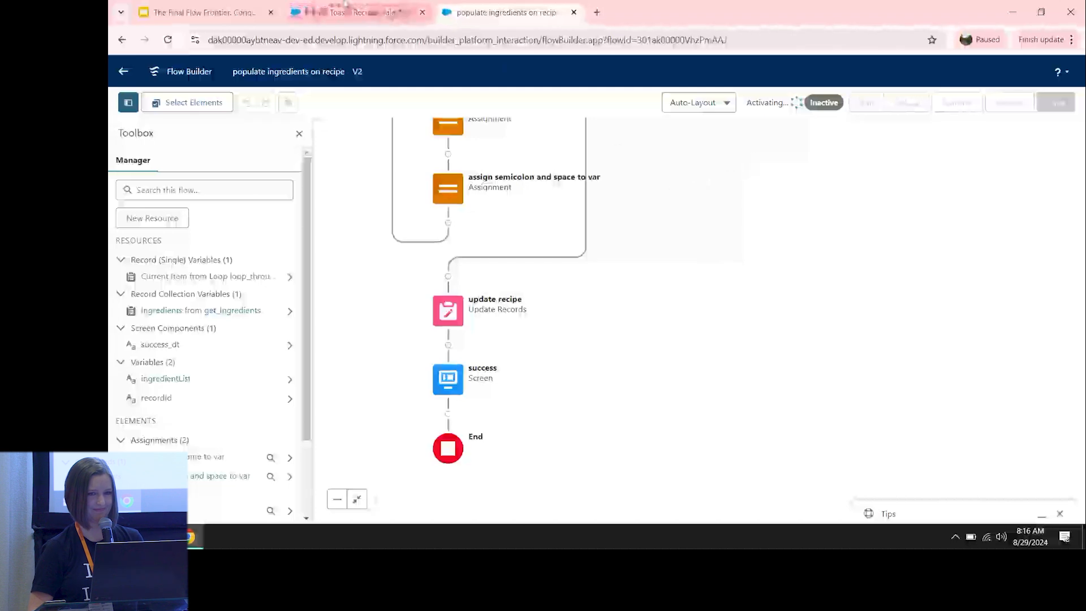
- Switch to the French Toast recipe record, reload it, and run the Populate Ingredients action through to its finish
left_click(368, 8)
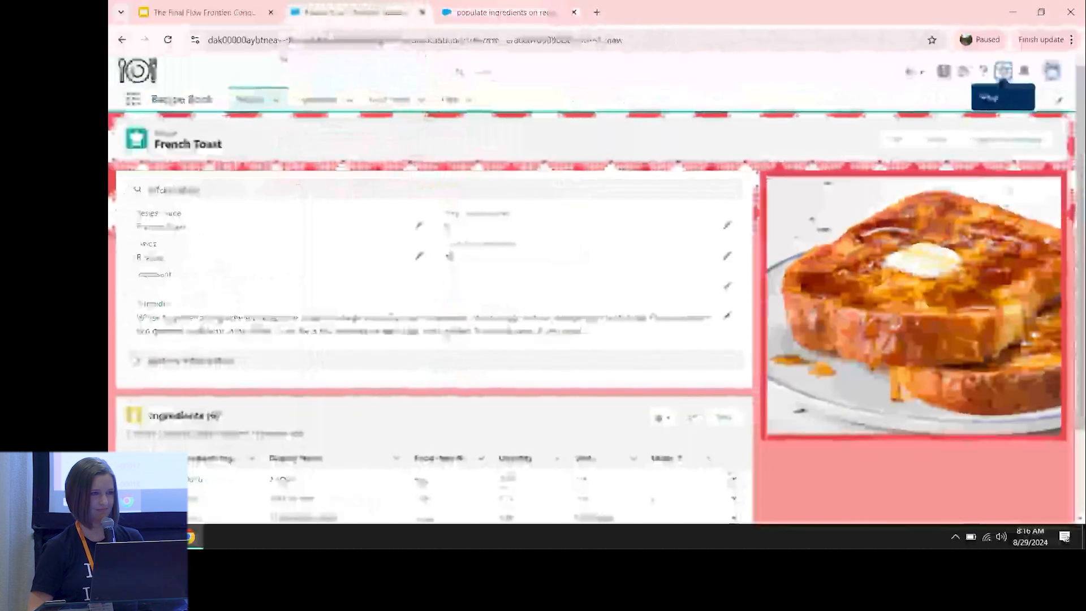
left_click(168, 40)
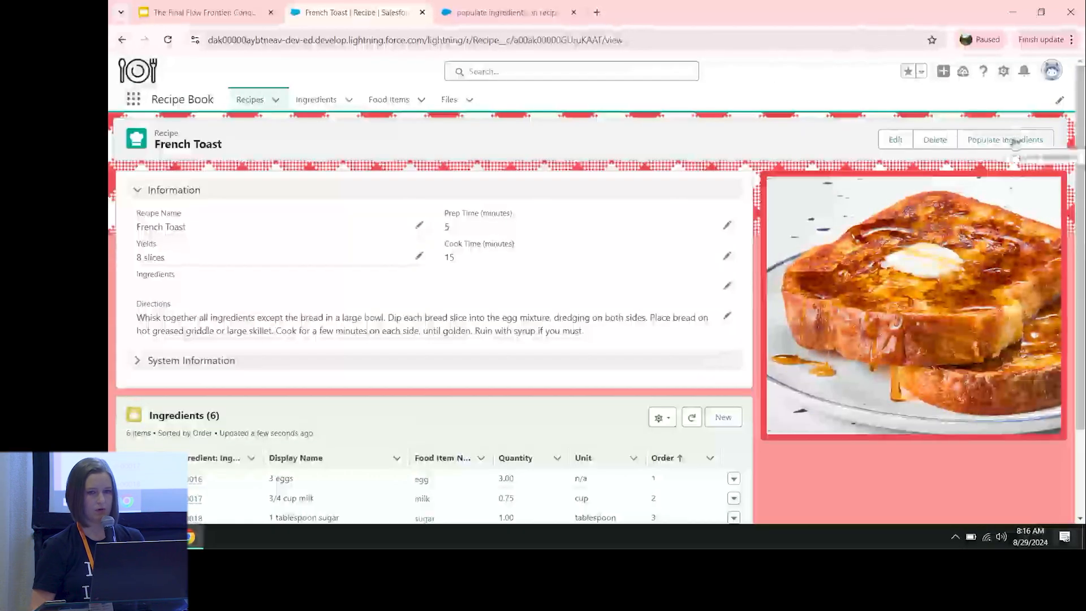
left_click(1016, 142)
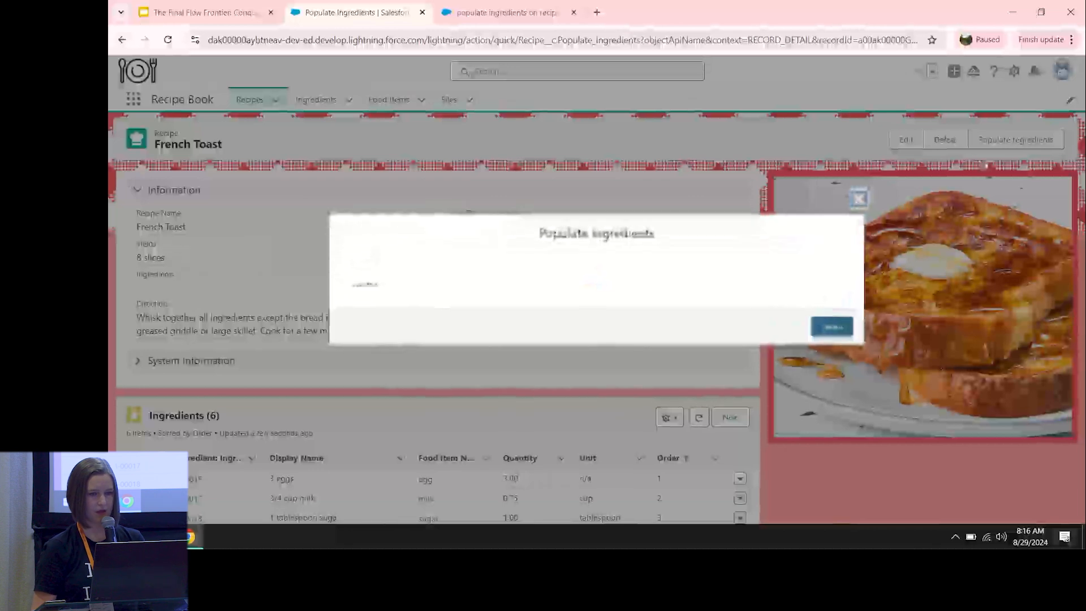
left_click(831, 327)
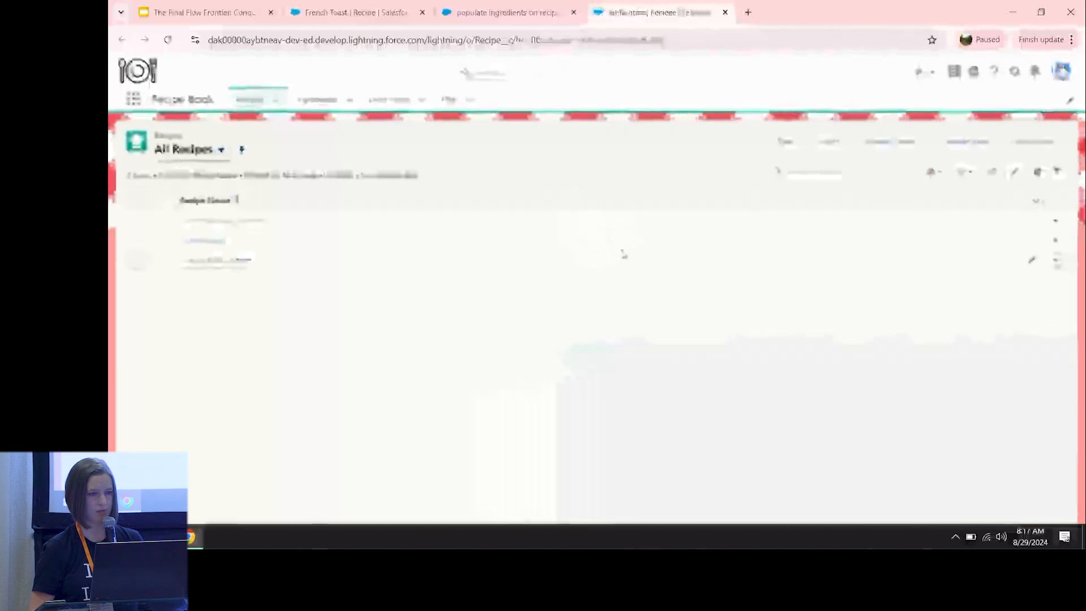
- Open the Chocolate Chip Cookies and Macaroni & Cheese recipe records in turn and run Populate Ingredients through to its finish on each
left_click(215, 221)
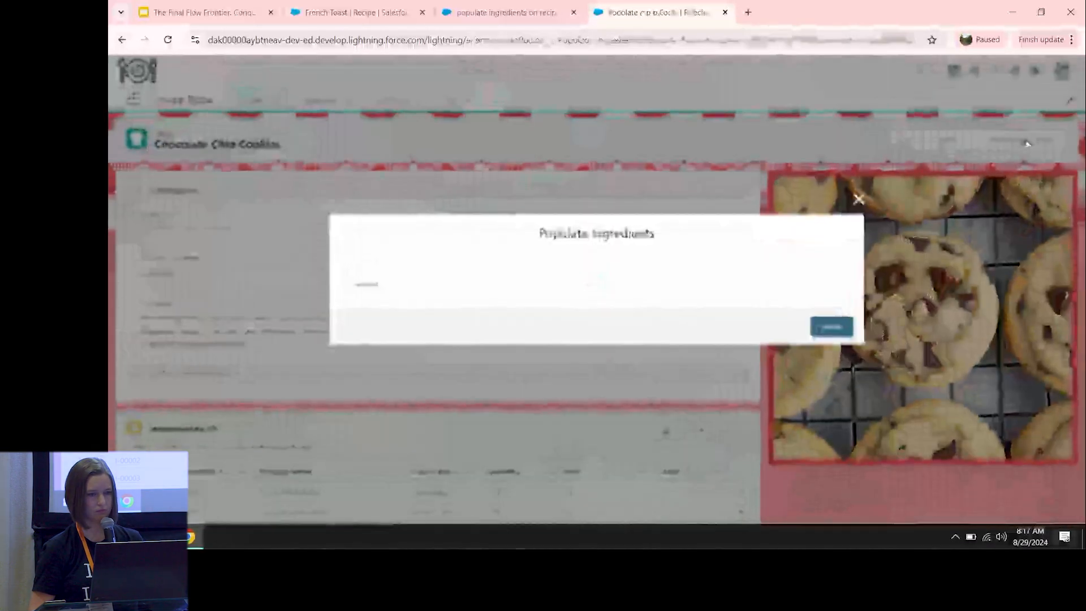
left_click(839, 329)
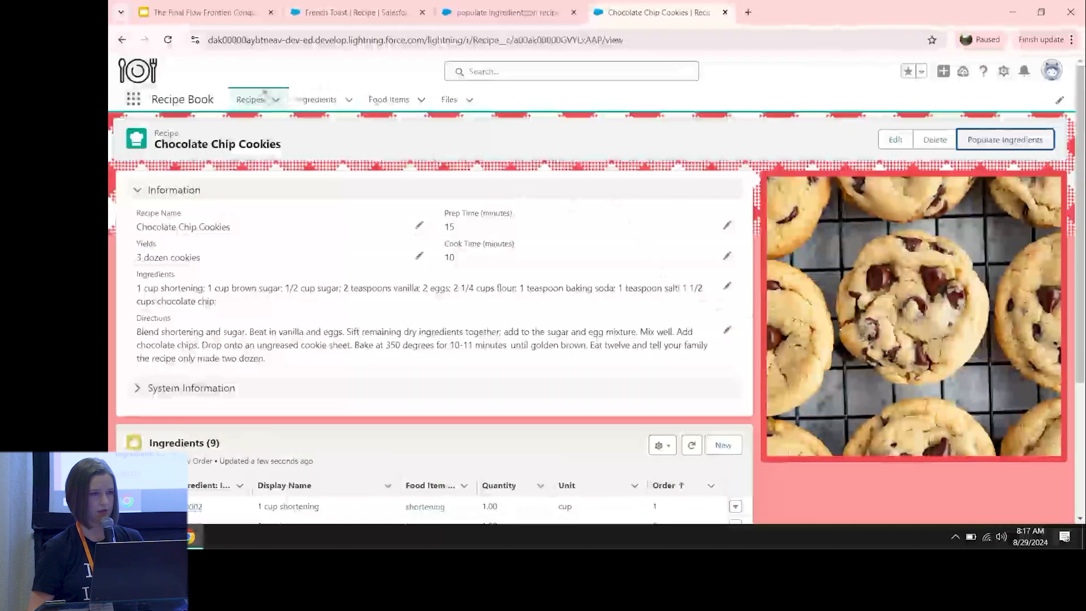
left_click(252, 100)
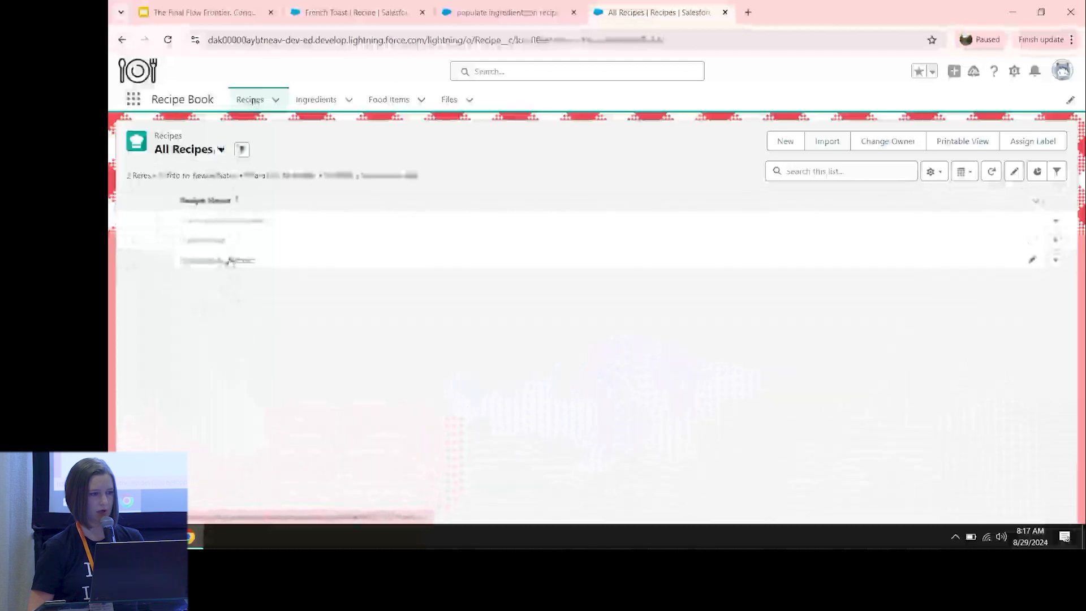
left_click(231, 261)
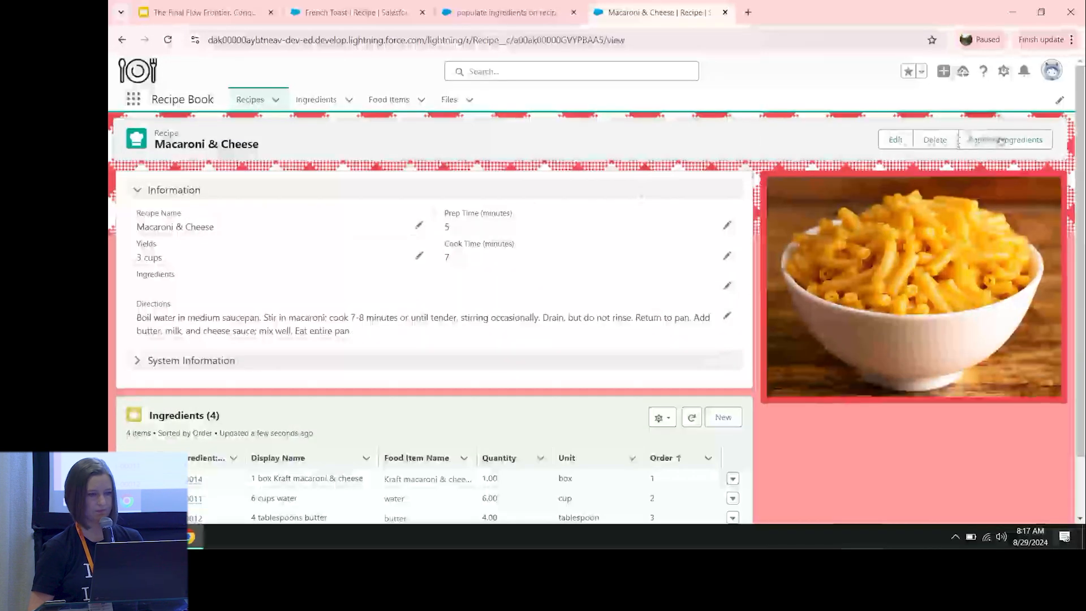
left_click(959, 141)
left_click(831, 328)
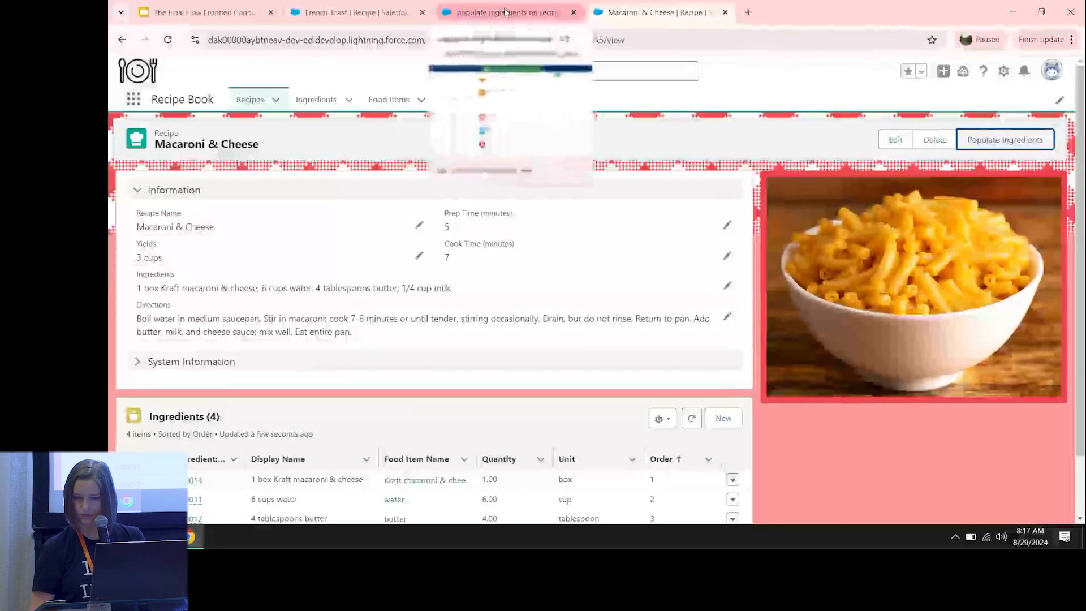
left_click(467, 291)
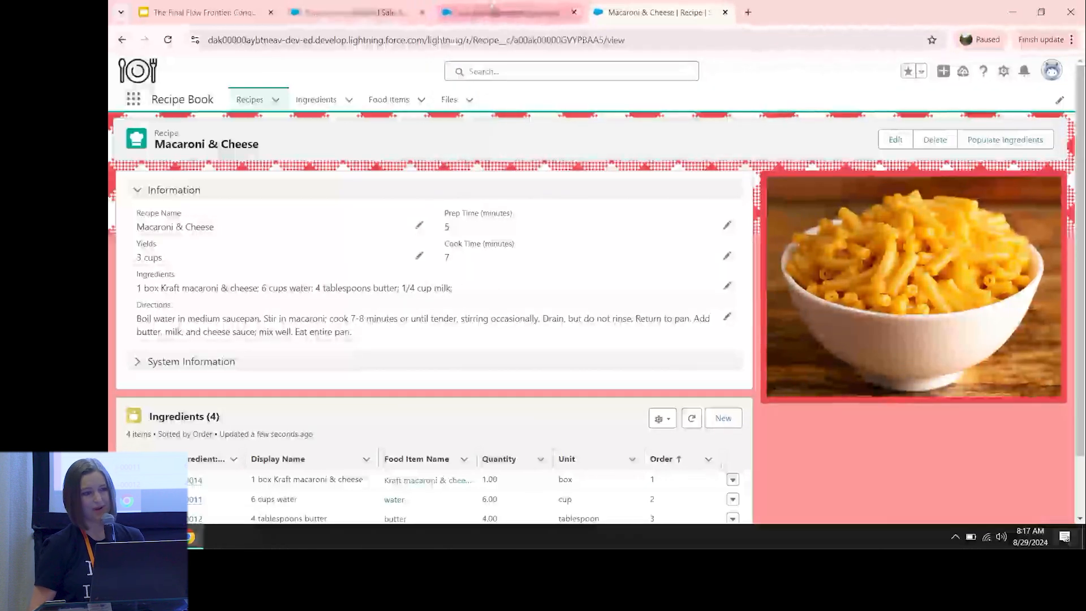
- Switch to the Google Slides presentation, select the Final Thoughts slide, and start the slideshow from it
mouse_move(490, 5)
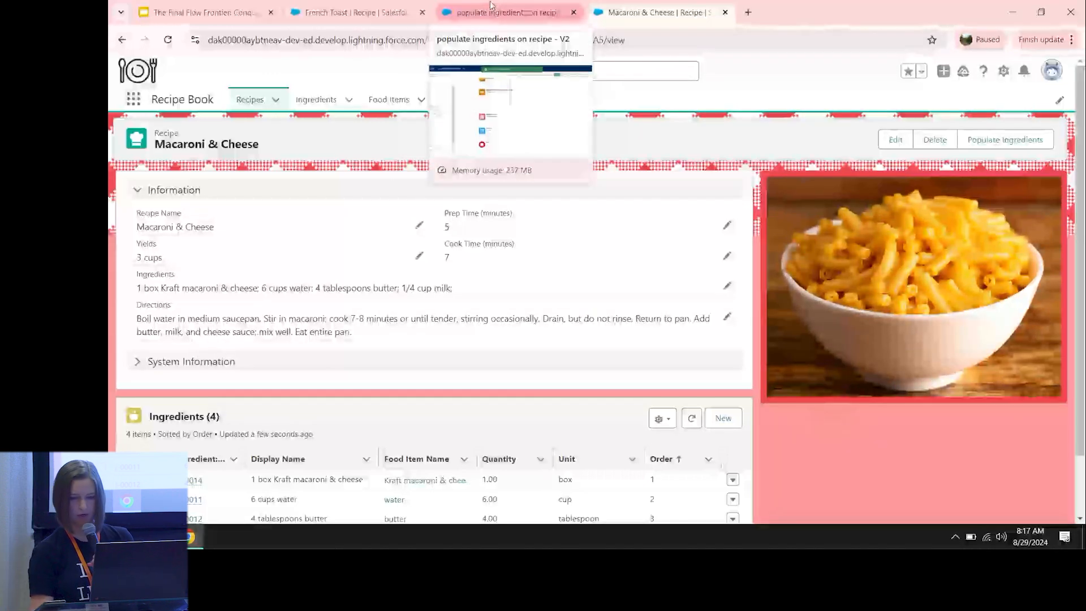
left_click(185, 5)
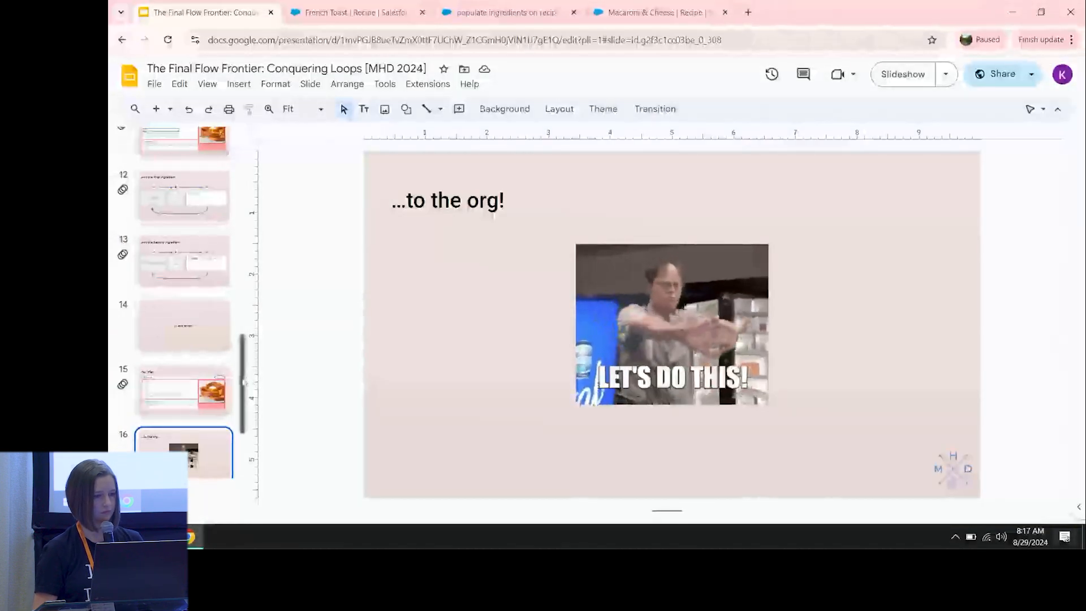
scroll(240, 422, "down", 3)
key("Down")
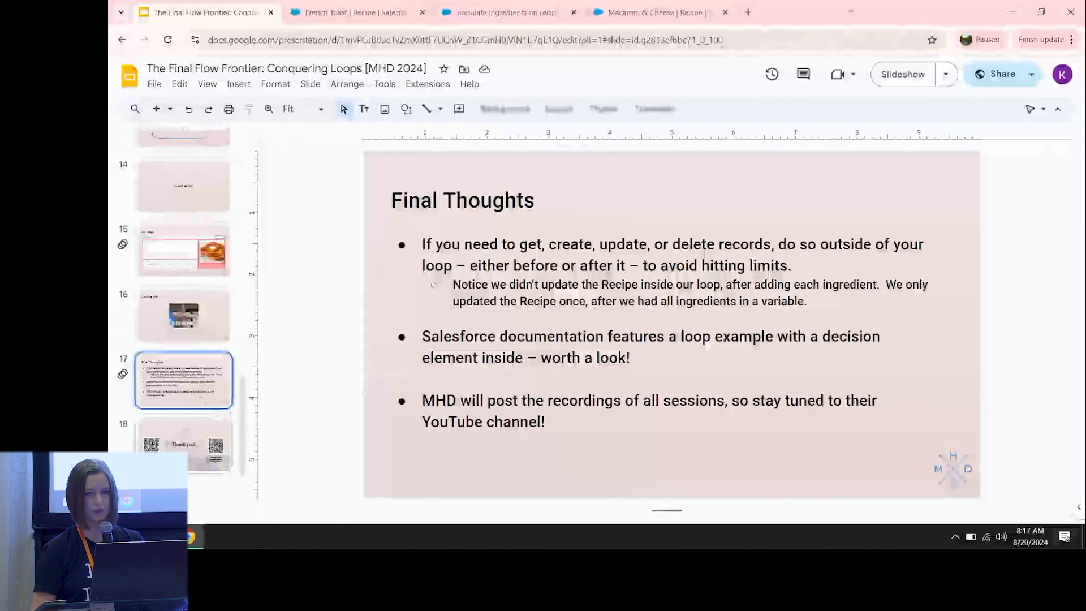
left_click(872, 72)
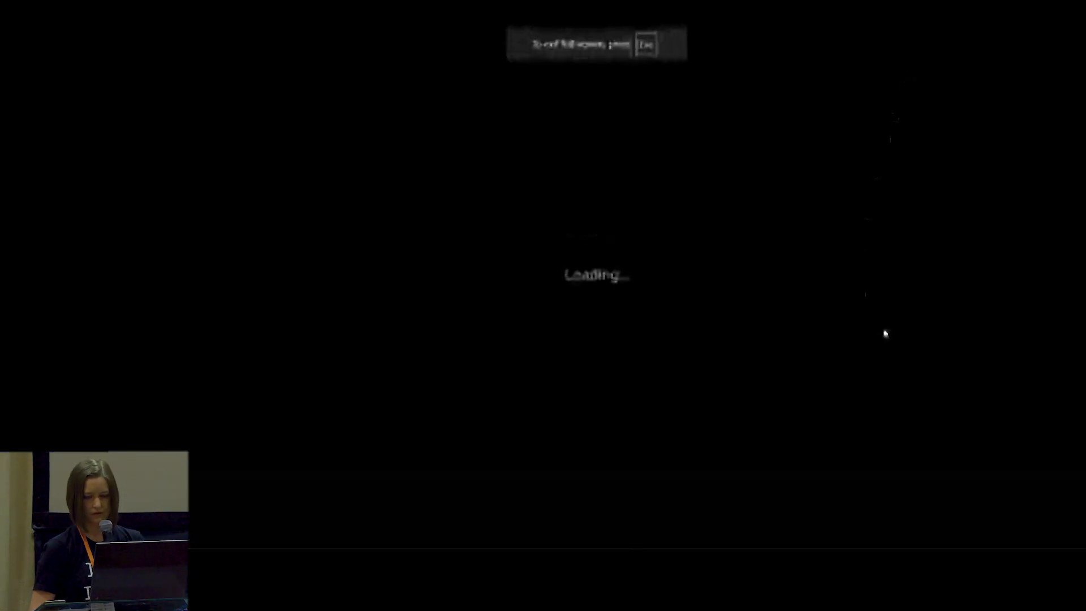
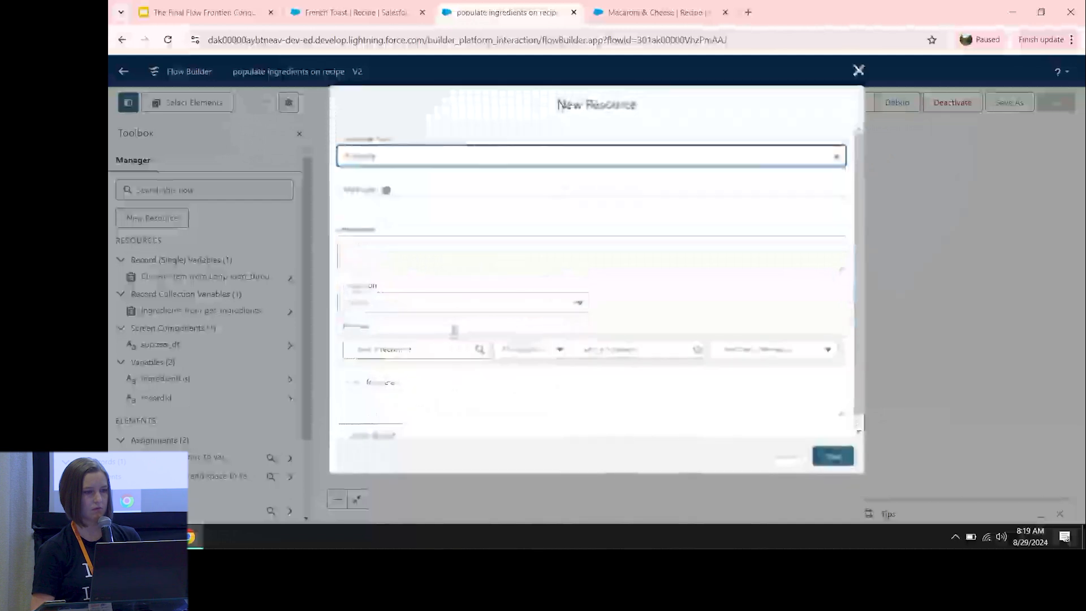
- Give the new formula resource the API name formula and insert the ingredientList variable into its expression
left_click(429, 208)
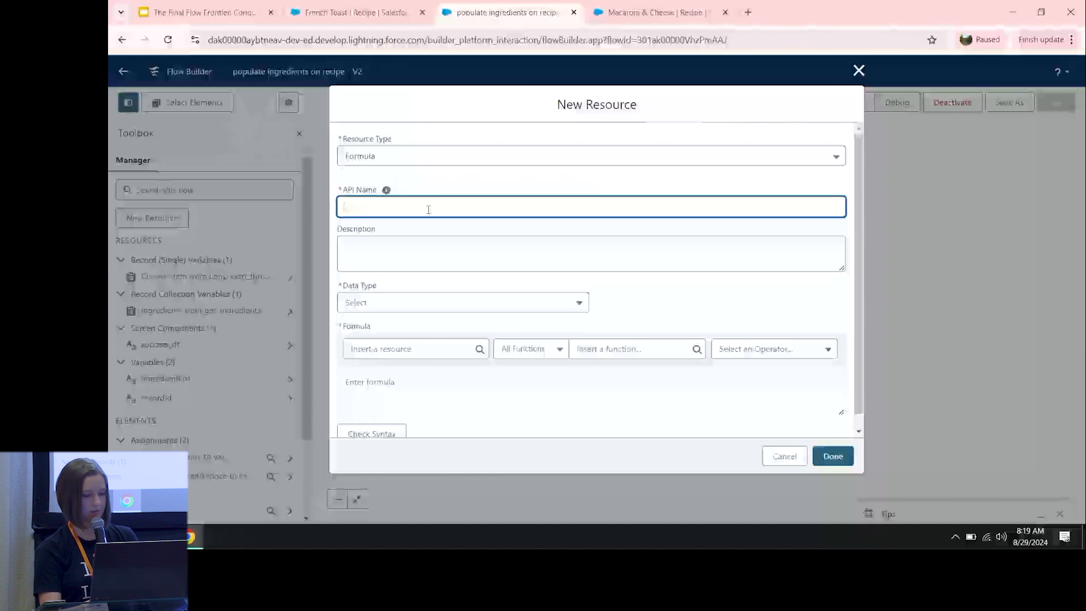
type("fo")
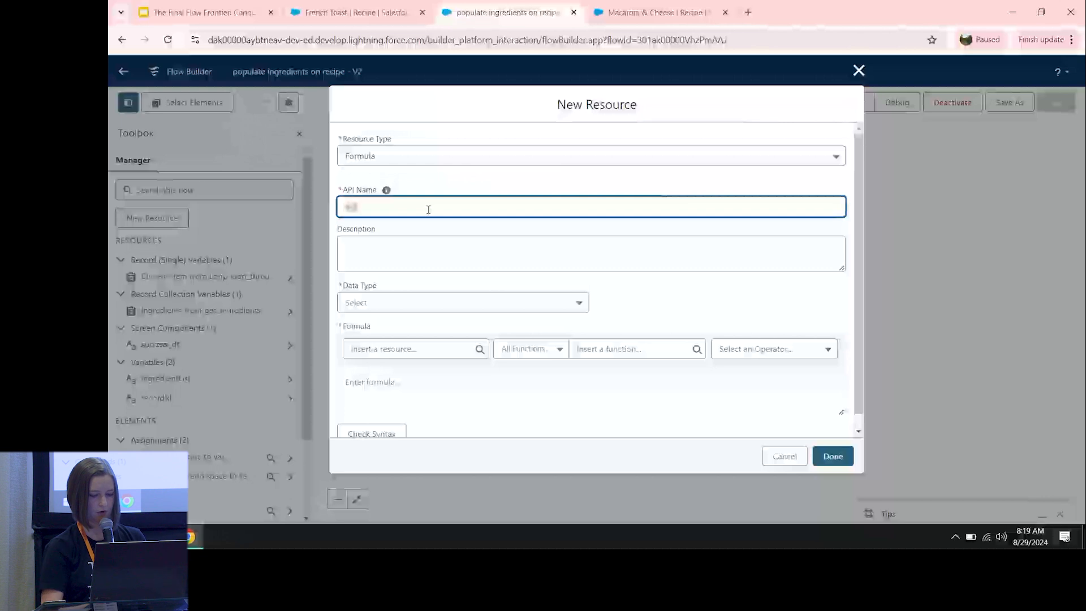
type("rmula")
left_click(426, 246)
left_click(404, 390)
left_click(405, 349)
left_click_drag(483, 207, 478, 289)
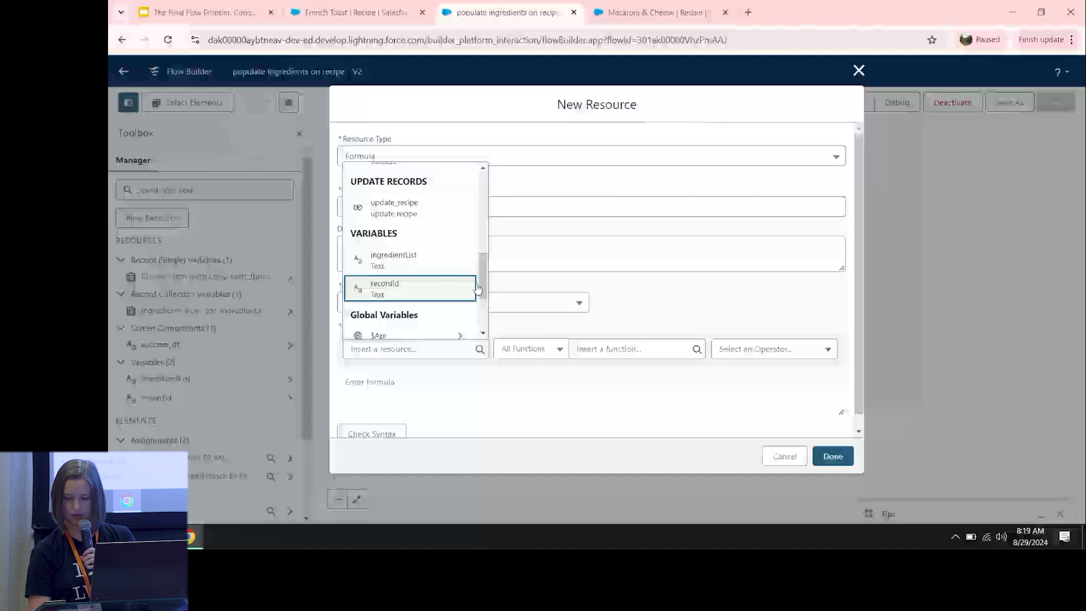
left_click(405, 260)
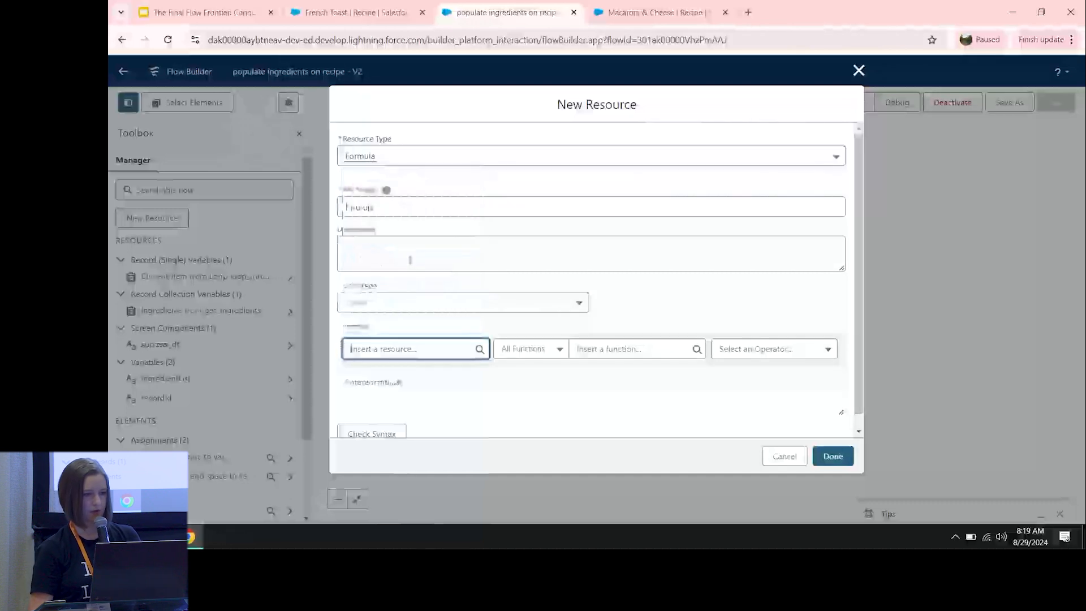
left_click(446, 404)
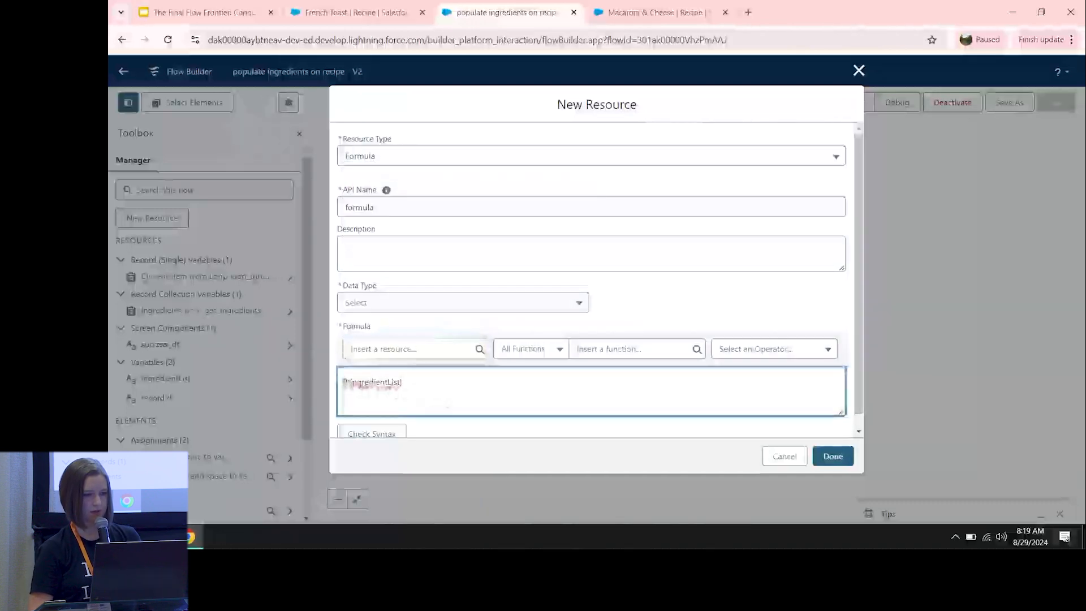
- Look up the LEFT function and make {!ingredientList} its first argument, followed by a comma
left_click(582, 349)
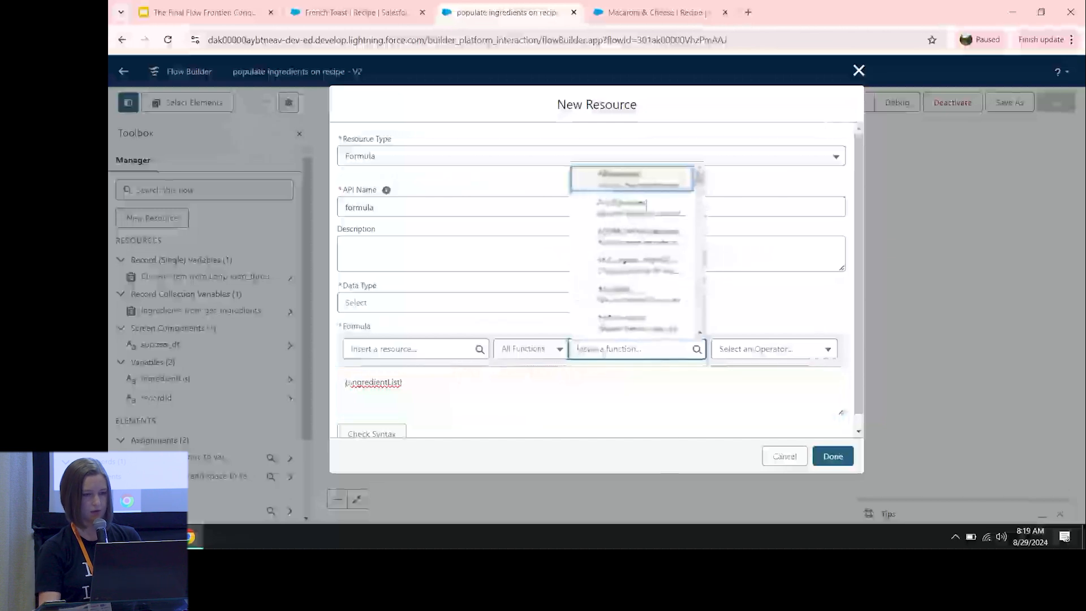
type("left")
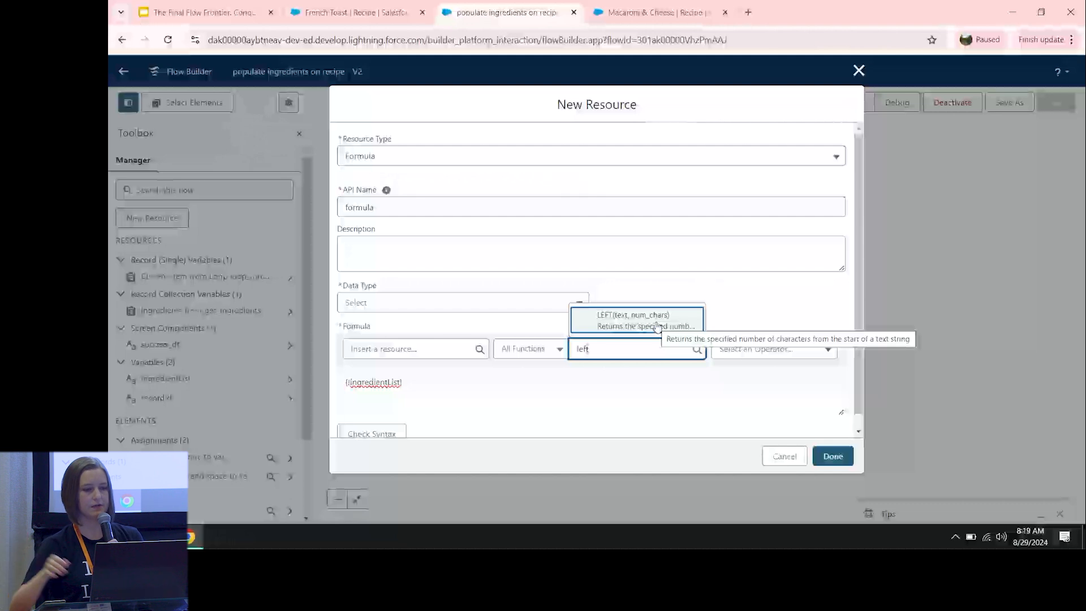
left_click(347, 388)
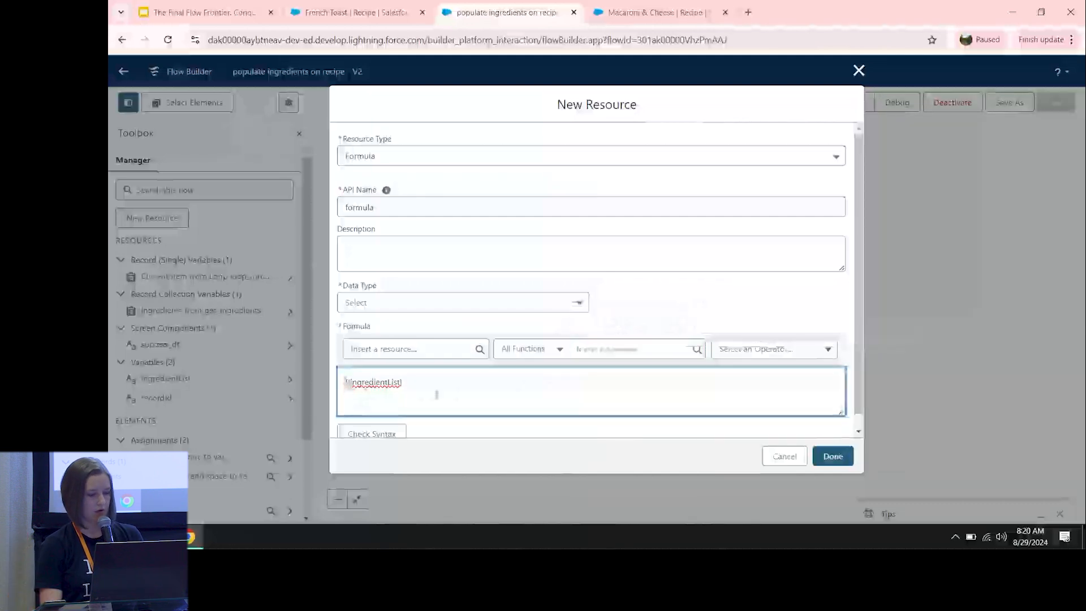
type("LEFT(")
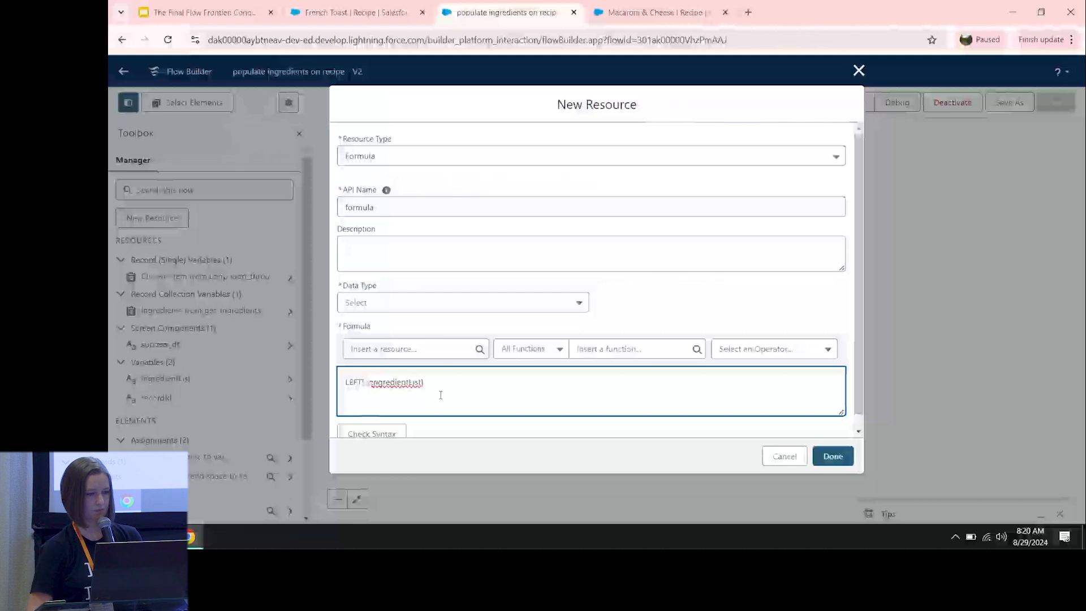
left_click(441, 394)
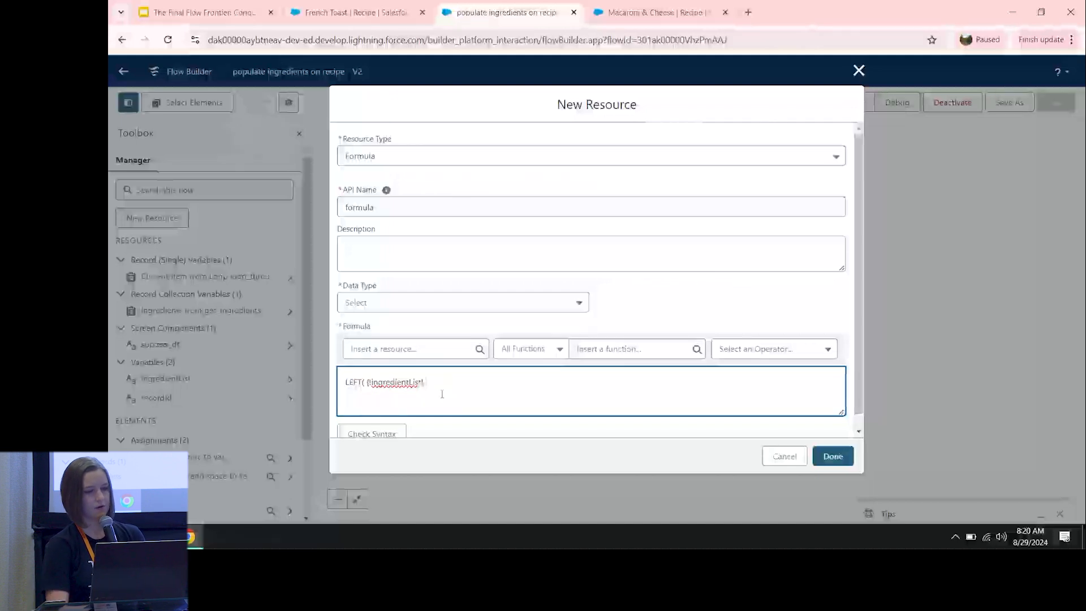
type(",")
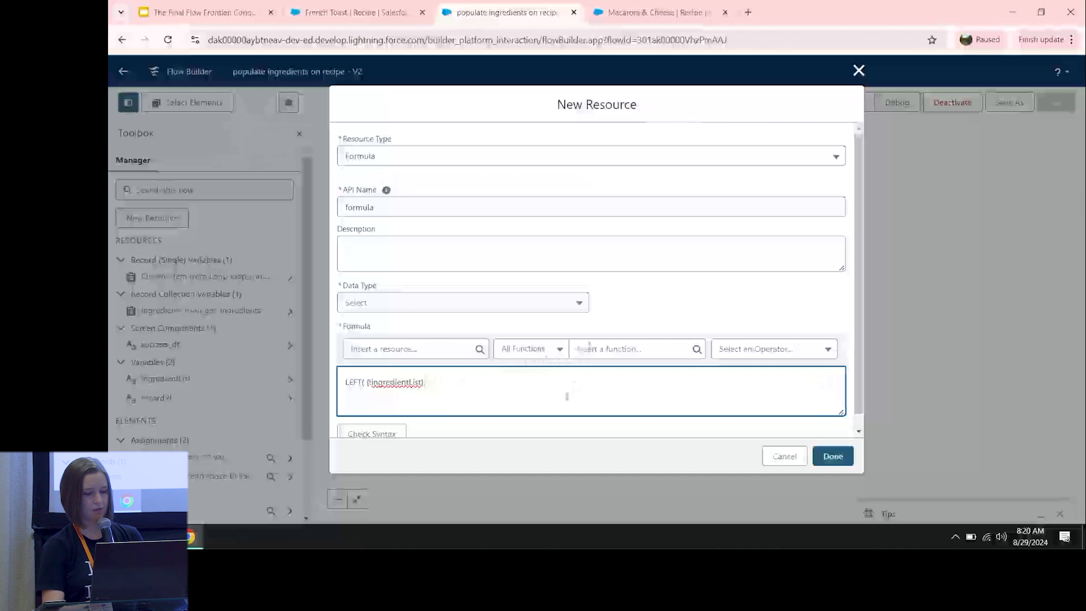
type(" 5")
key("BackSpace")
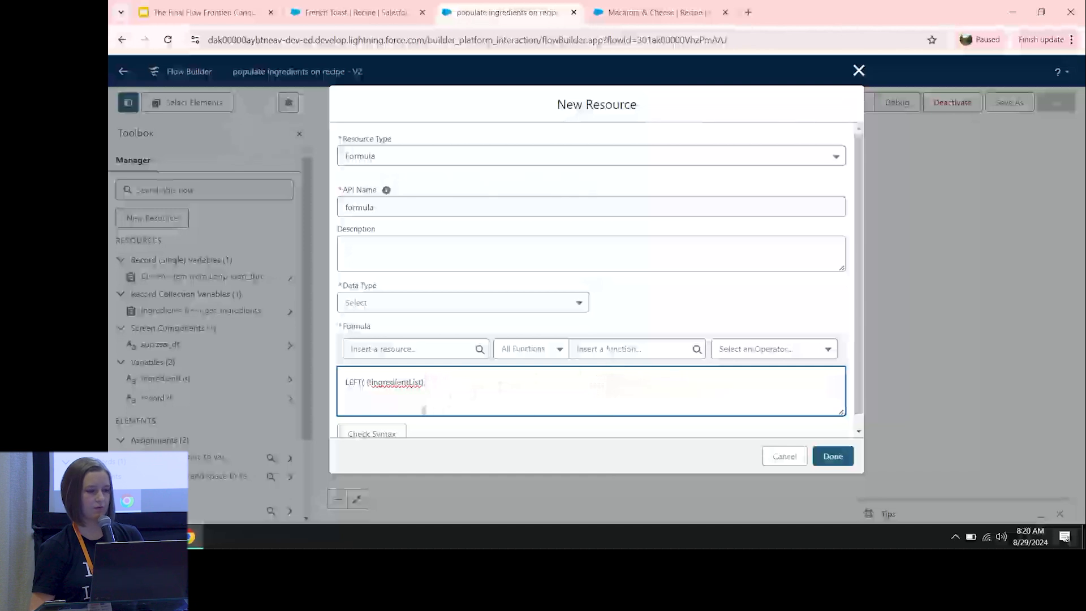
type("1")
- Insert the LEN function as the second argument of LEFT and subtract 2 from it
left_click(607, 350)
type("len")
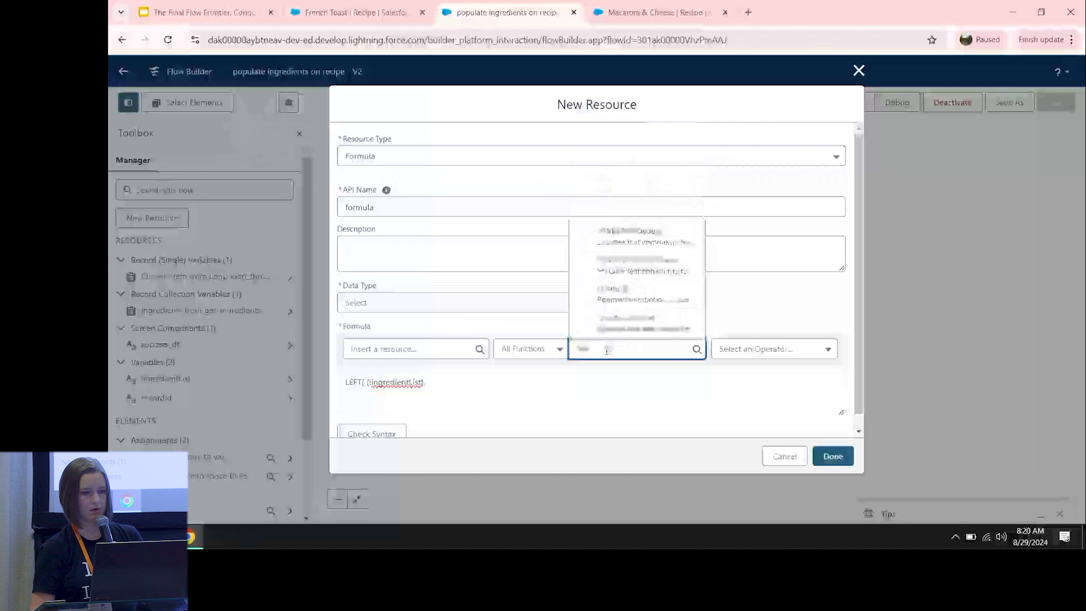
left_click(617, 296)
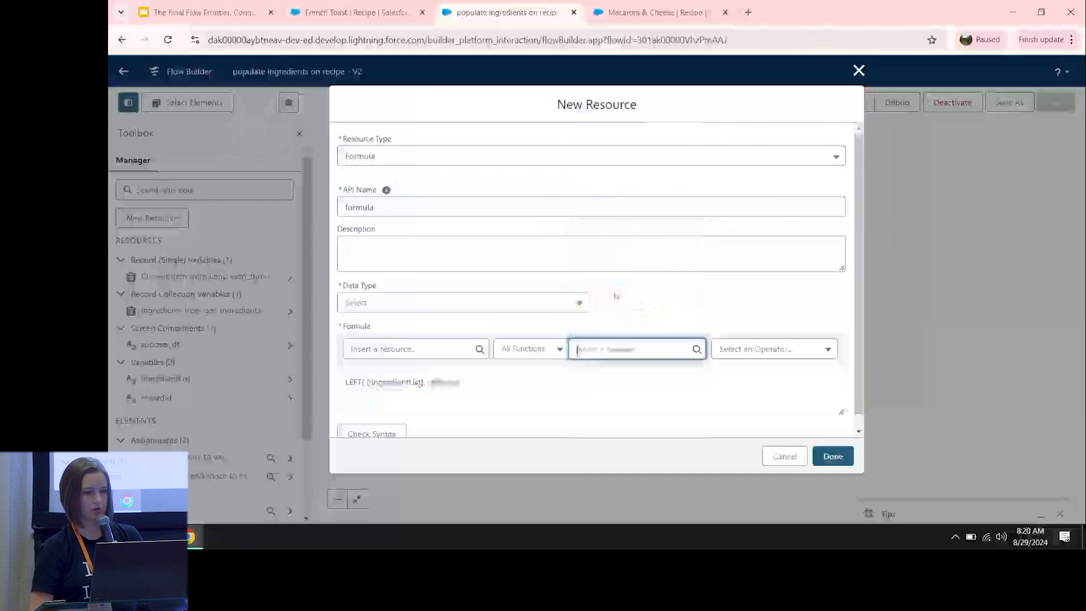
left_click(538, 382)
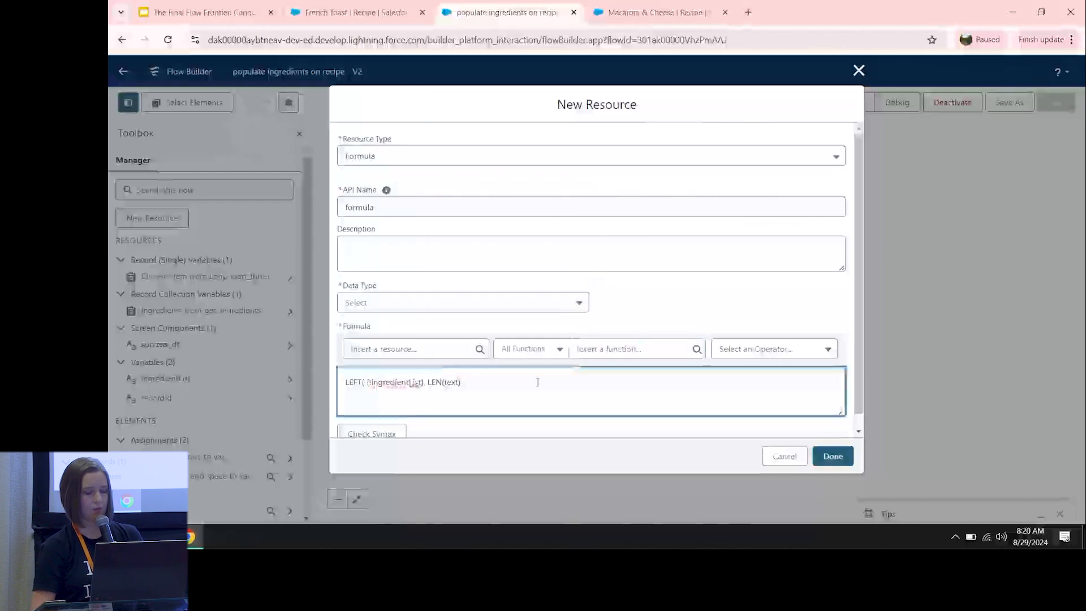
key("BackSpace")
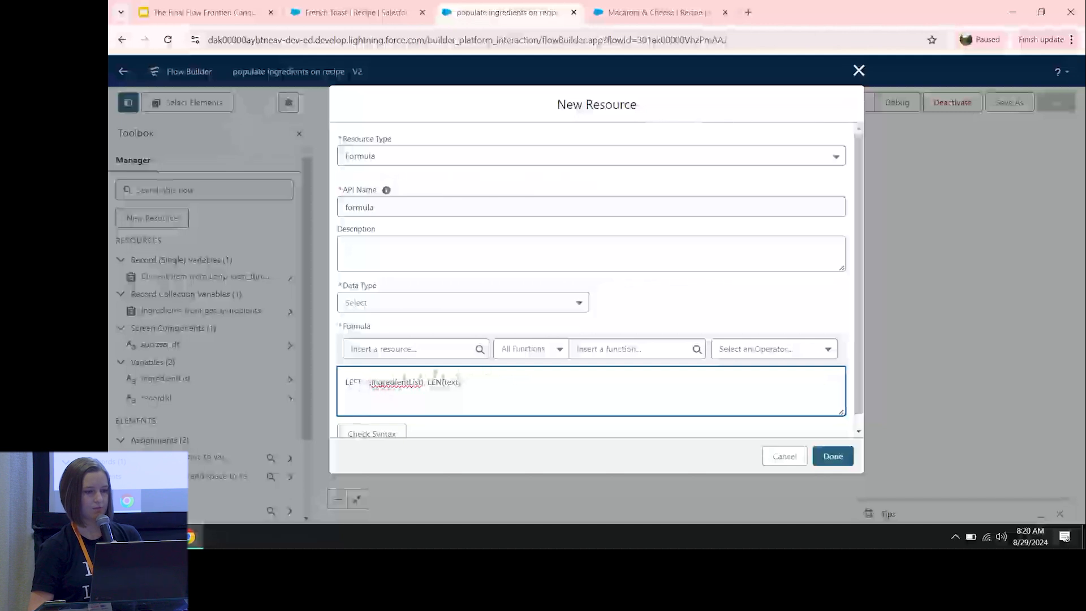
type(") -2")
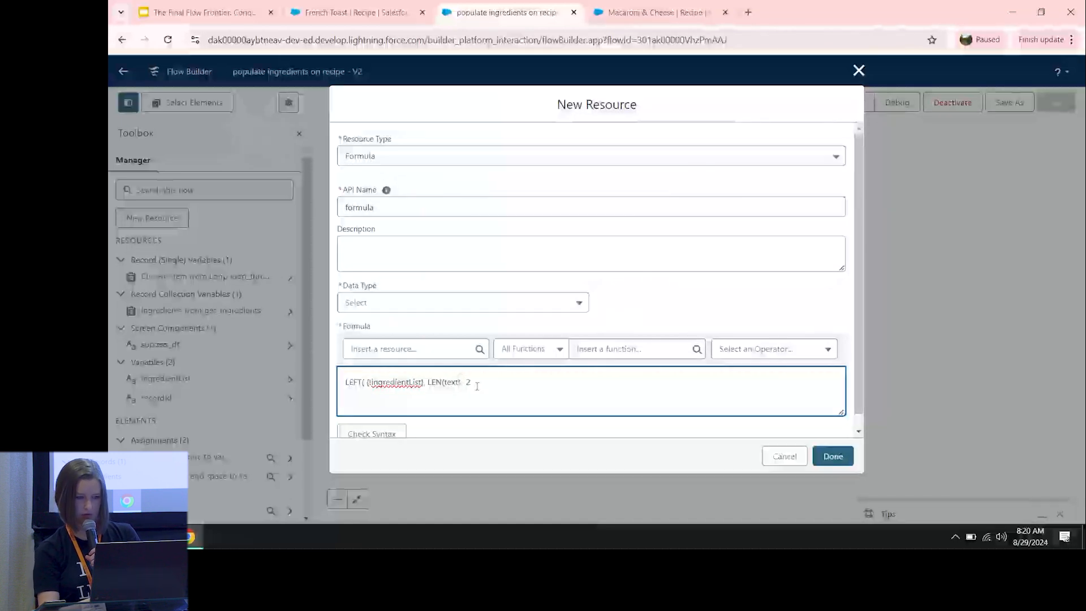
- Replace LEN's placeholder text with a copy of {!ingredientList}, add LEFT's closing parenthesis, and check the formula's syntax
key("BackSpace")
key("BackSpace")
key("BackSpace")
type("{!")
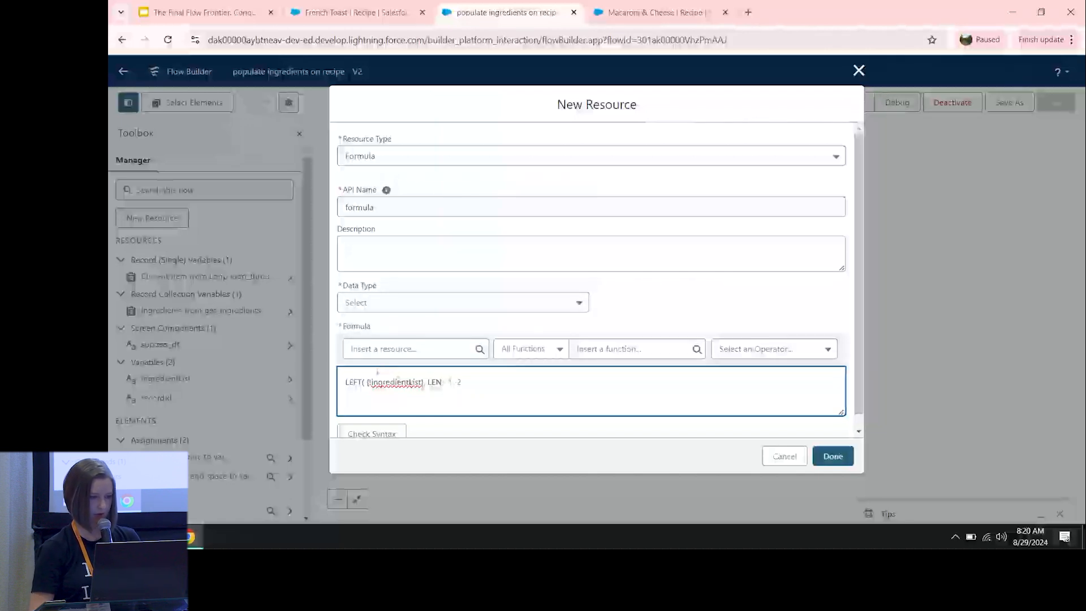
left_click_drag(367, 383, 427, 383)
key("ctrl+c")
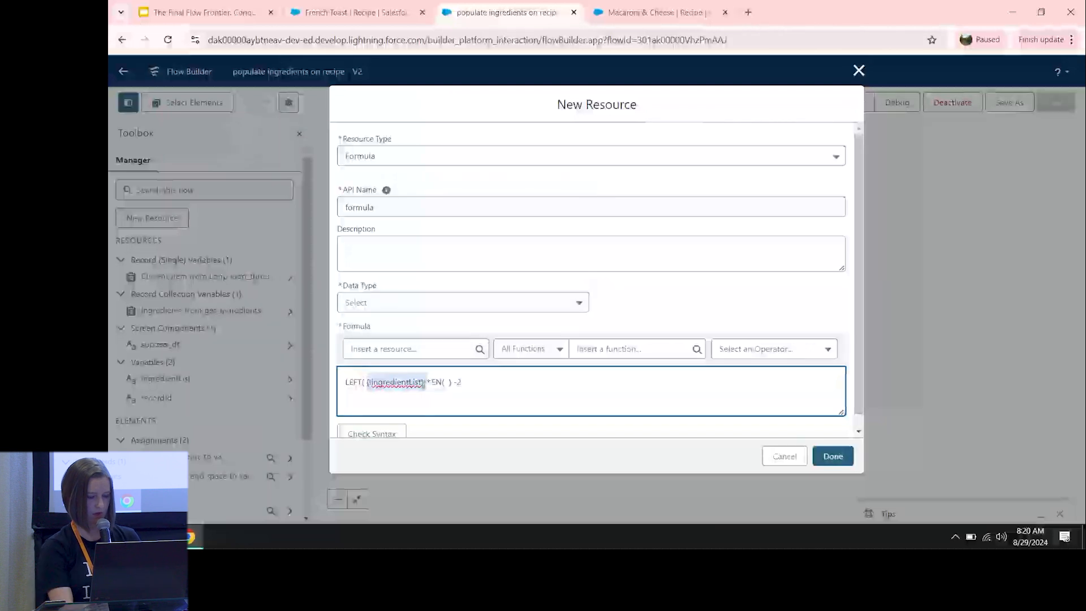
left_click(448, 383)
key("ctrl+v")
type(")")
left_click(389, 433)
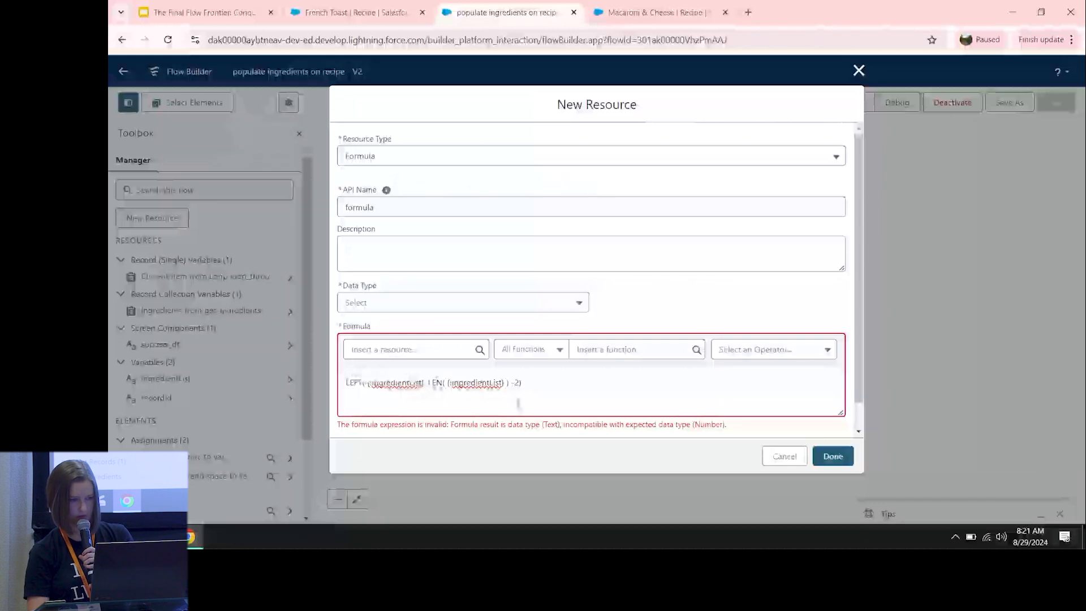
- Set the formula resource's data type to Text and check the formula's syntax again
left_click(408, 309)
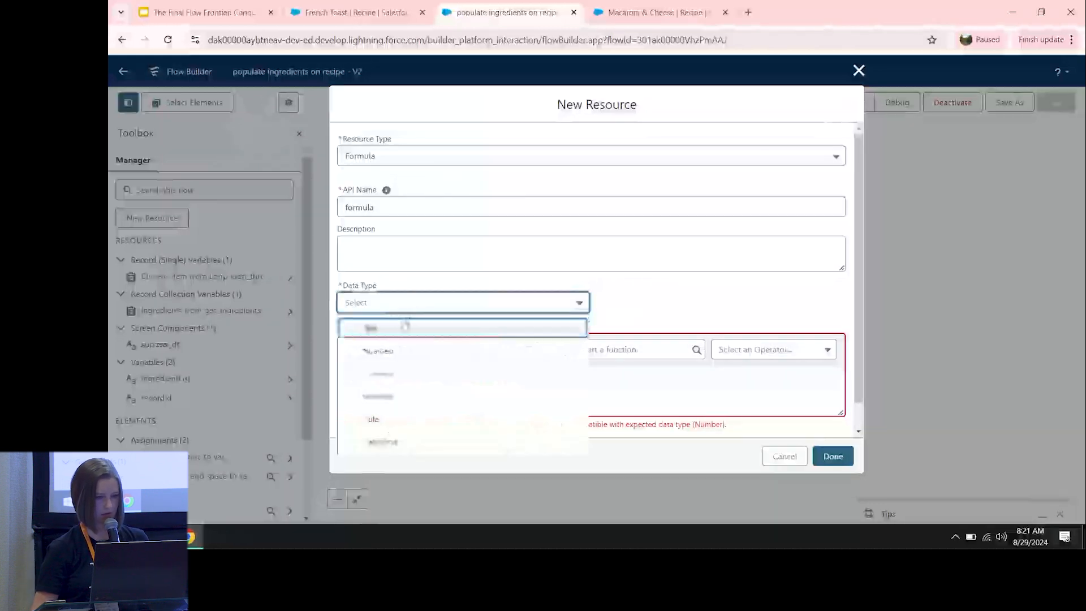
left_click(401, 332)
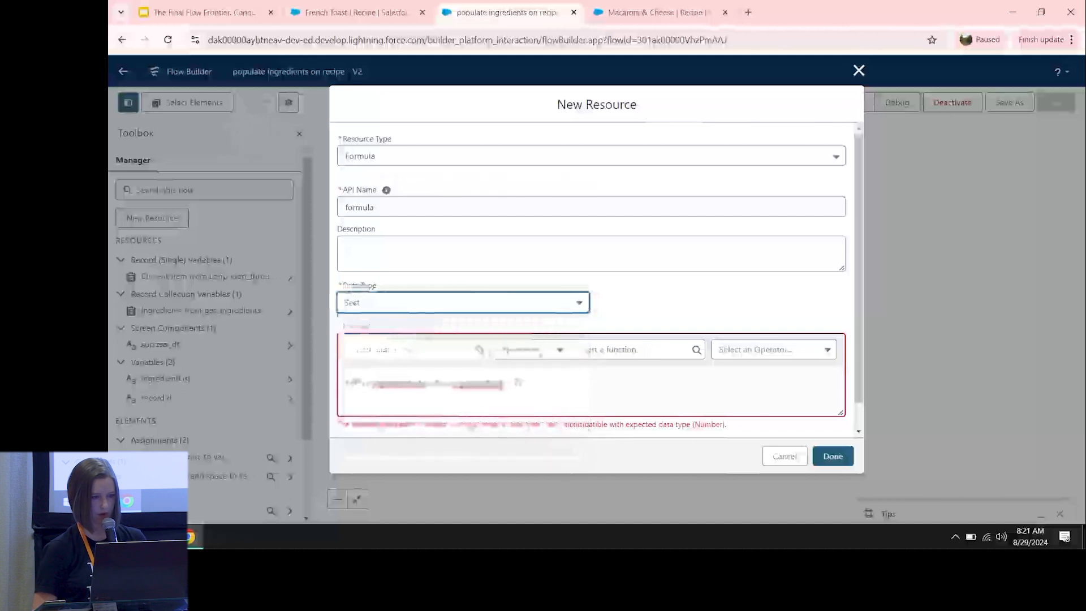
scroll(509, 396, "down", 1)
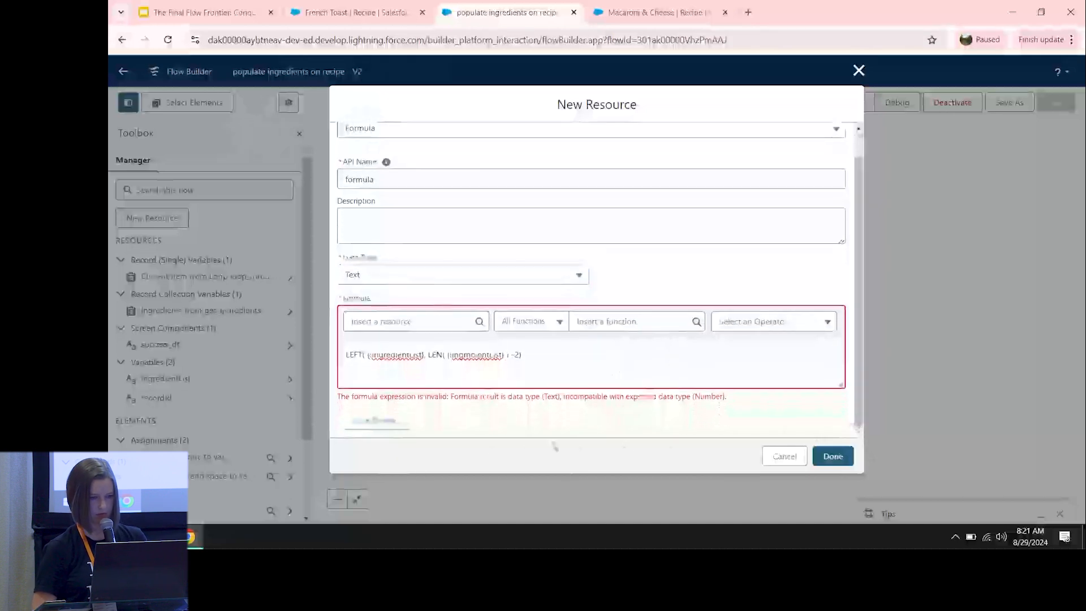
left_click(388, 431)
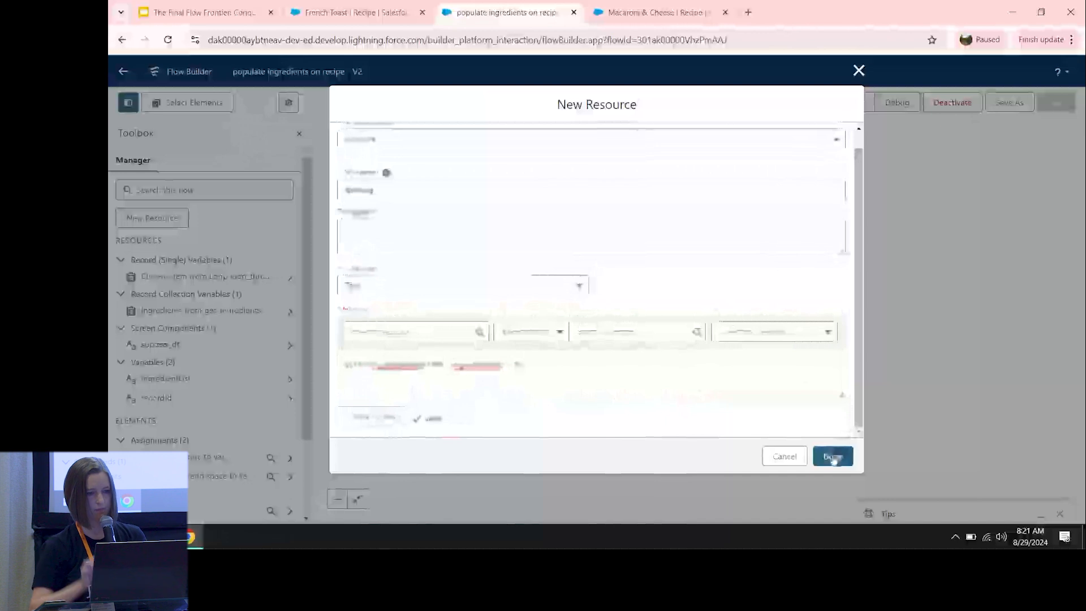
- Finish creating the formula resource and use it as the value for Ingredients__c in the update recipe element
left_click(833, 457)
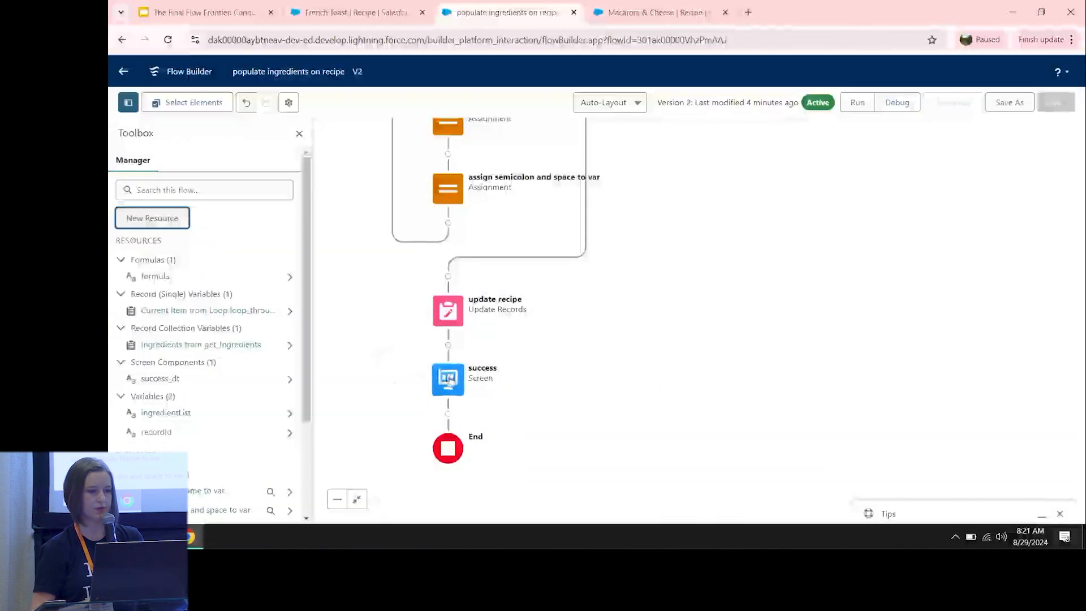
left_click(448, 310)
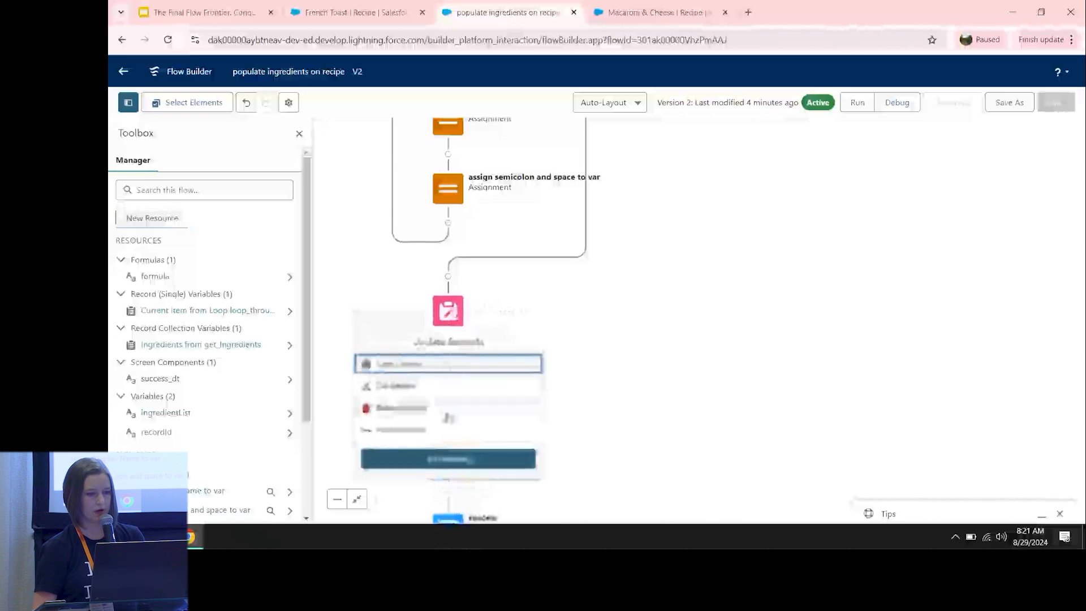
left_click(448, 457)
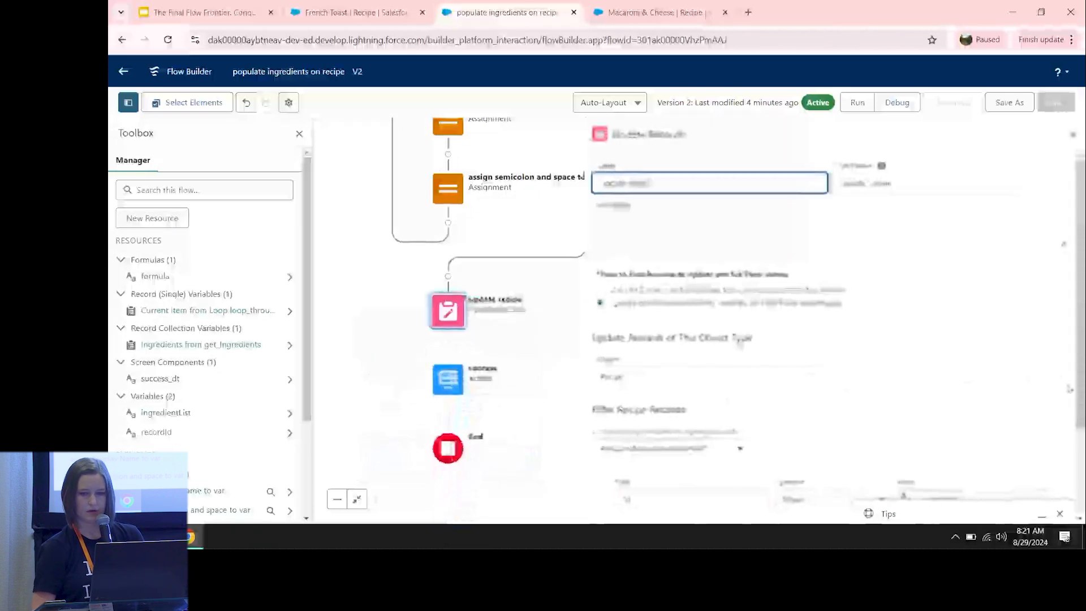
scroll(831, 340, "down", 3)
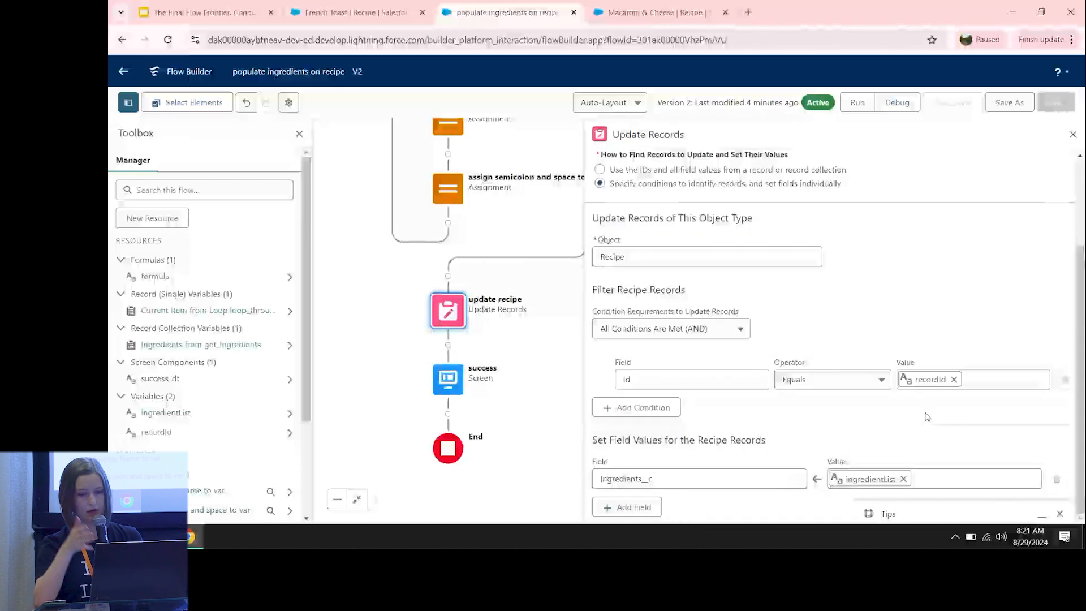
left_click(906, 479)
key("BackSpace")
type("f")
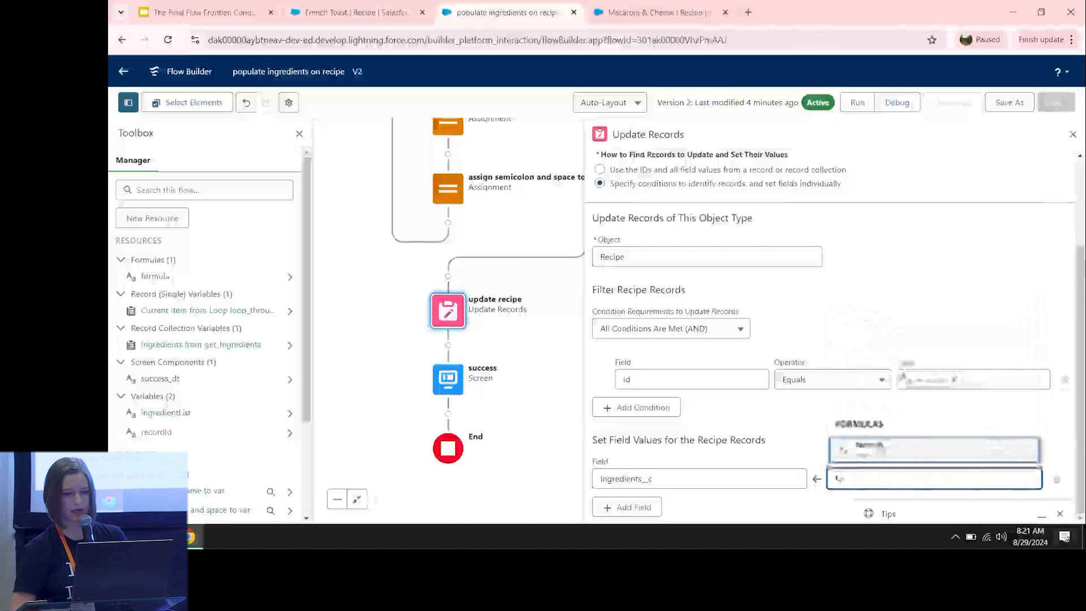
key("Return")
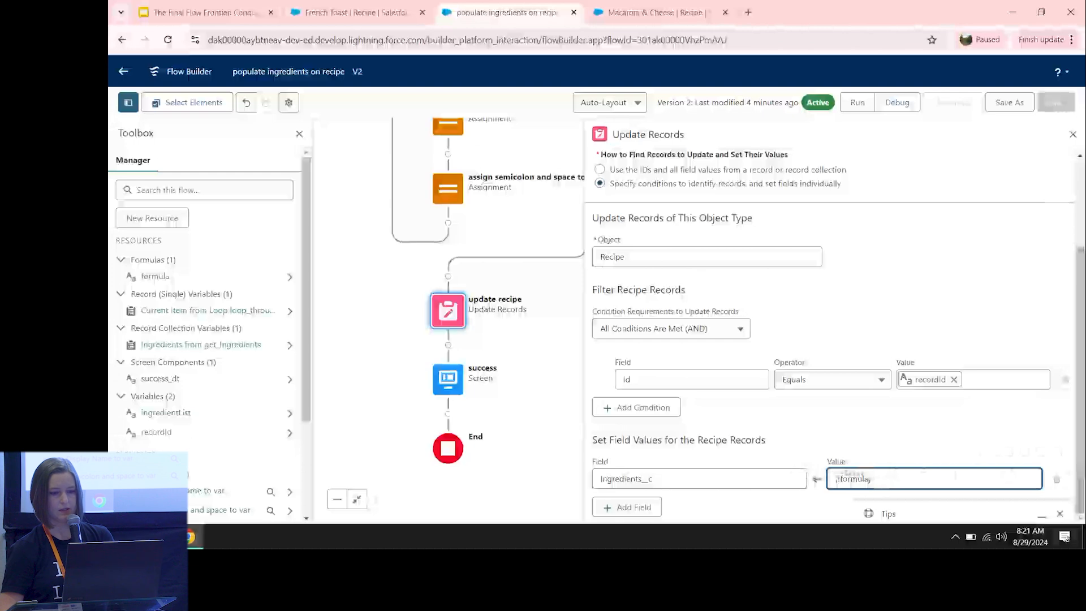
- Save the modified "populate ingredients on recipe" flow as a new version
left_click(1006, 104)
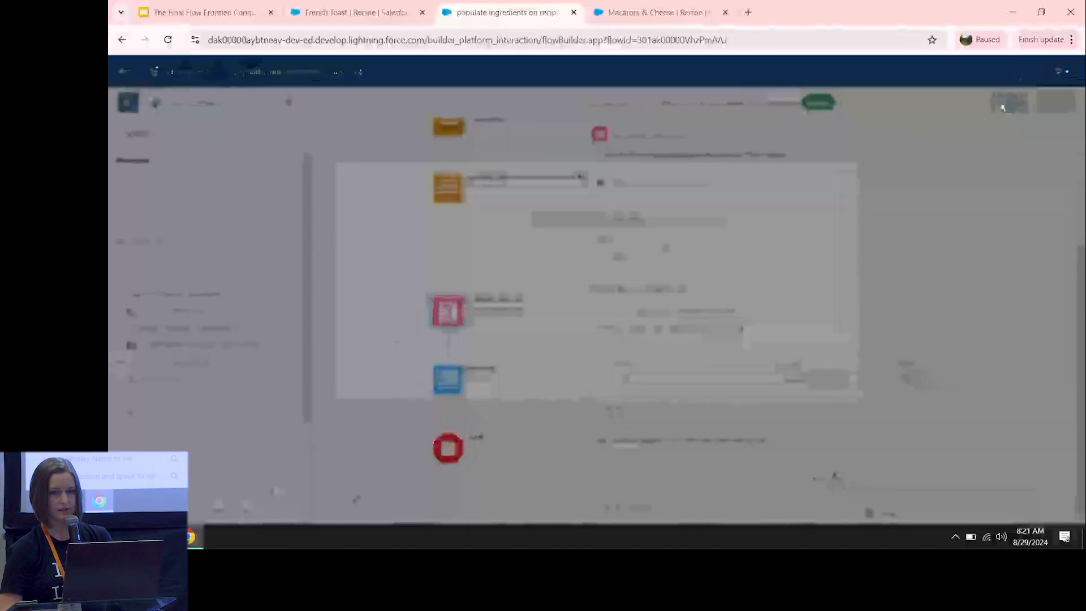
left_click(840, 388)
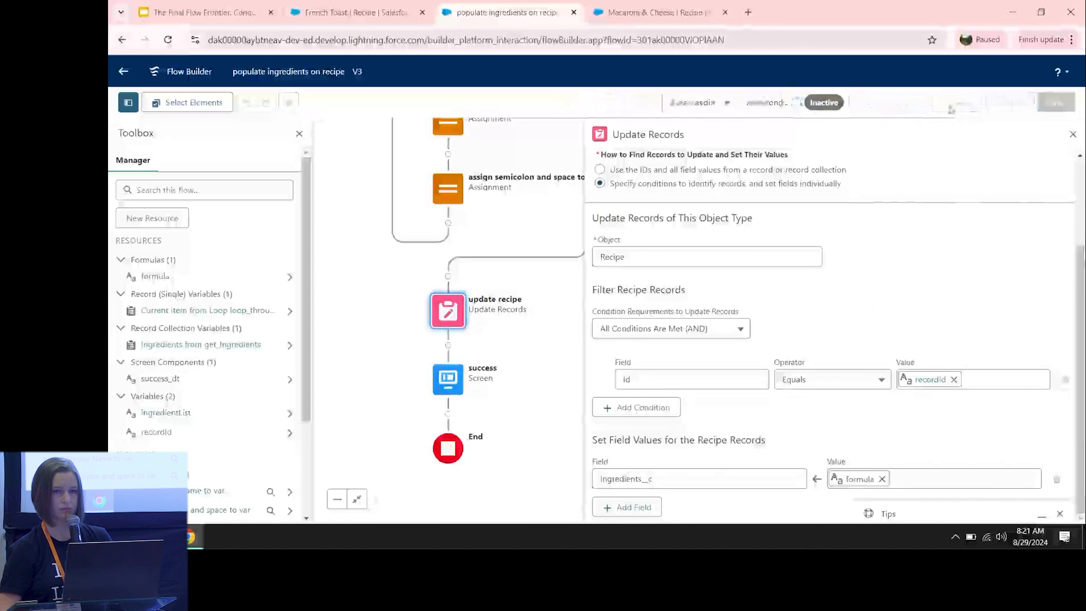
- Reload the French Toast recipe record, run Populate Ingredients on it, and finish the flow's success screen
left_click(351, 12)
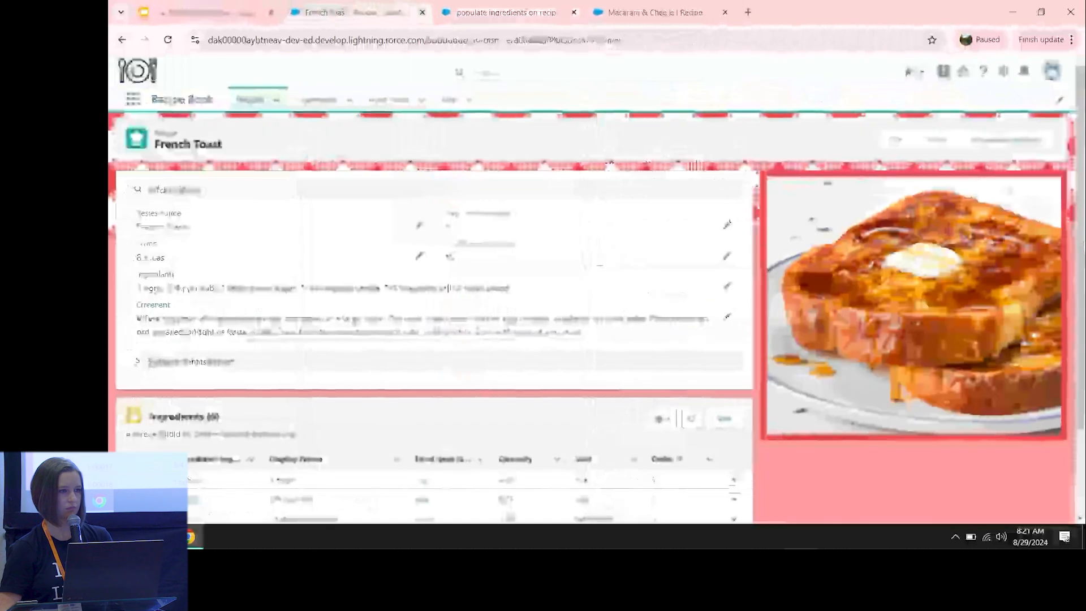
left_click(168, 39)
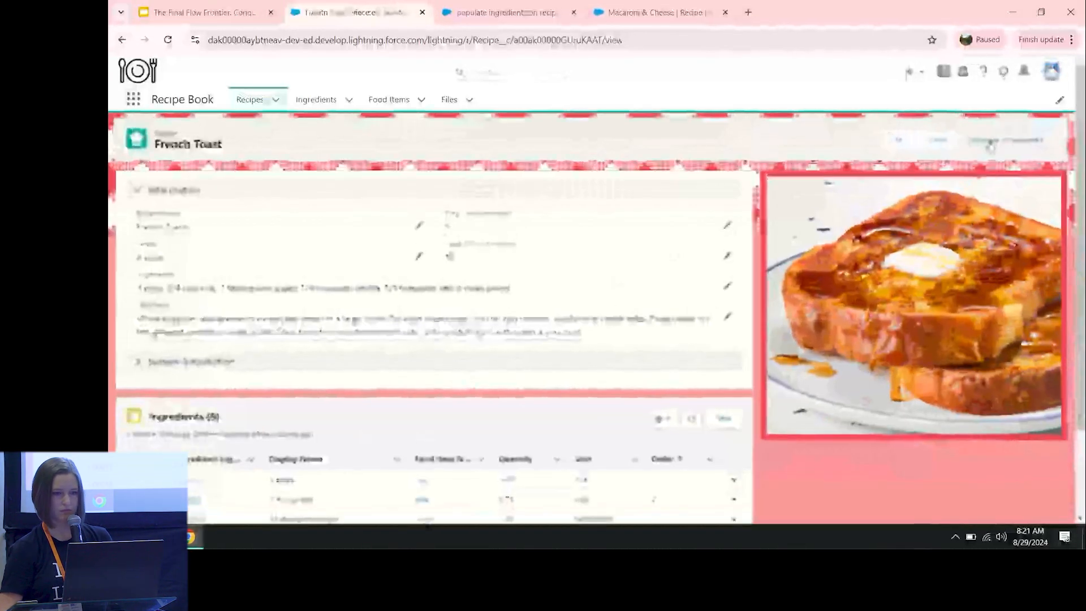
left_click(991, 144)
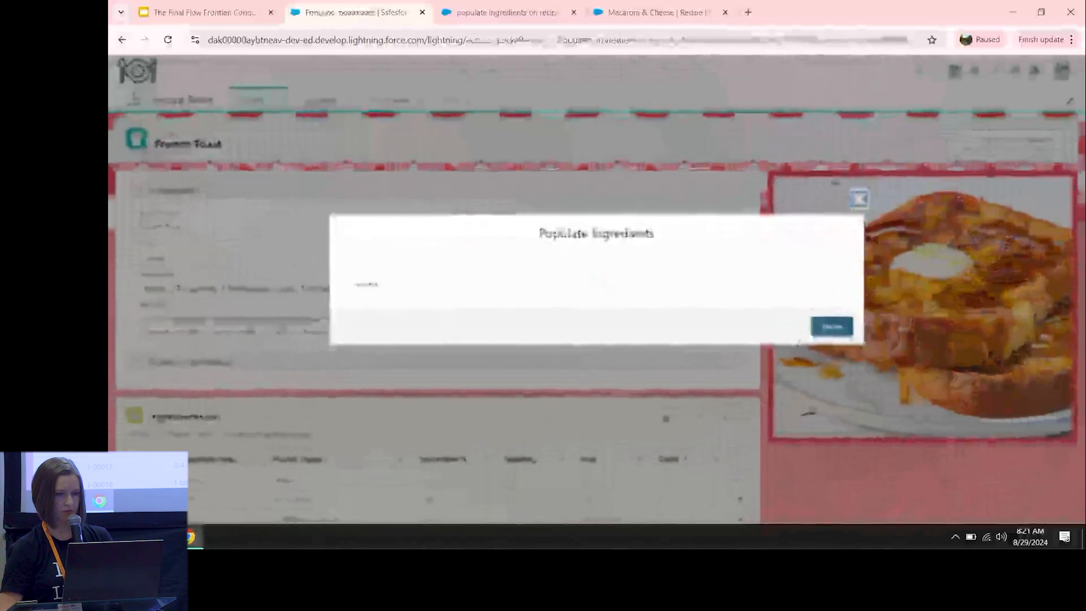
left_click(832, 326)
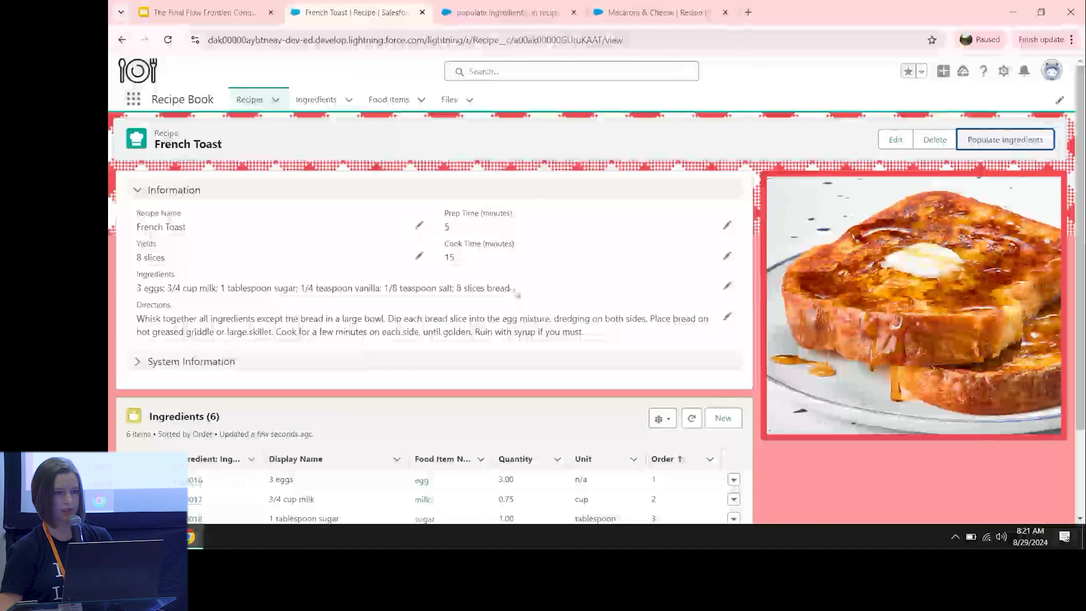
- Switch to the Google Slides presentation and start the slideshow from the "Thank you!" slide
left_click(255, 22)
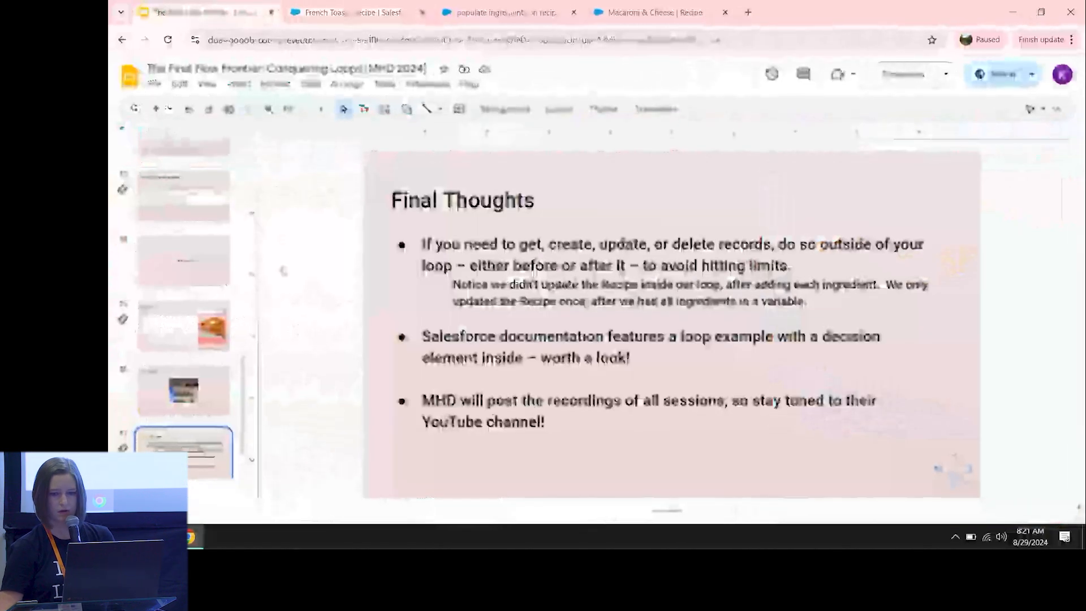
left_click_drag(242, 389, 244, 440)
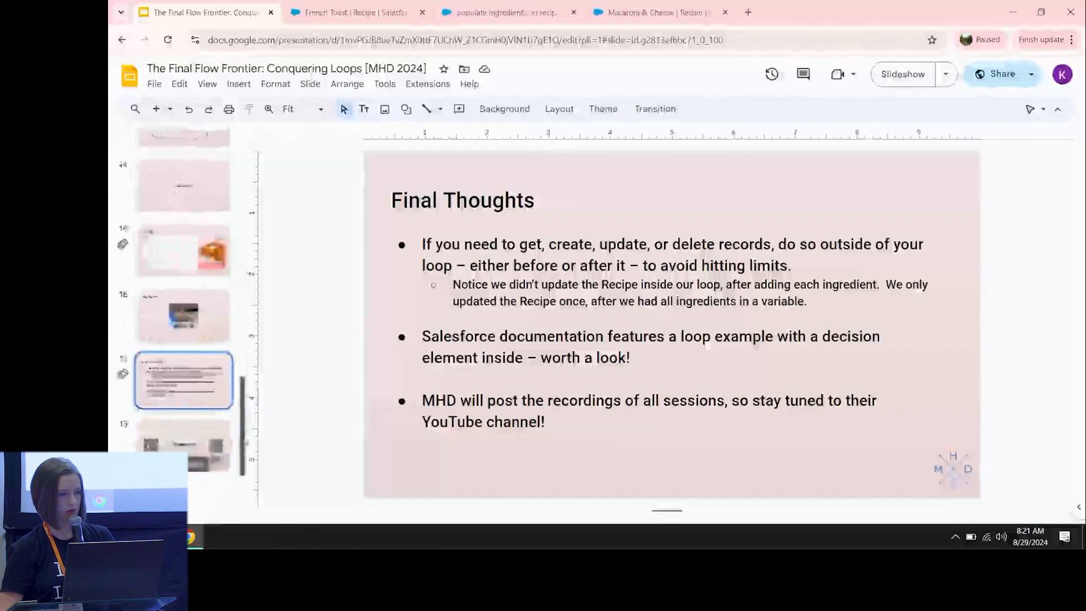
left_click(198, 459)
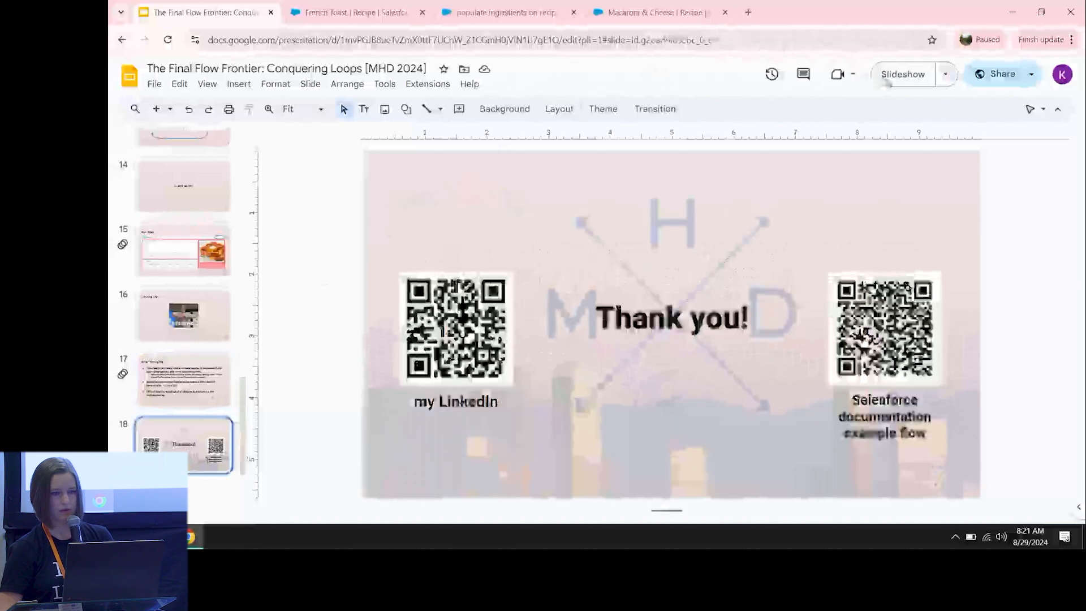
left_click(887, 79)
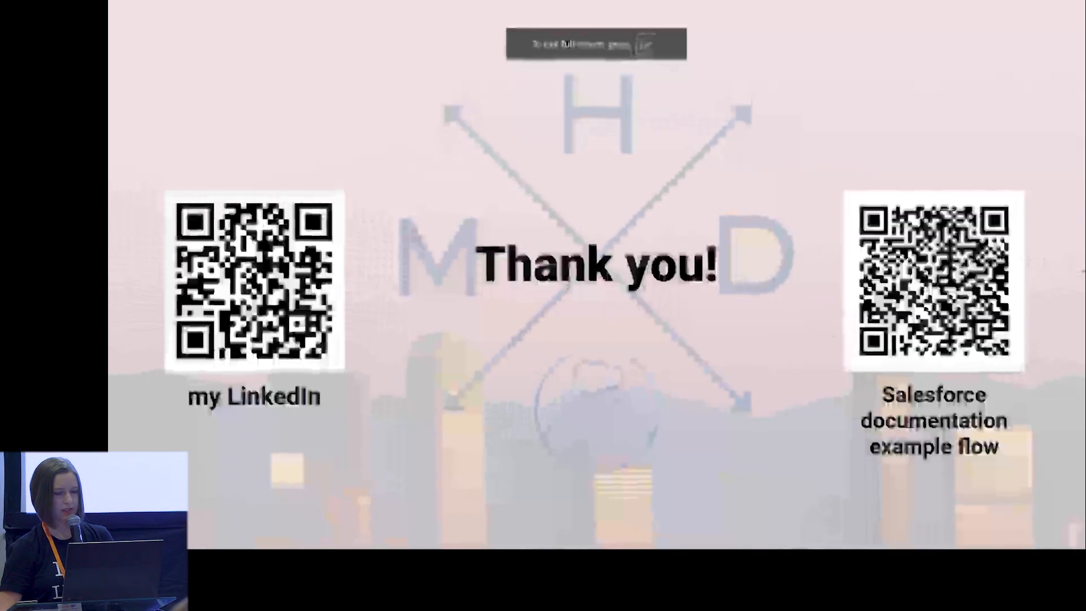